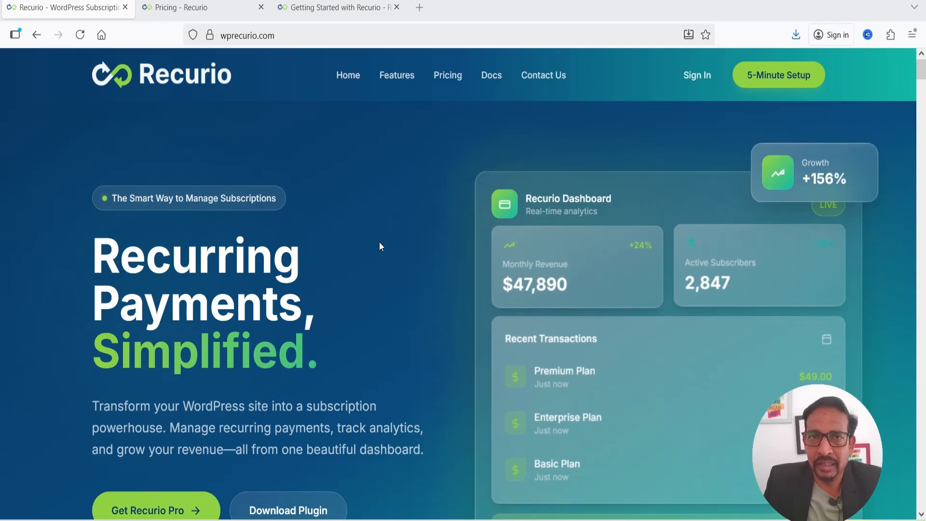
# Review the feature comparison table on the Recurio homepage, covering WooCommerce, YITH and Recurio.
pyautogui.scroll(-15, 377, 269)
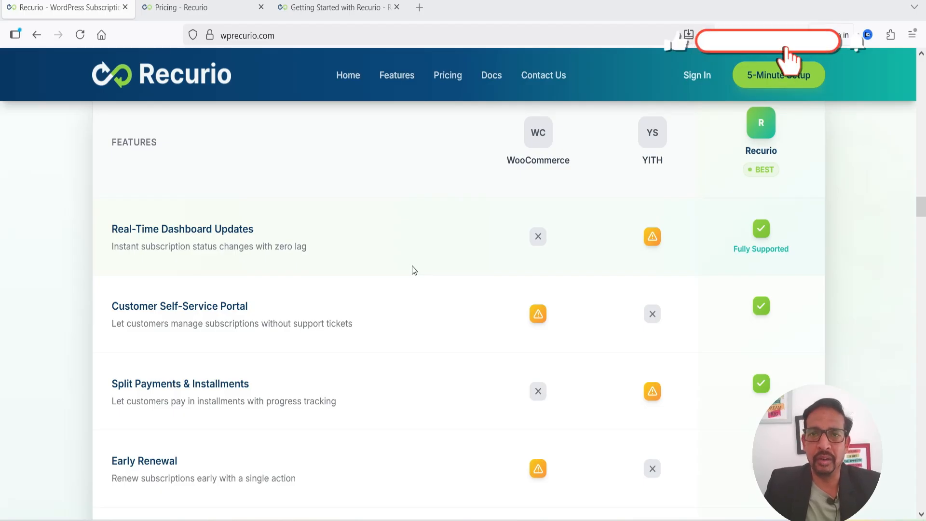
pyautogui.scroll(-2, 430, 242)
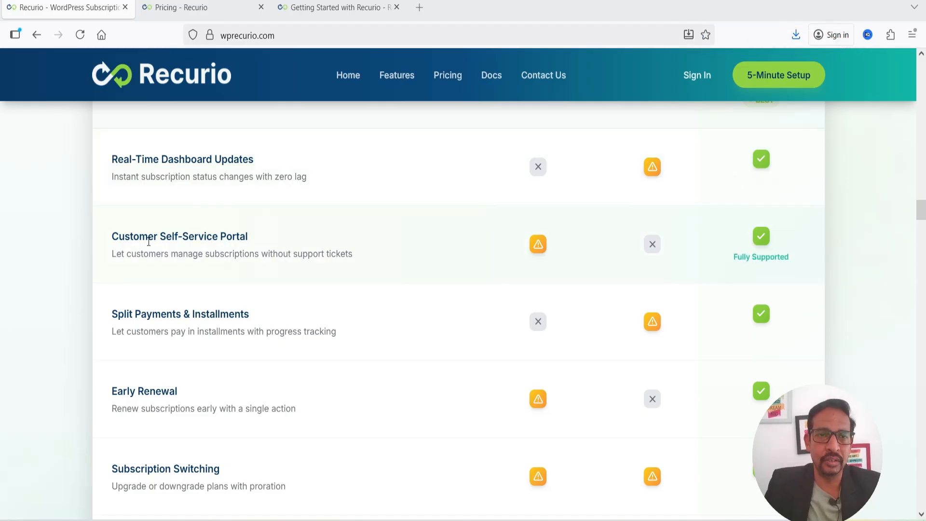
pyautogui.scroll(-2, 44, 237)
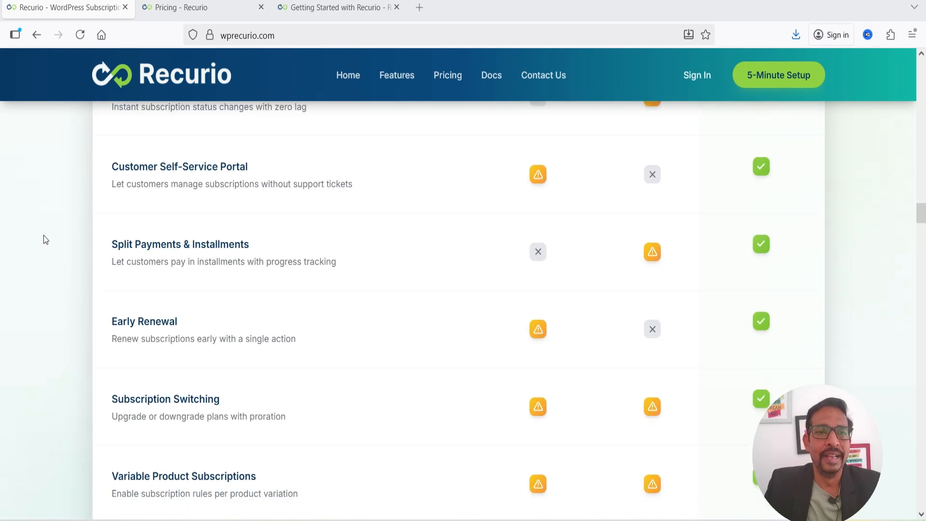
pyautogui.scroll(-4, 44, 237)
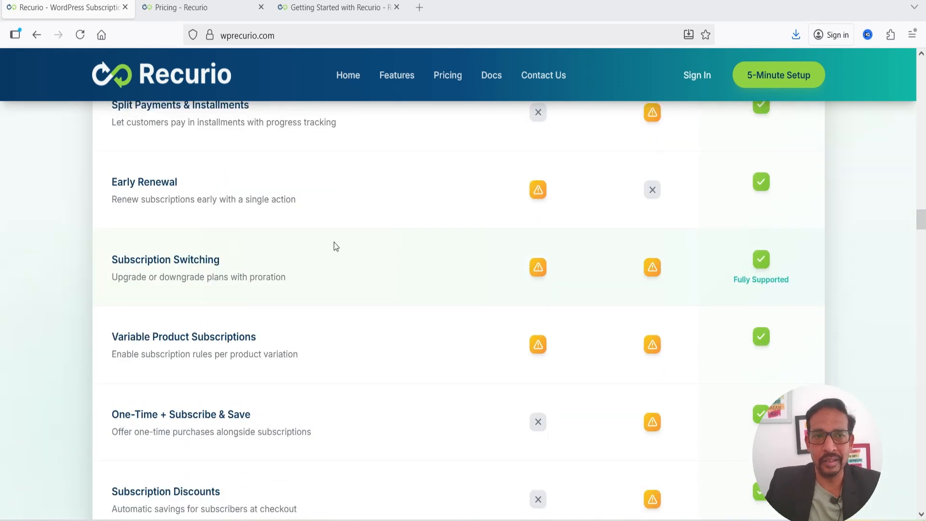
pyautogui.scroll(-4, 336, 246)
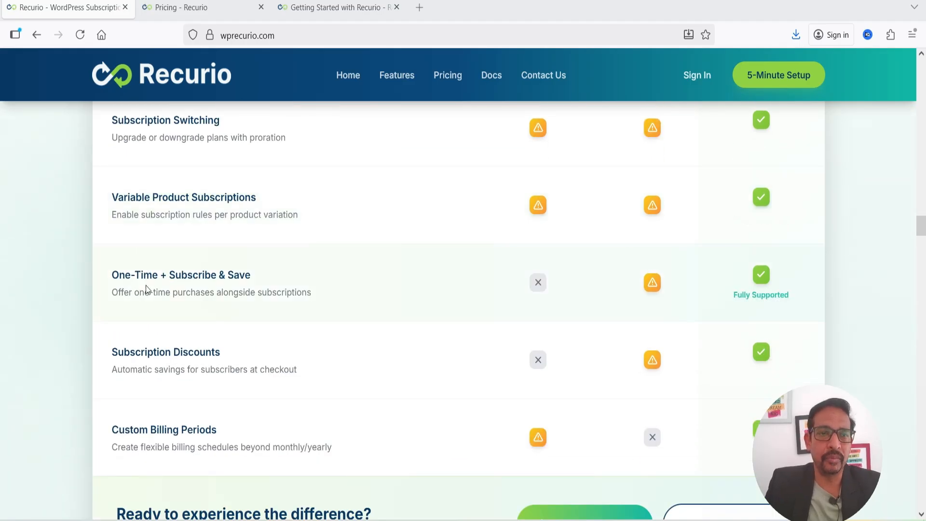
pyautogui.scroll(-2, 323, 259)
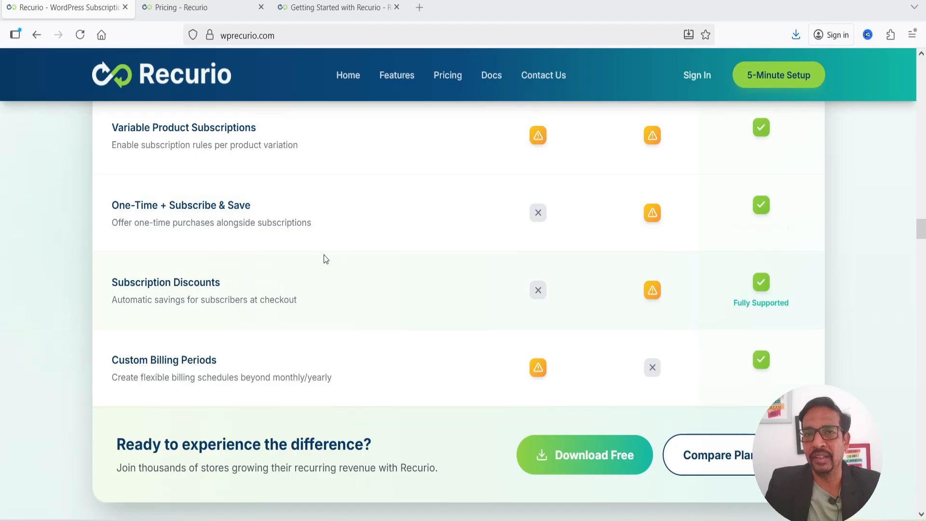
pyautogui.scroll(-4, 323, 258)
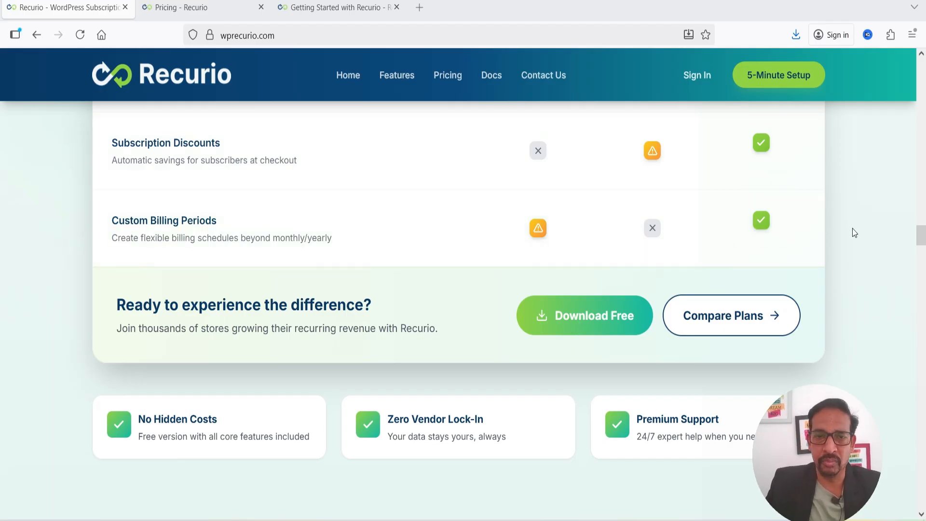
# Examine the Starter, Professional and Agency plans and their included features on the Recurio pricing page.
pyautogui.click(192, 7)
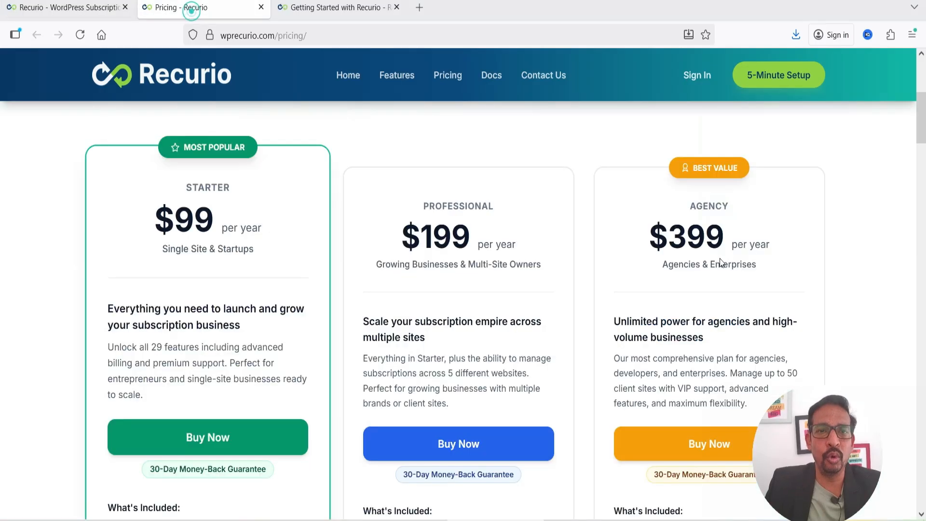
pyautogui.scroll(-2, 765, 240)
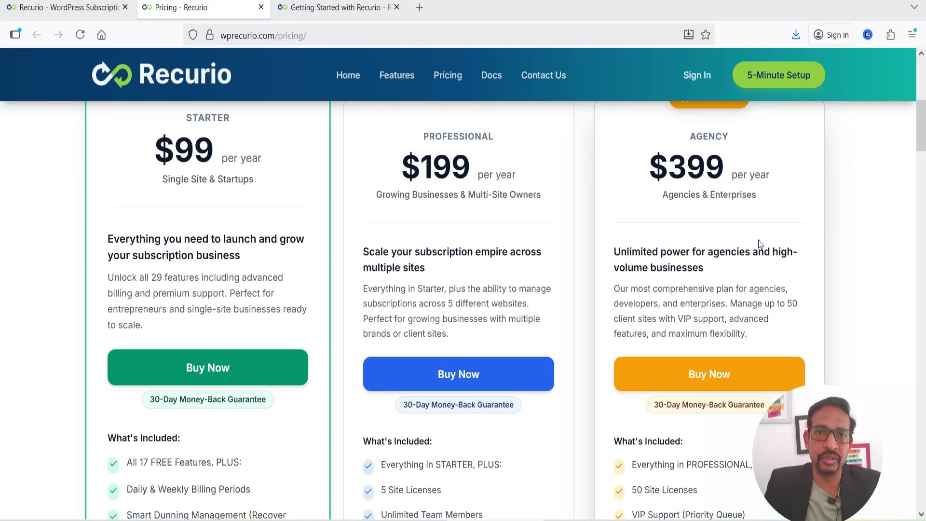
pyautogui.scroll(-3, 758, 239)
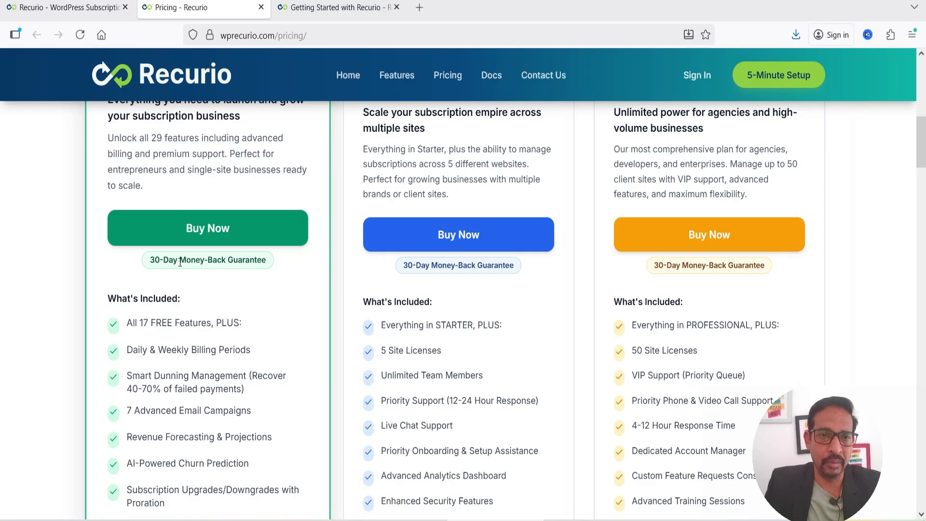
pyautogui.scroll(3, 181, 261)
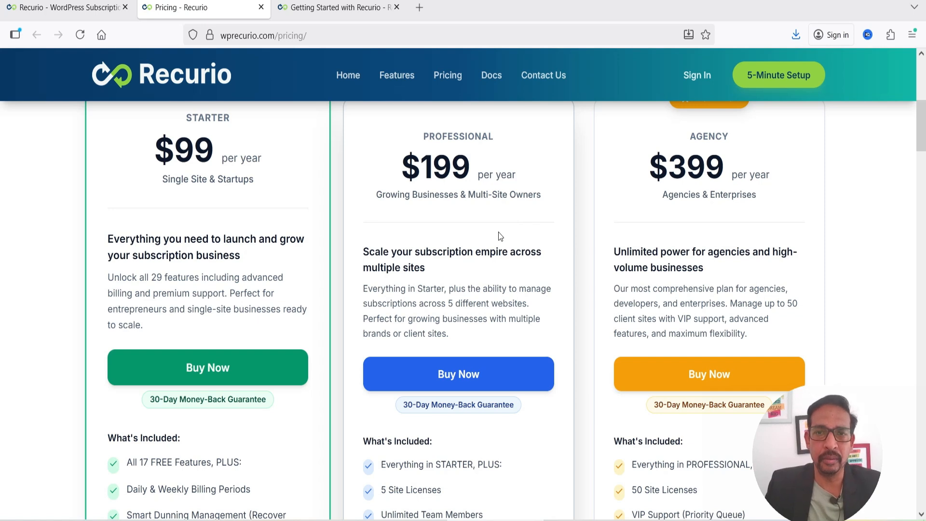
pyautogui.scroll(-3, 498, 232)
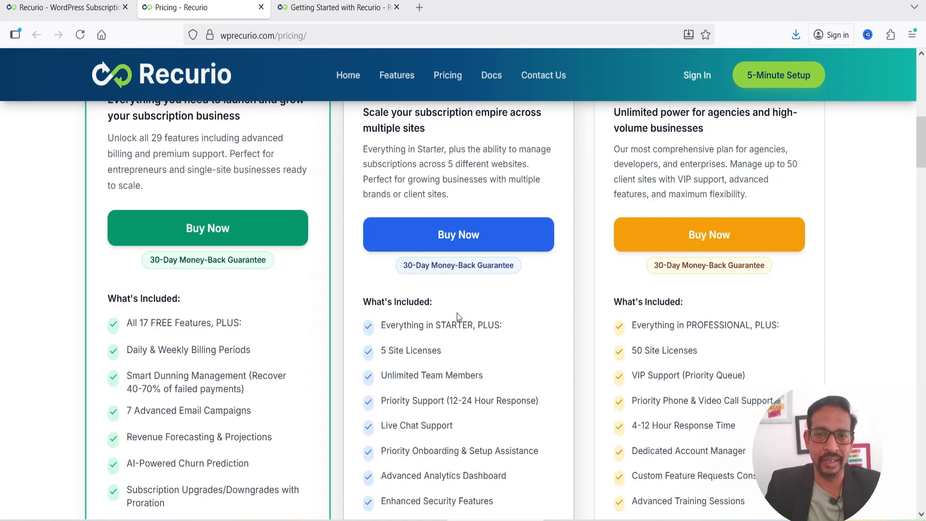
pyautogui.scroll(-1, 458, 317)
pyautogui.scroll(3, 200, 260)
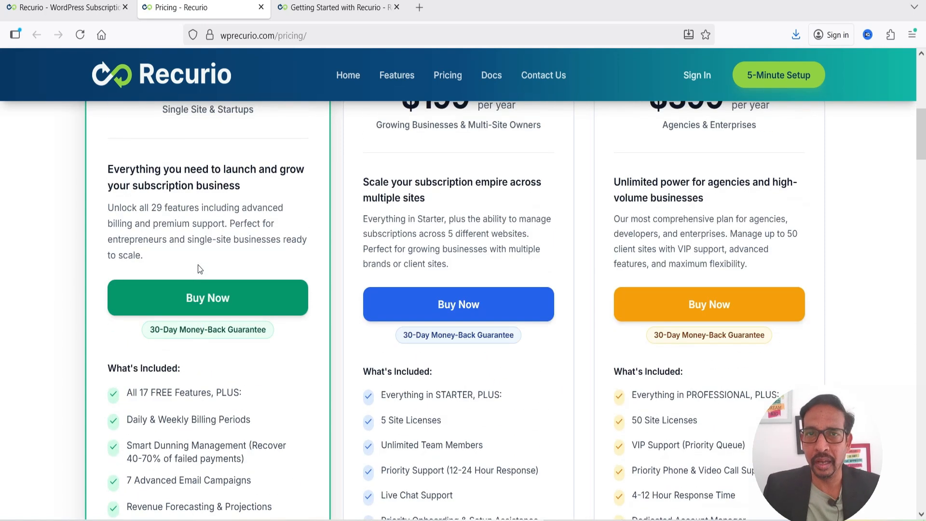
pyautogui.scroll(4, 200, 268)
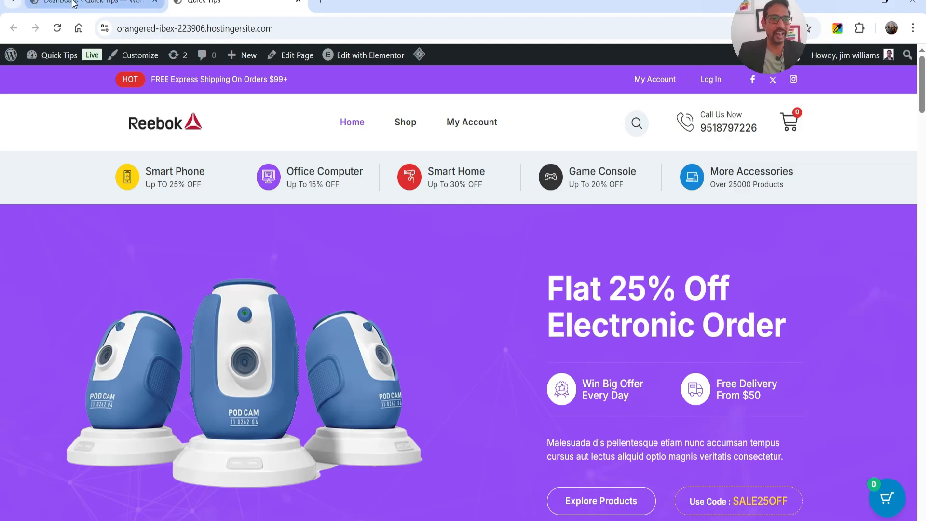
# Open the page for adding a new plugin in the store's WordPress admin.
pyautogui.click(87, 3)
pyautogui.scroll(-3, 90, 296)
pyautogui.moveTo(36, 388)
pyautogui.click(124, 410)
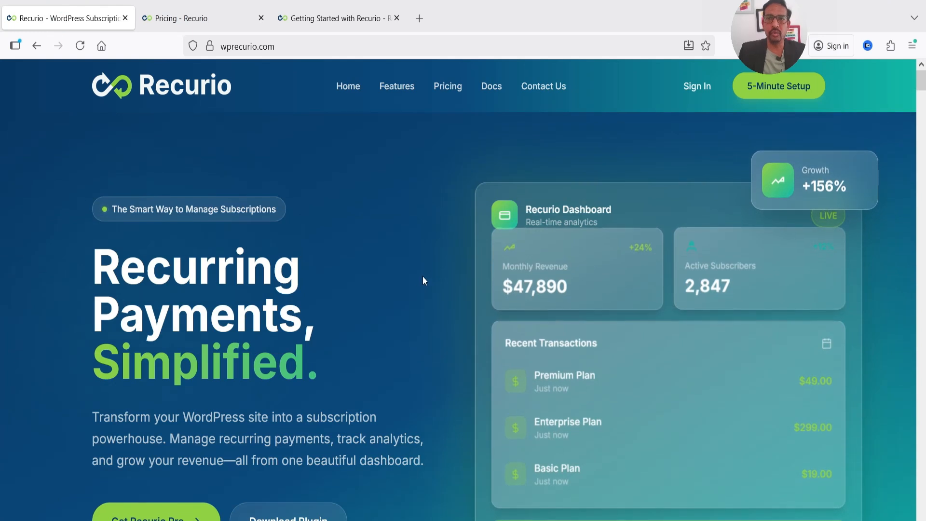
# Download the free plugin from the Recurio homepage and save it to the Desktop as the ZIP archive recurio.
pyautogui.scroll(-2, 422, 276)
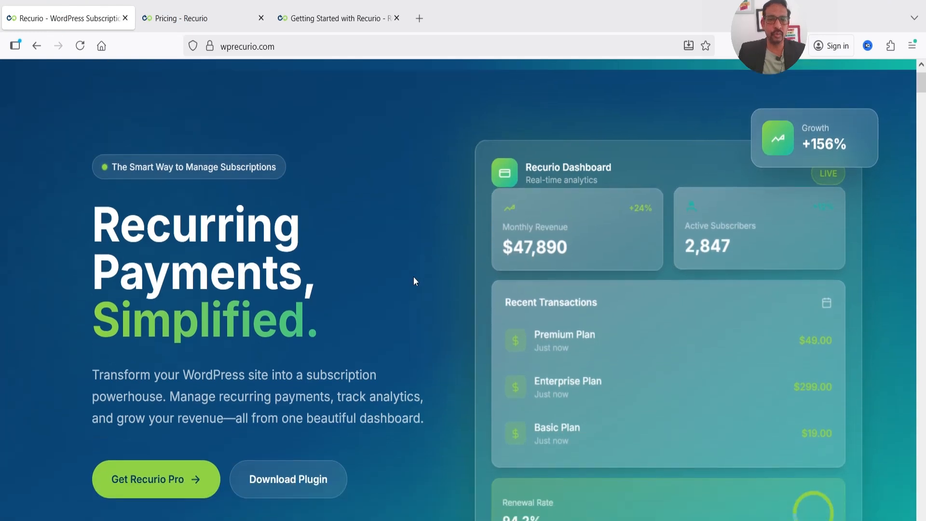
pyautogui.scroll(-5, 413, 281)
pyautogui.click(292, 190)
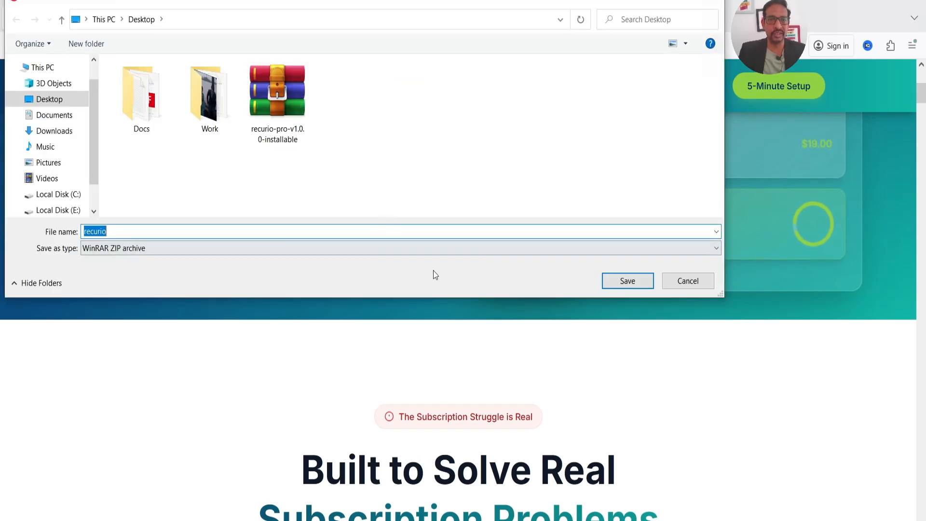
pyautogui.click(637, 280)
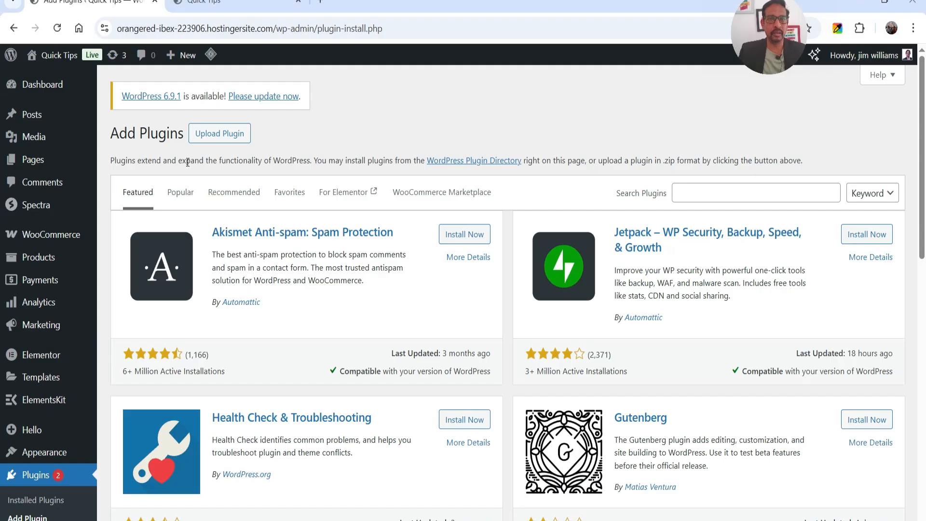
# Upload recurio.zip from the Desktop to the WordPress site, then install and activate the plugin.
pyautogui.click(219, 134)
pyautogui.click(427, 252)
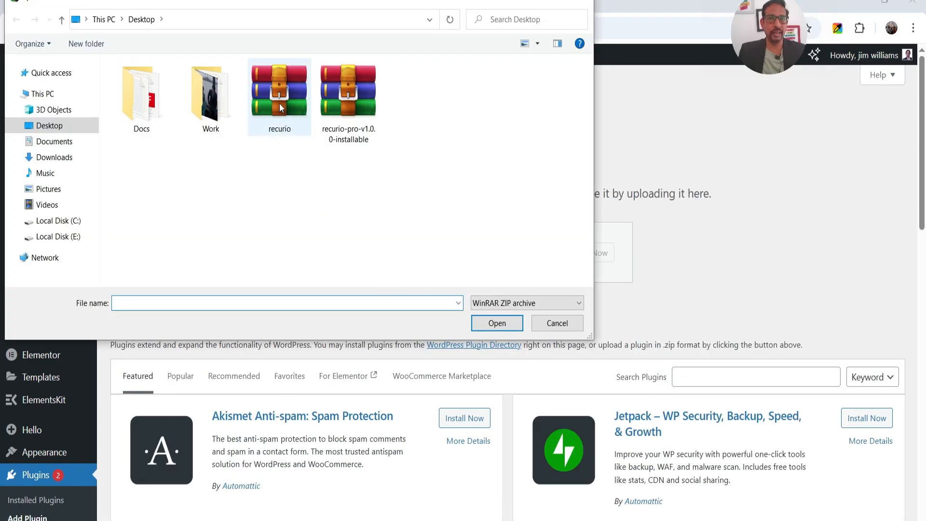
pyautogui.doubleClick(281, 107)
pyautogui.click(589, 253)
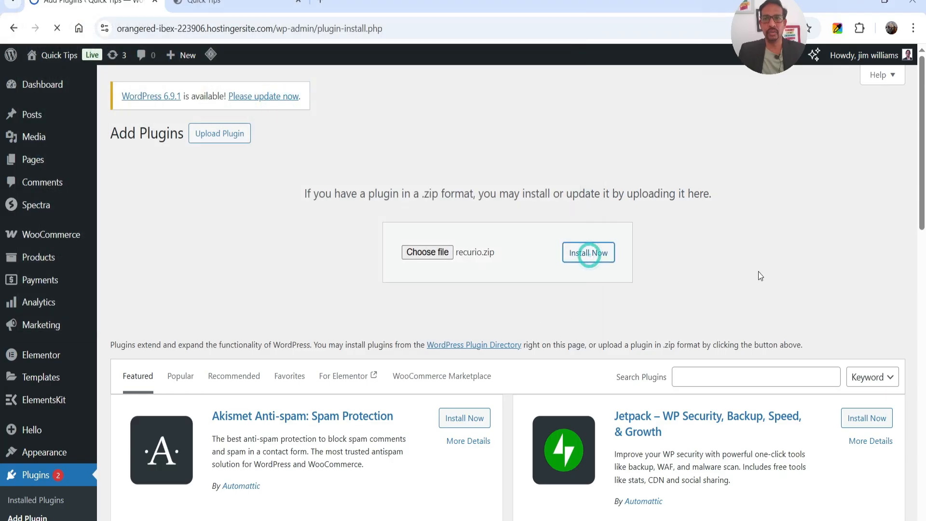
pyautogui.click(142, 228)
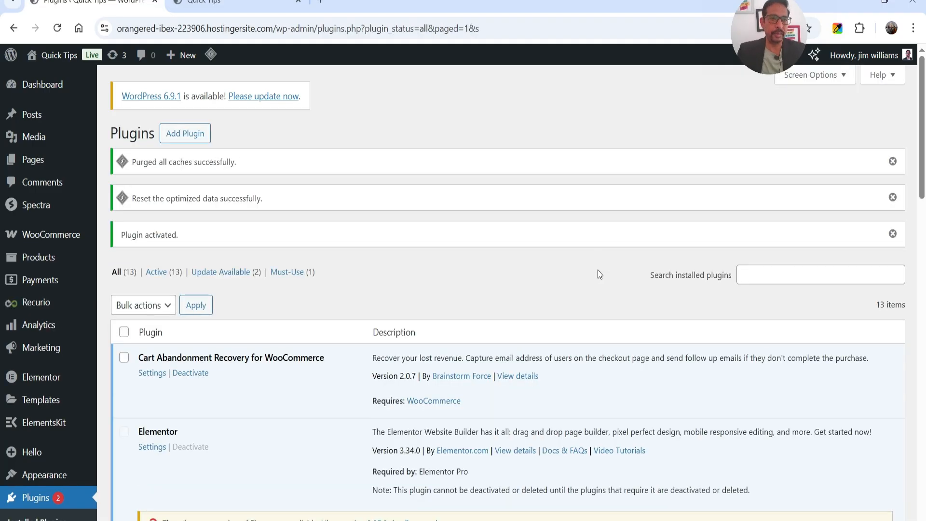
# Open the Recurio dashboard in WordPress and look over its revenue, subscription and churn cards and the trend charts.
pyautogui.moveTo(46, 309)
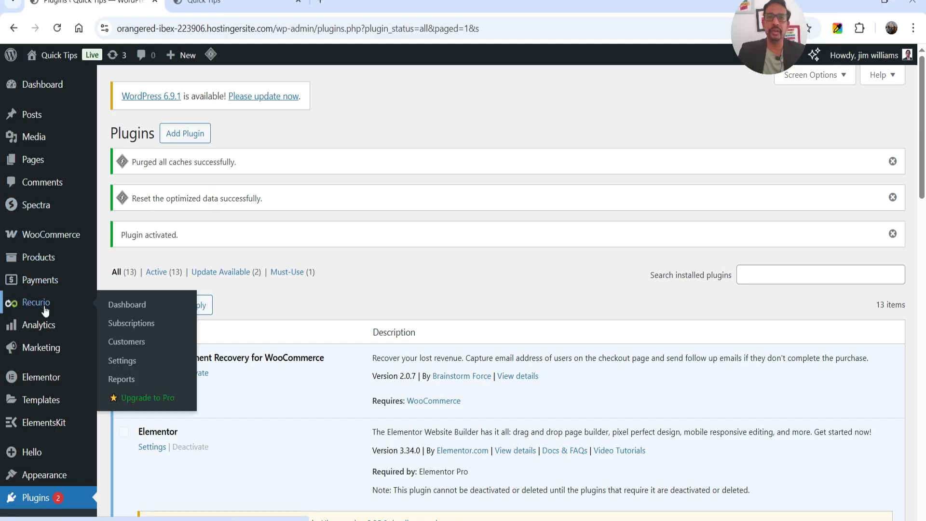
pyautogui.click(44, 306)
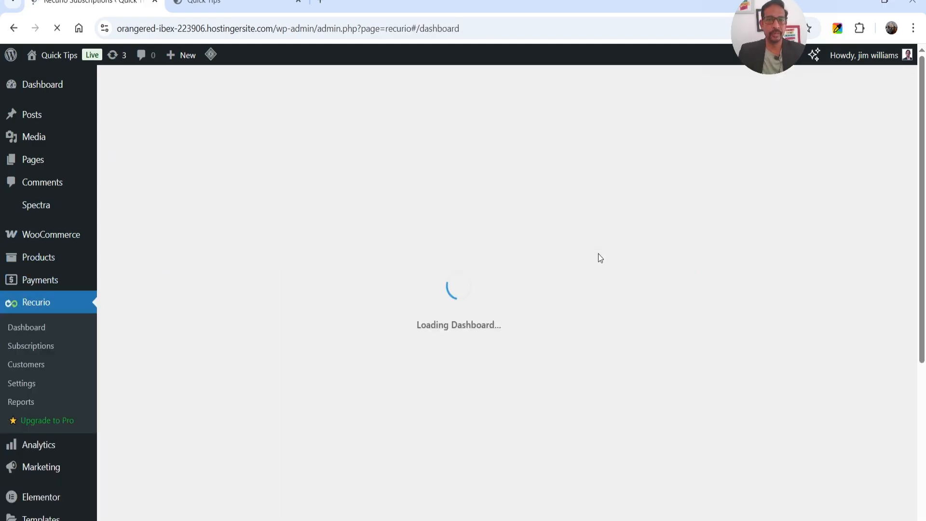
pyautogui.scroll(-3, 545, 239)
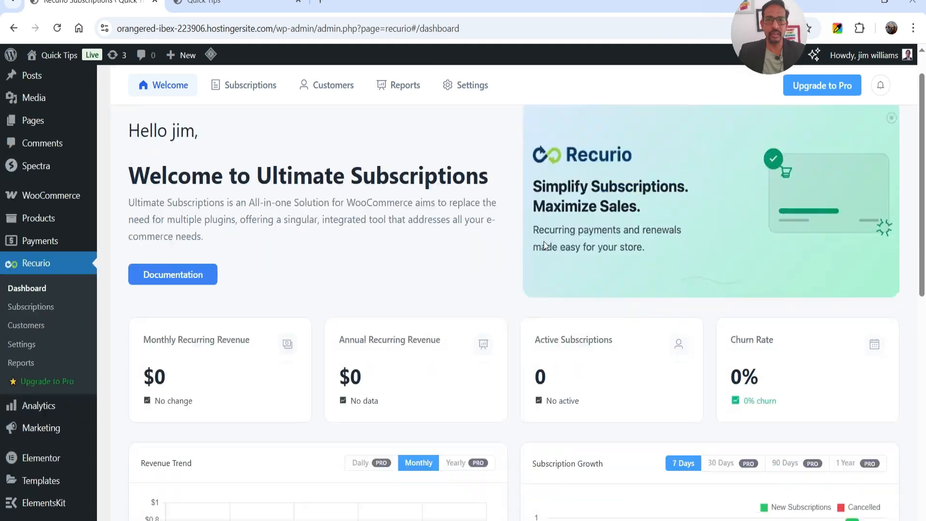
pyautogui.scroll(-4, 543, 241)
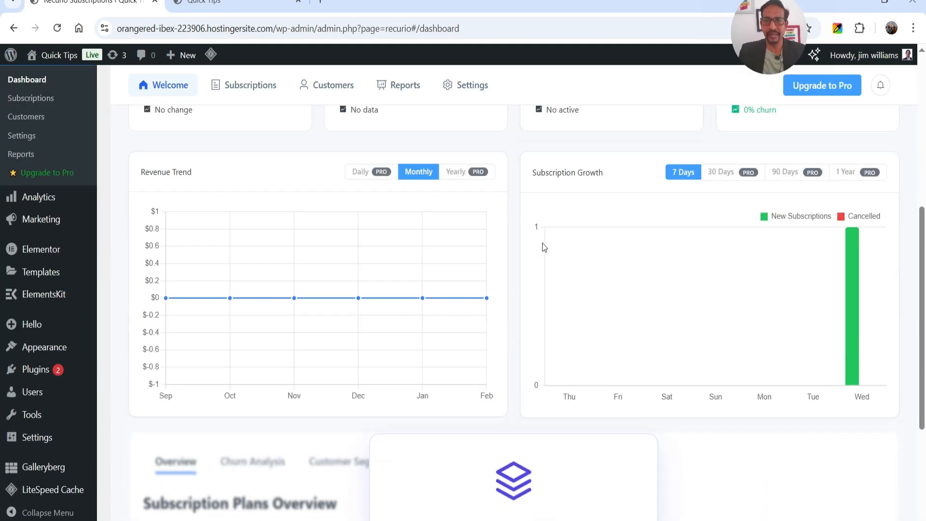
pyautogui.scroll(5, 866, 391)
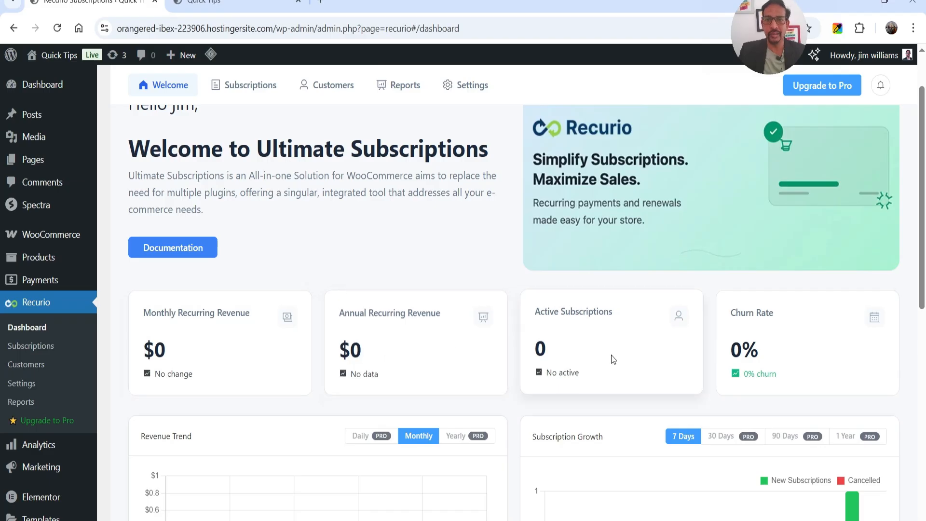
pyautogui.scroll(-8, 462, 324)
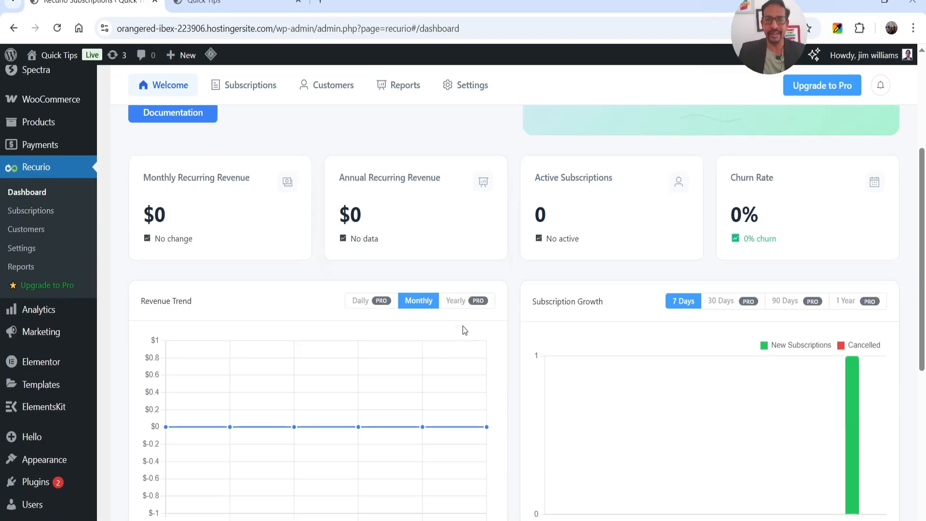
pyautogui.scroll(10, 461, 329)
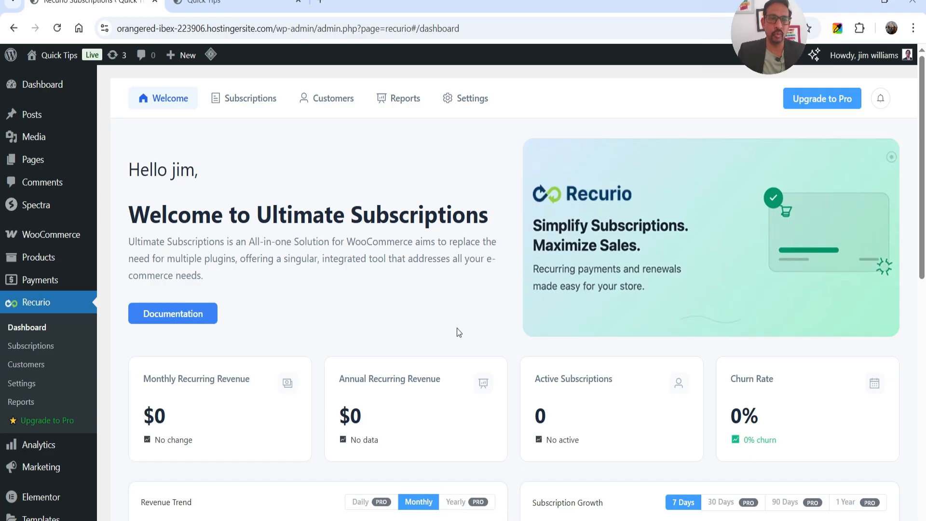
# View Recurio's subscription management list and its customer management list.
pyautogui.click(251, 102)
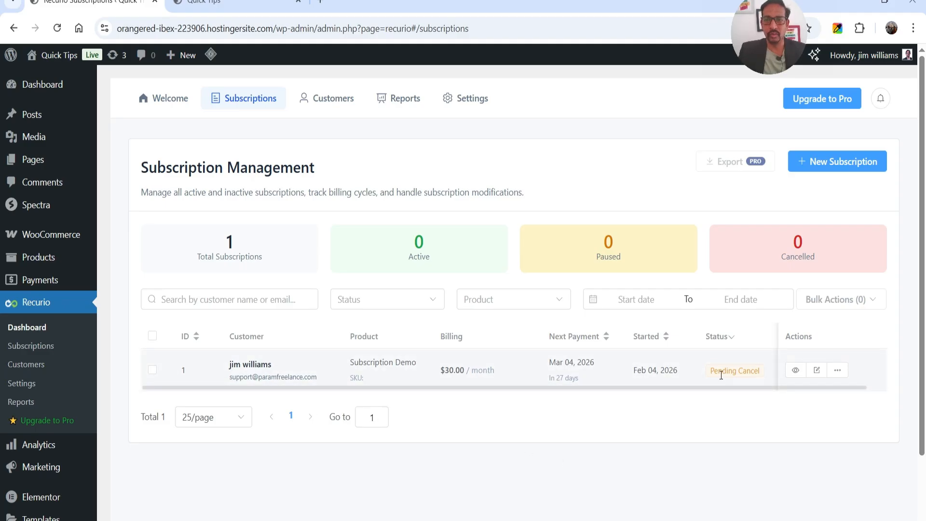
pyautogui.click(348, 96)
pyautogui.scroll(-2, 585, 303)
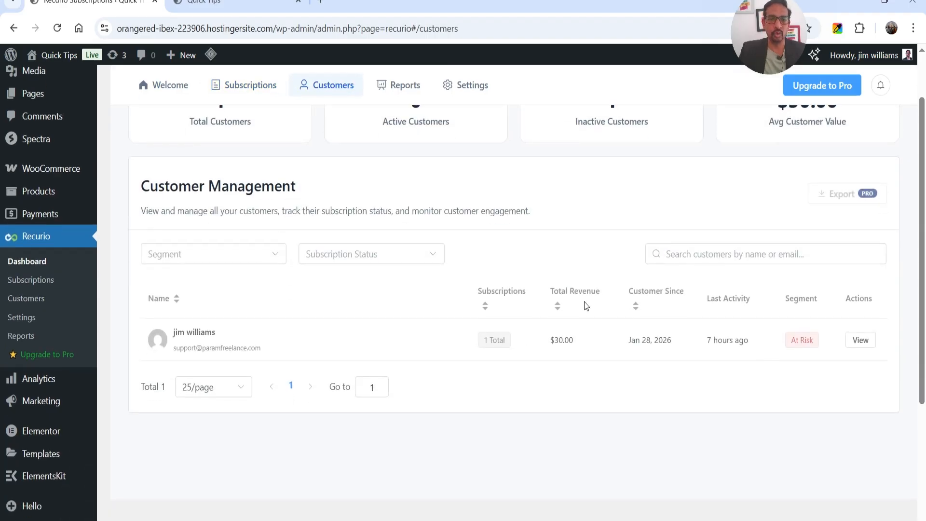
# Open Recurio's reports and inspect the 7-day subscription growth trend chart.
pyautogui.click(404, 86)
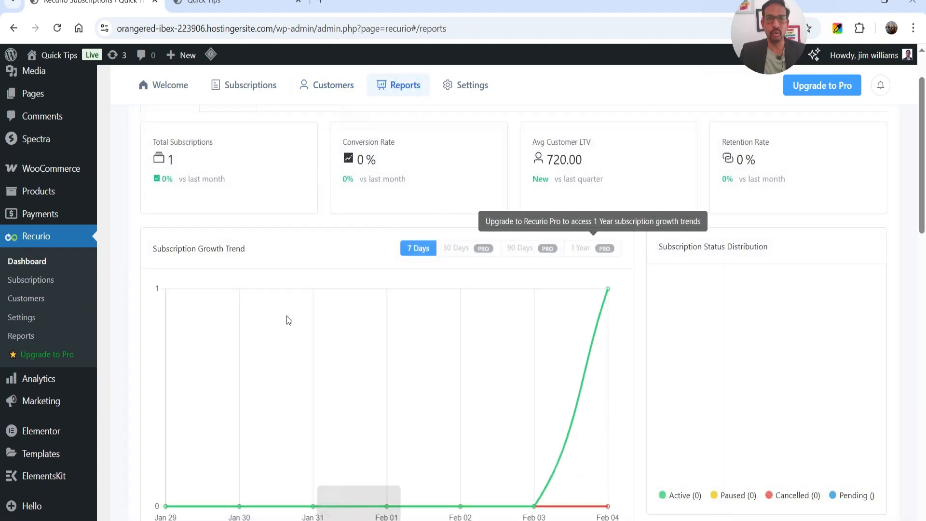
pyautogui.moveTo(603, 304)
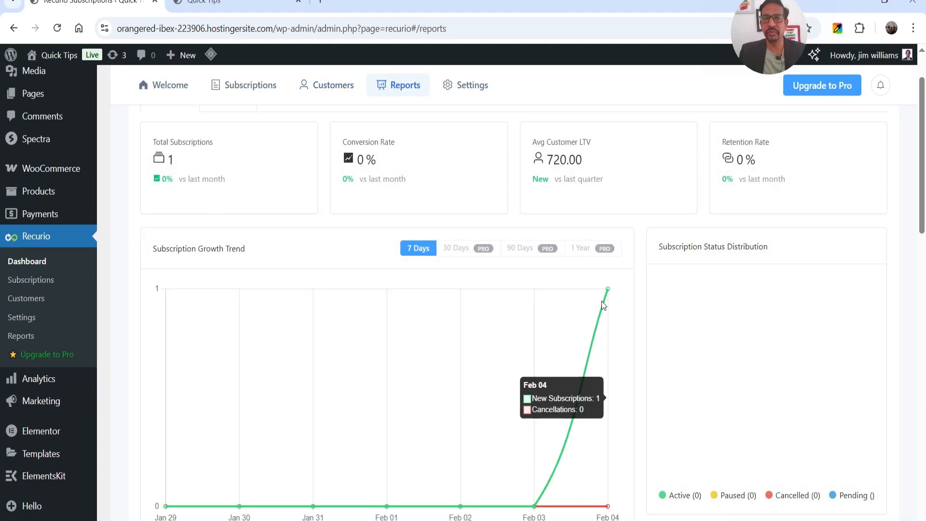
pyautogui.scroll(-2, 566, 301)
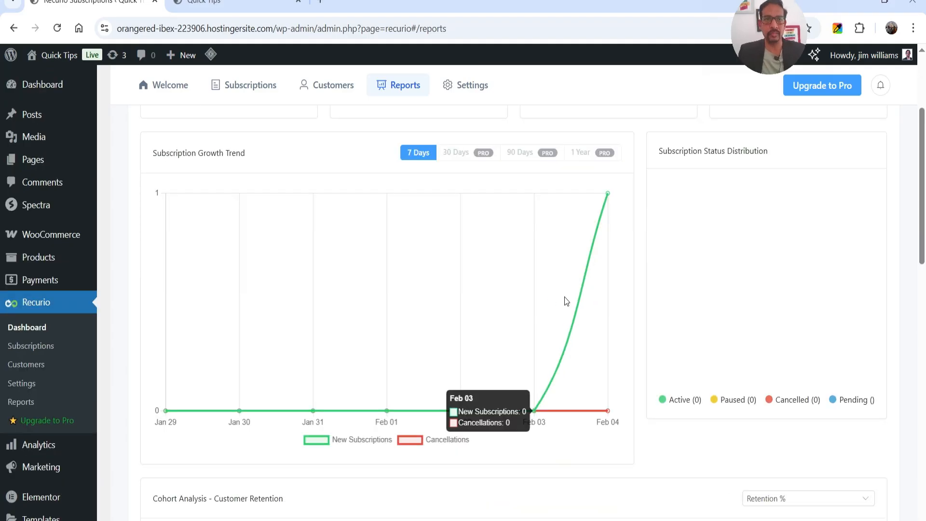
# Open Recurio's general settings and review the subscription, customer portal and renewal options, including the standalone portal page shortcode.
pyautogui.click(466, 85)
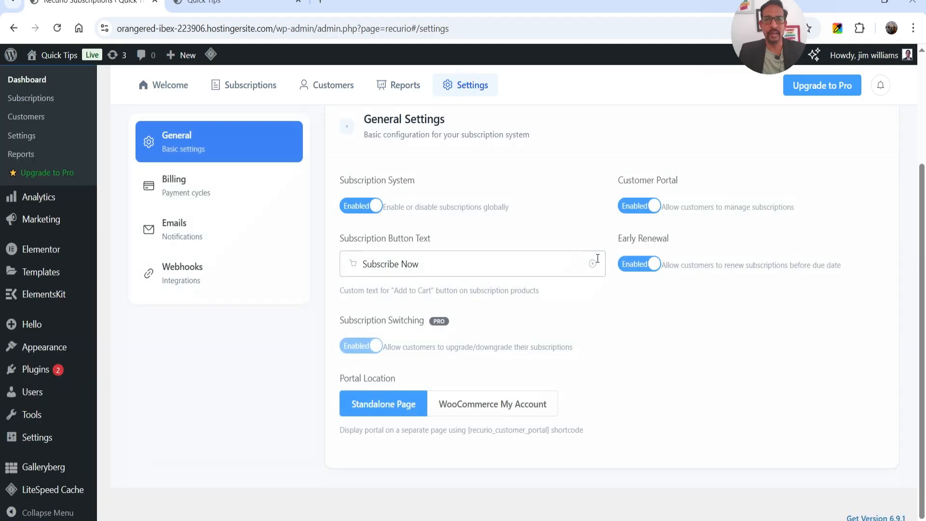
pyautogui.scroll(3, 300, 207)
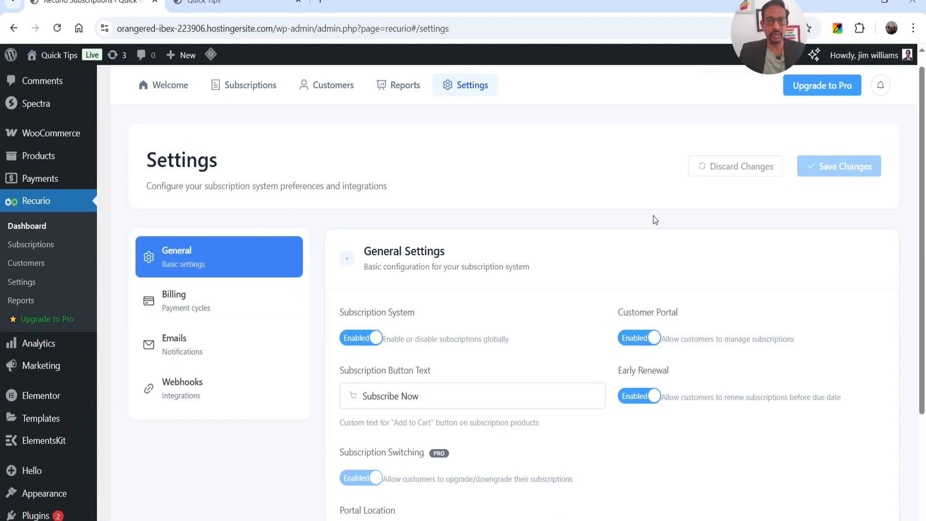
pyautogui.scroll(-1, 654, 218)
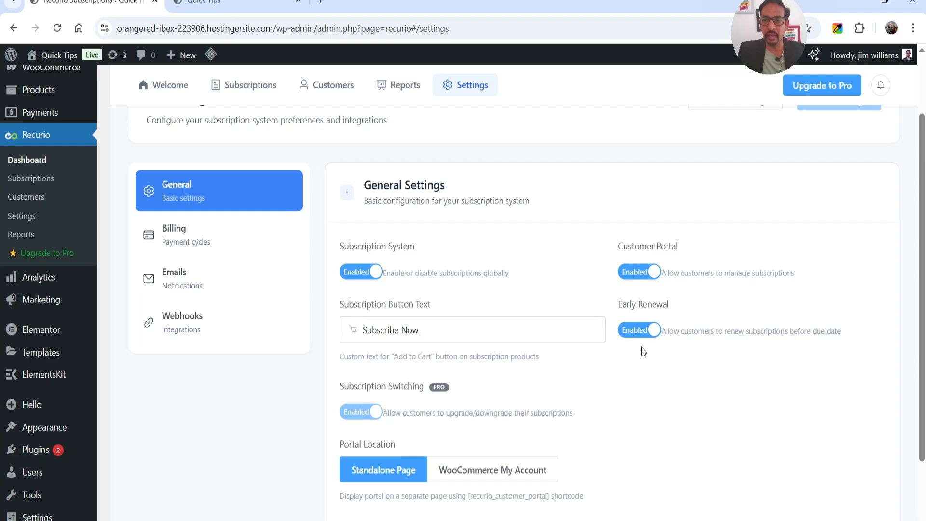
pyautogui.scroll(-2, 641, 347)
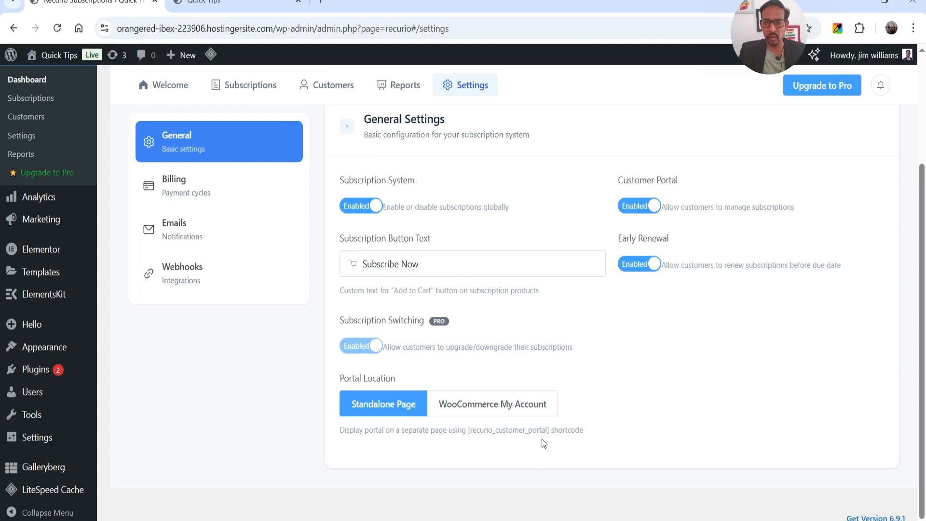
pyautogui.moveTo(547, 430); pyautogui.dragTo(470, 441)
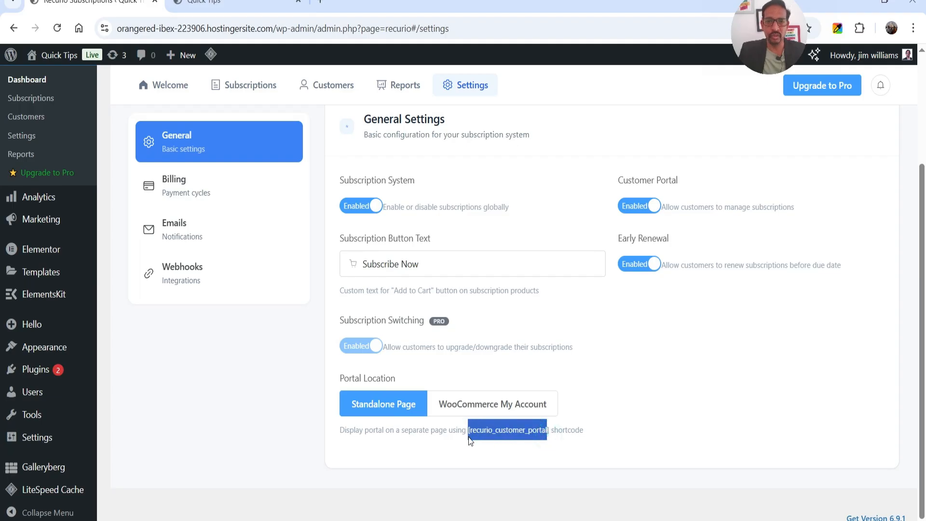
pyautogui.click(534, 461)
# Review Recurio's billing settings: billing periods, trial settings, payment retry, auto-renewal and proration automation, and allowed payment methods.
pyautogui.click(208, 184)
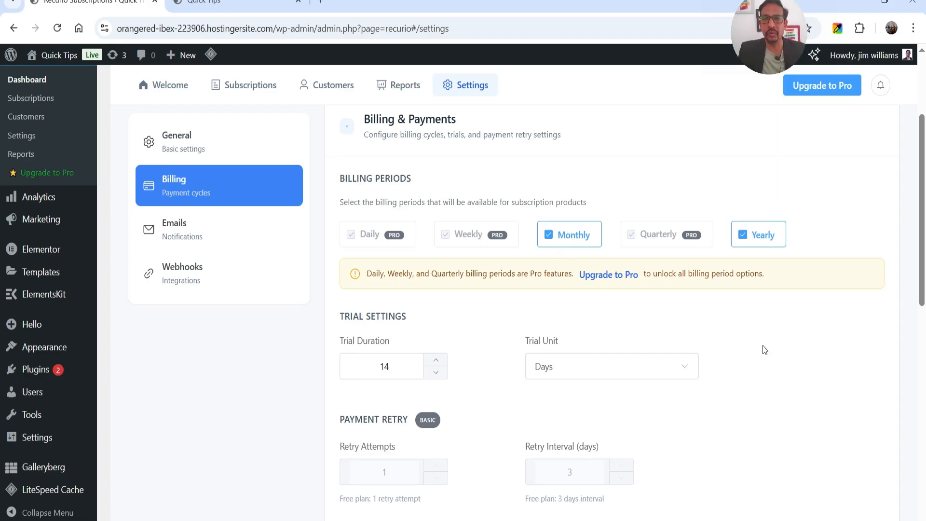
pyautogui.moveTo(386, 237)
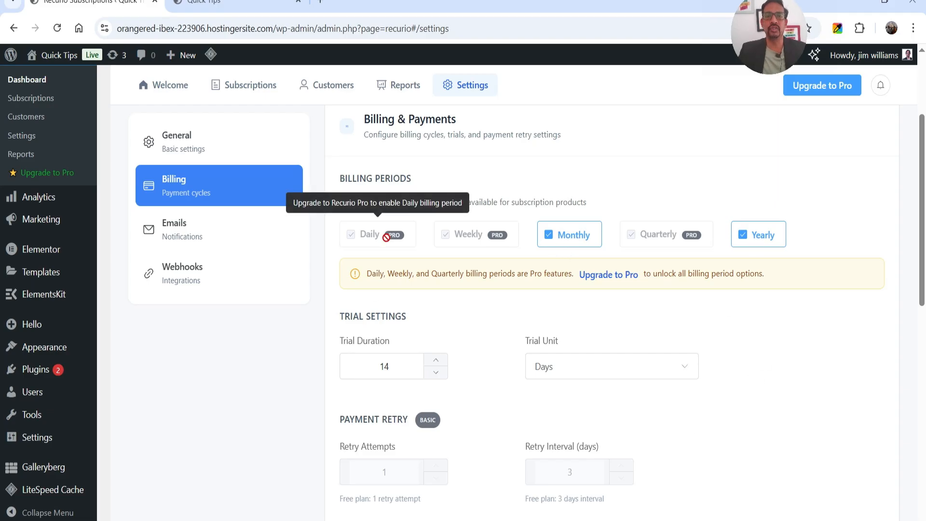
pyautogui.moveTo(679, 237)
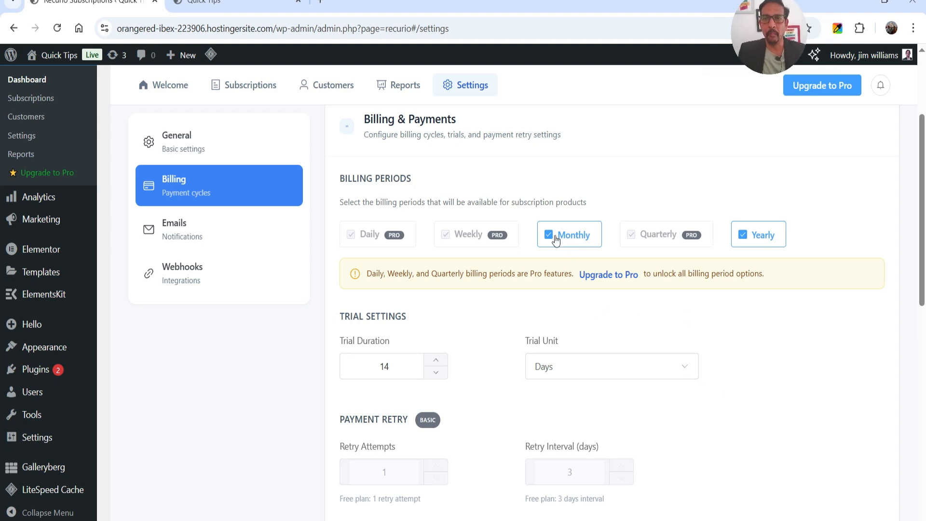
pyautogui.scroll(-4, 576, 286)
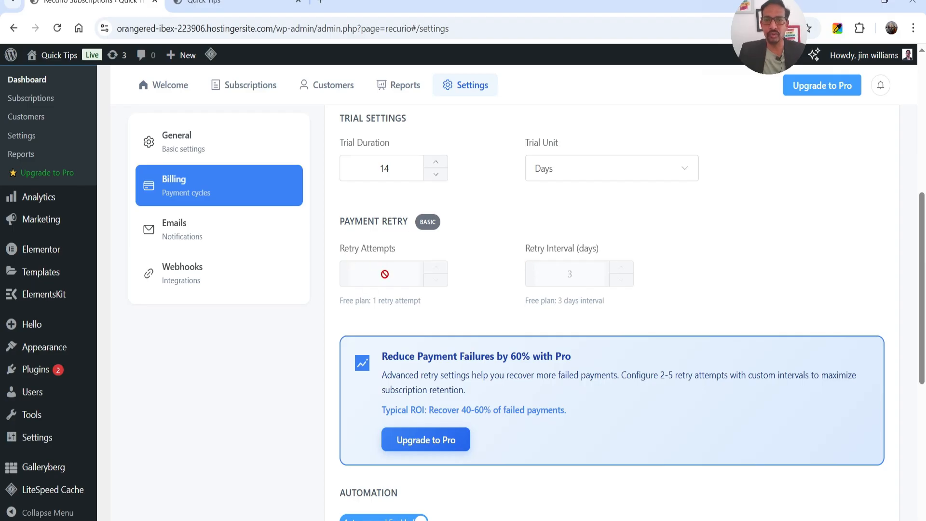
pyautogui.scroll(-3, 626, 232)
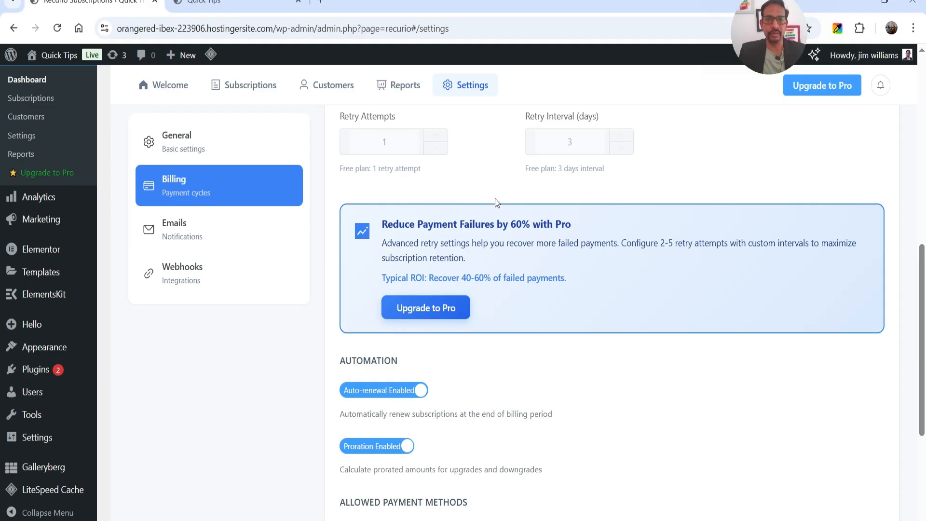
pyautogui.scroll(-5, 497, 201)
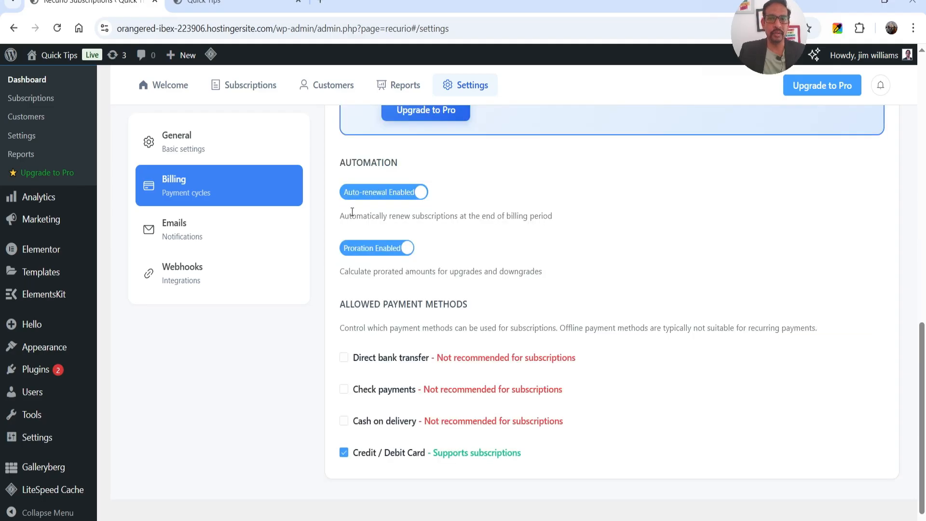
pyautogui.moveTo(344, 217); pyautogui.dragTo(568, 223)
pyautogui.click(574, 222)
pyautogui.scroll(-1, 530, 226)
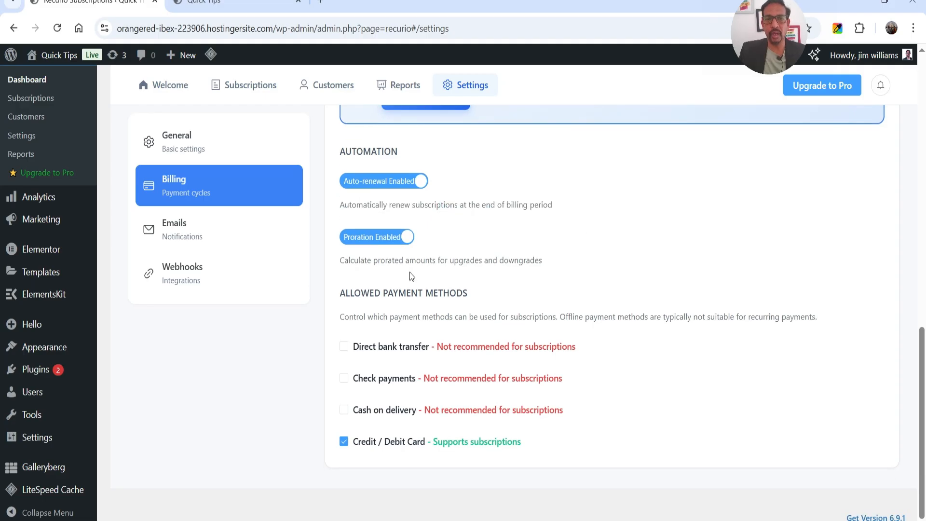
pyautogui.moveTo(343, 263); pyautogui.dragTo(542, 262)
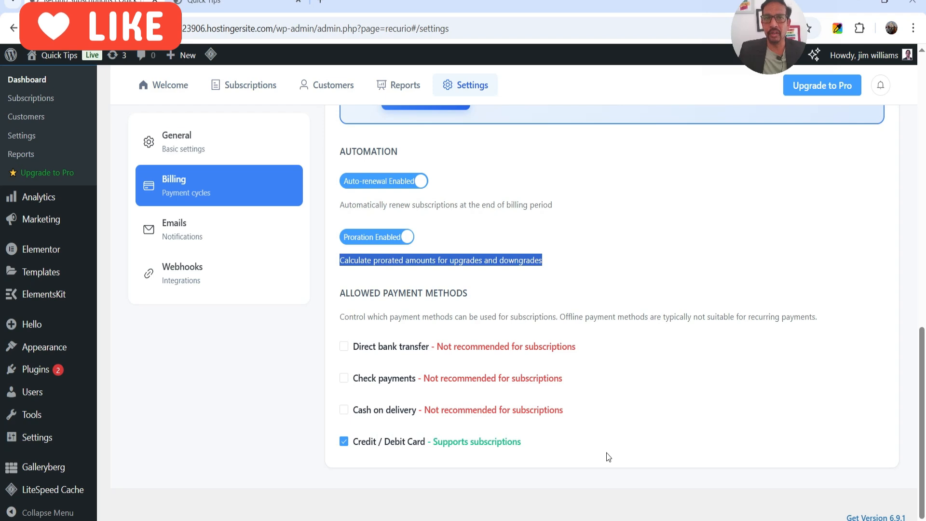
pyautogui.click(183, 231)
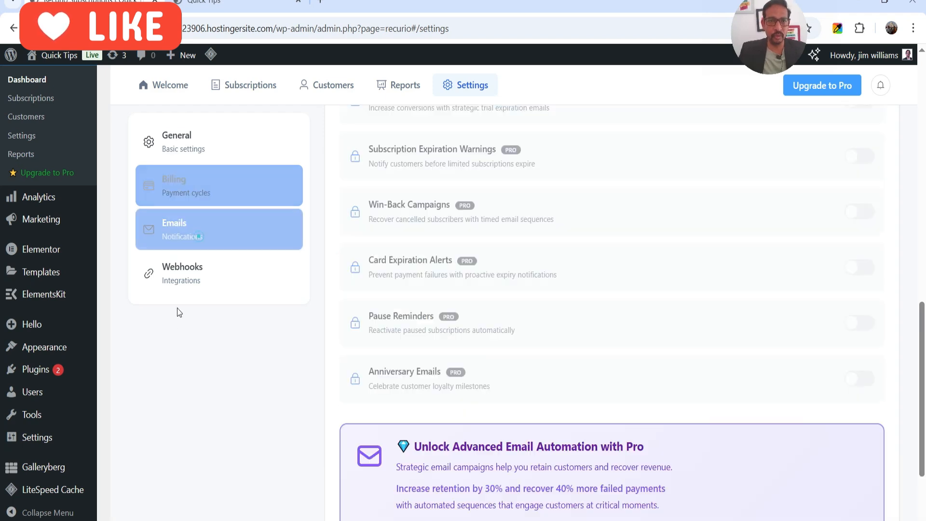
pyautogui.scroll(5, 687, 258)
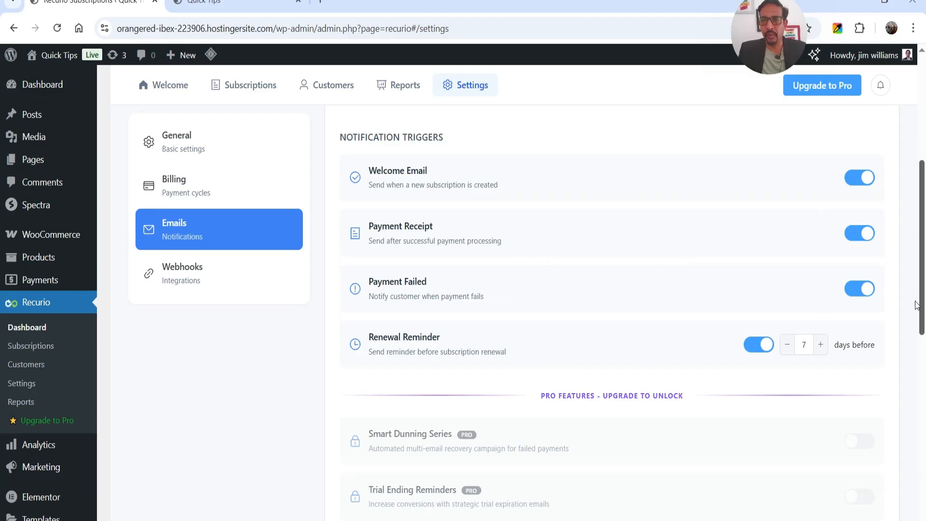
pyautogui.scroll(-1, 579, 311)
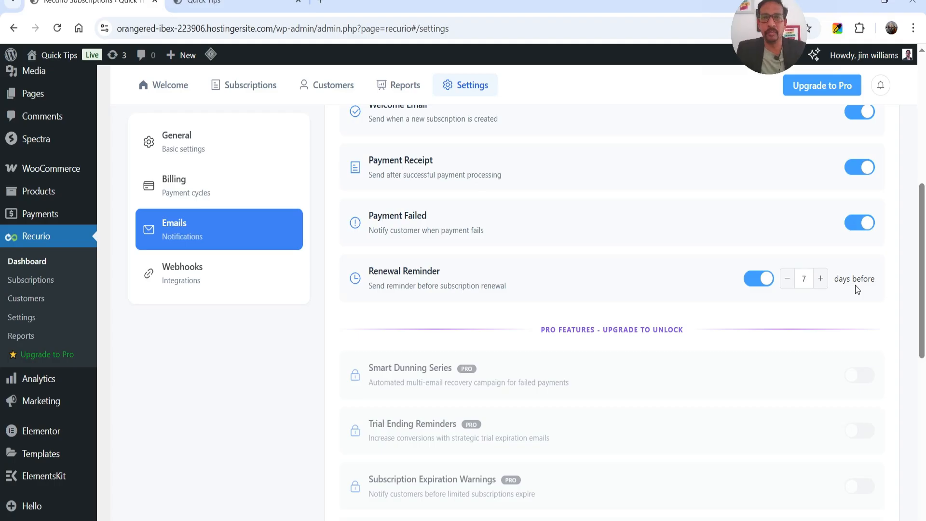
pyautogui.scroll(1, 855, 284)
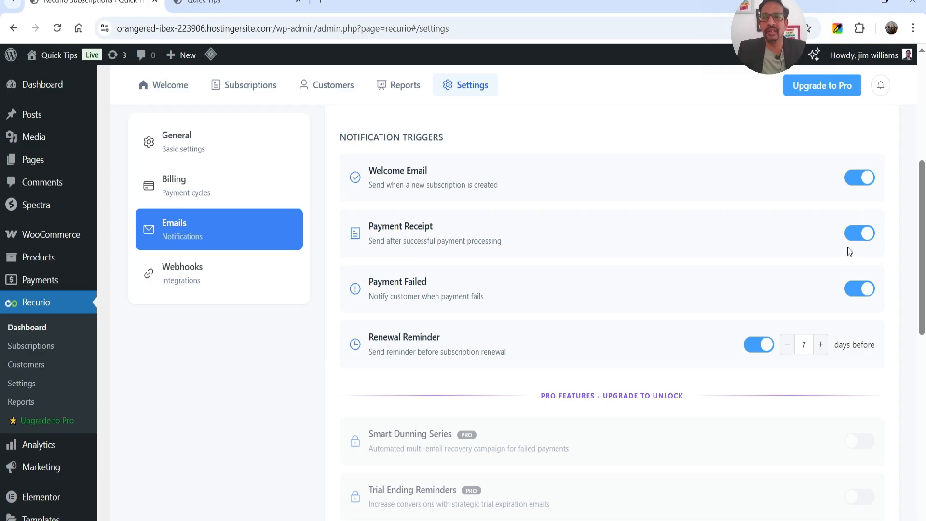
pyautogui.scroll(-2, 663, 260)
pyautogui.scroll(-7, 541, 298)
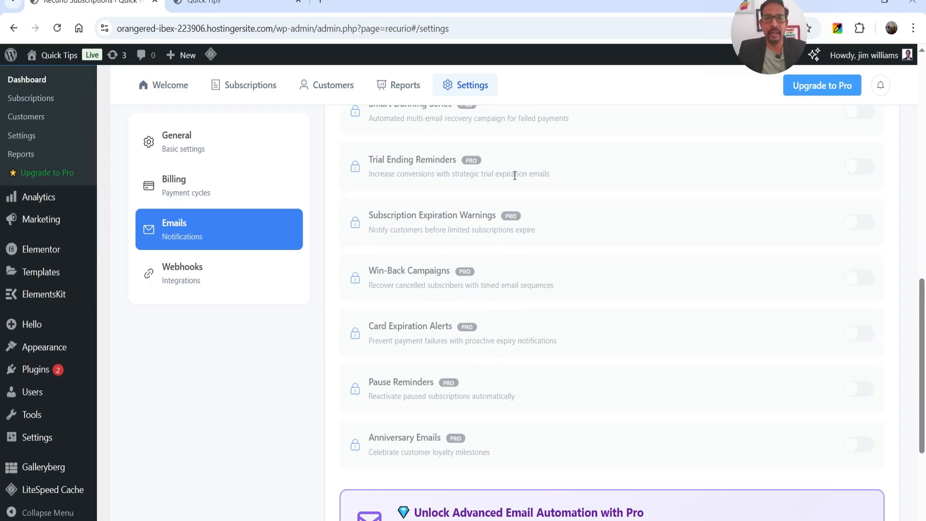
pyautogui.scroll(15, 646, 268)
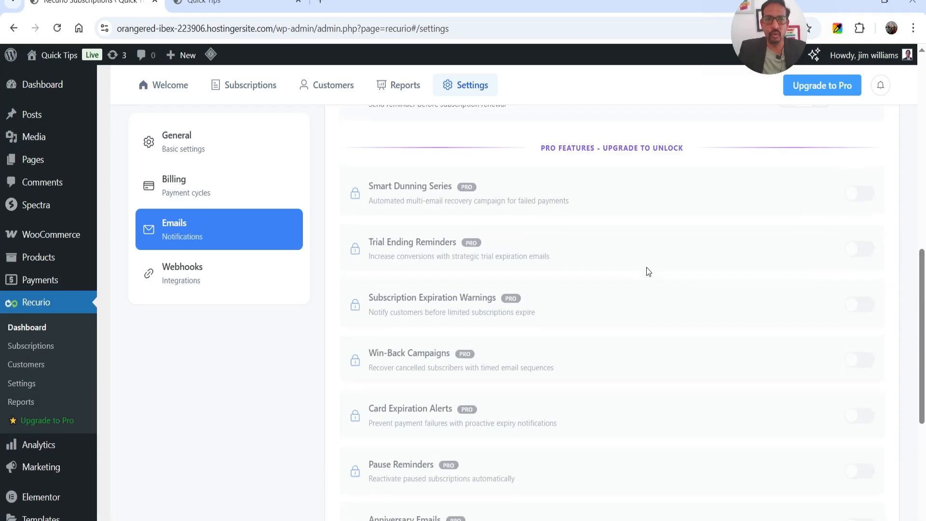
pyautogui.scroll(-3, 670, 251)
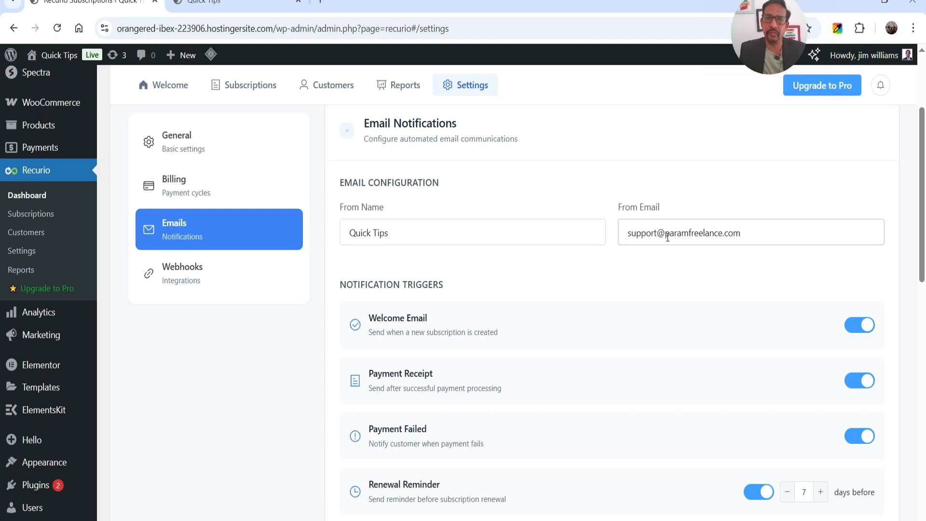
pyautogui.scroll(-4, 667, 237)
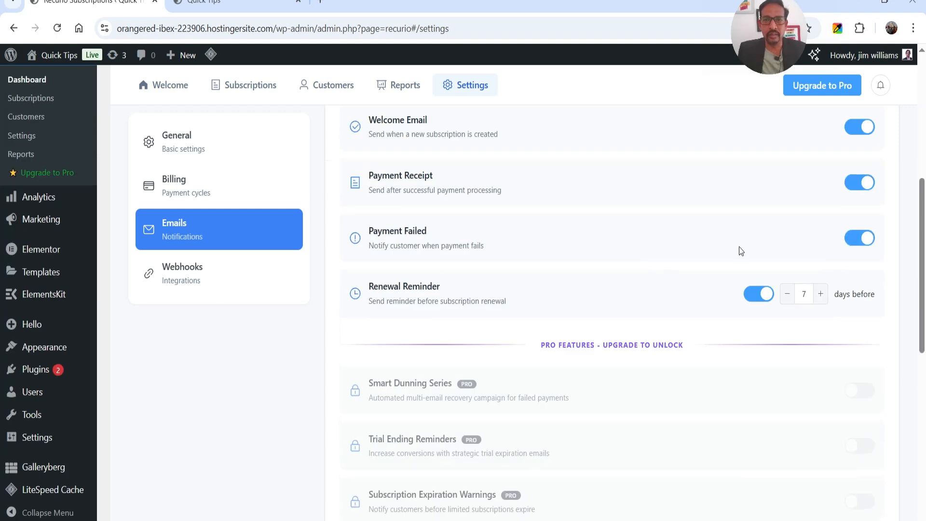
# View Recurio's webhook integration settings.
pyautogui.click(205, 289)
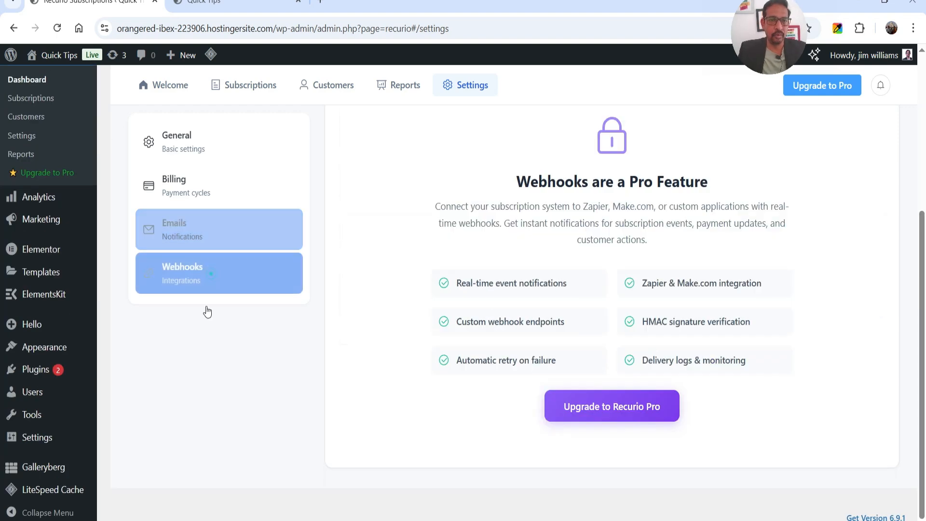
pyautogui.scroll(4, 767, 303)
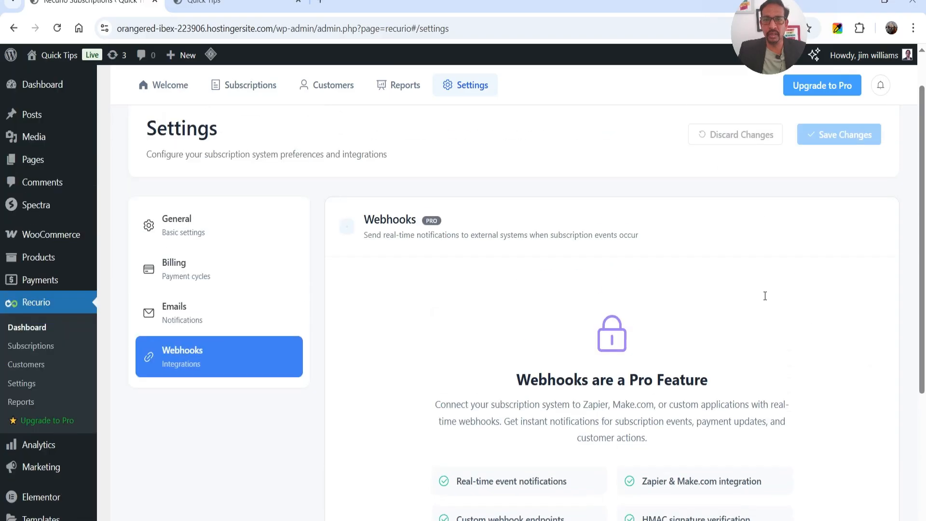
pyautogui.scroll(1, 843, 340)
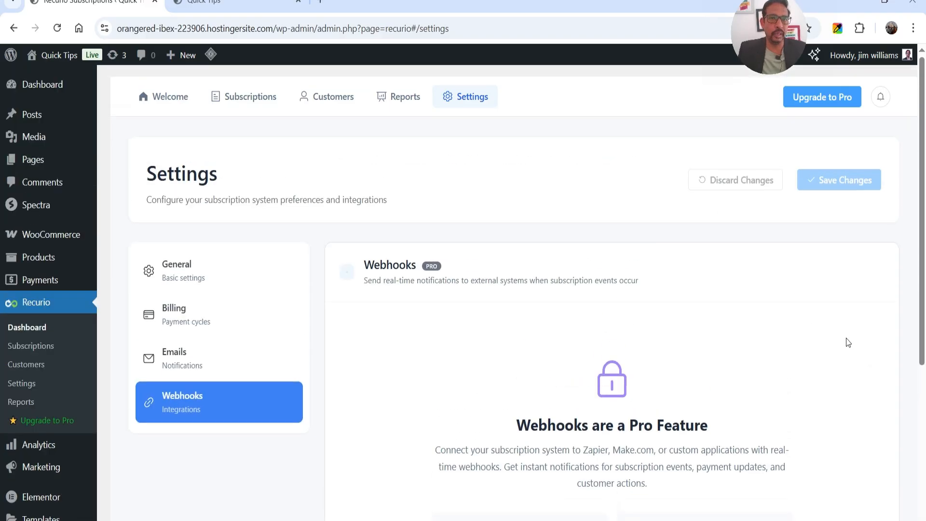
# Revisit Recurio's subscriptions, customers, settings and reports pages one after another.
pyautogui.click(35, 344)
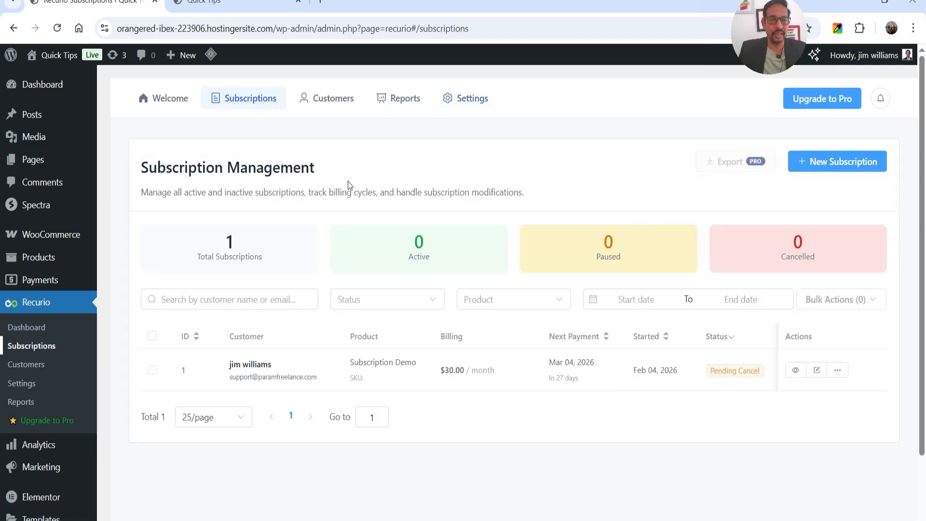
pyautogui.click(35, 365)
pyautogui.click(30, 386)
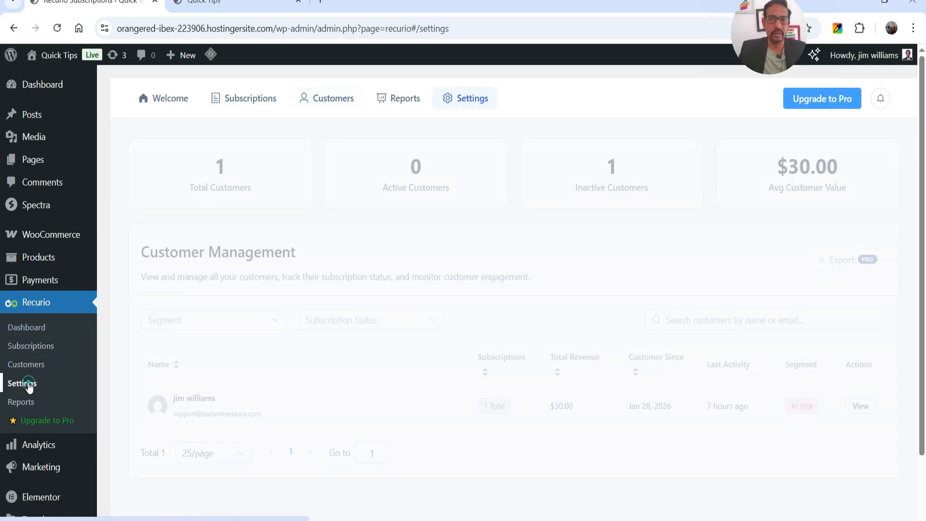
pyautogui.click(22, 402)
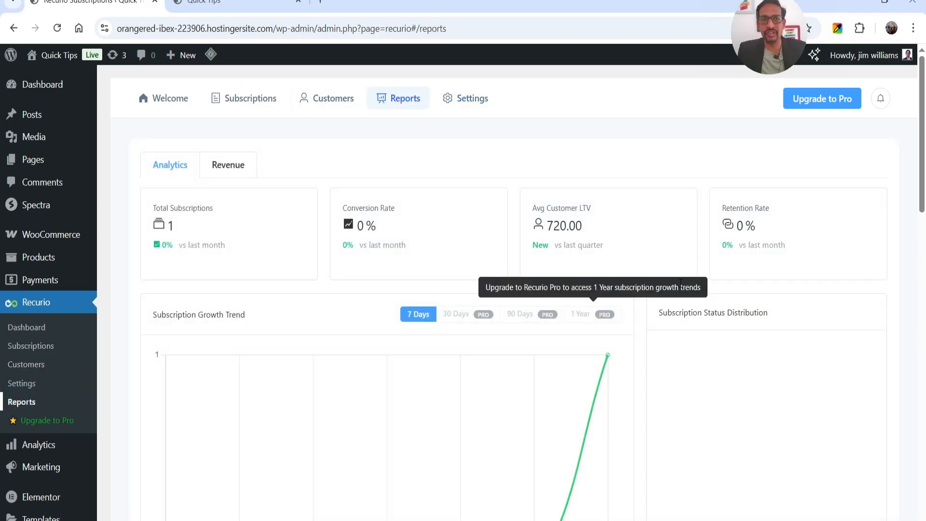
# From the list of all WooCommerce products, start a new product and title it "Mobile Subscription".
pyautogui.moveTo(69, 260)
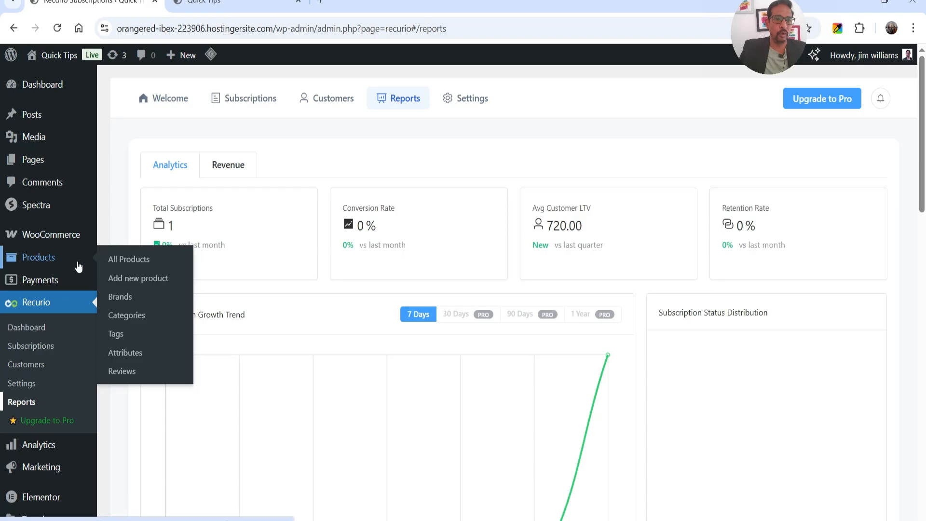
pyautogui.click(129, 266)
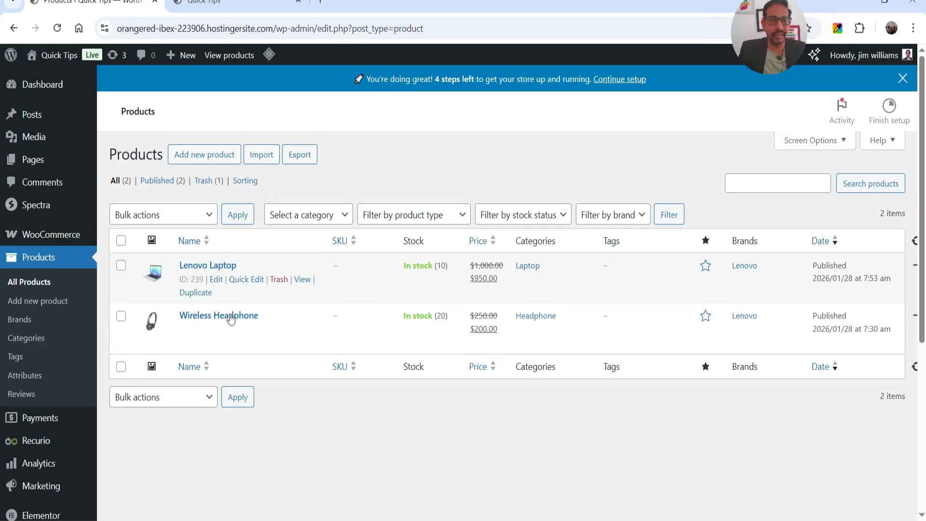
pyautogui.rightClick(221, 160)
pyautogui.press('Escape')
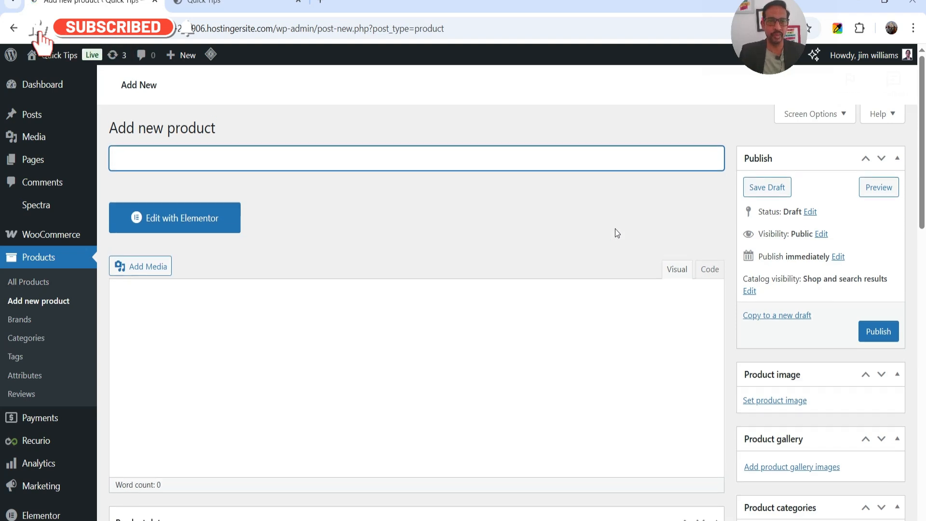
pyautogui.write('Mobile Subscription')
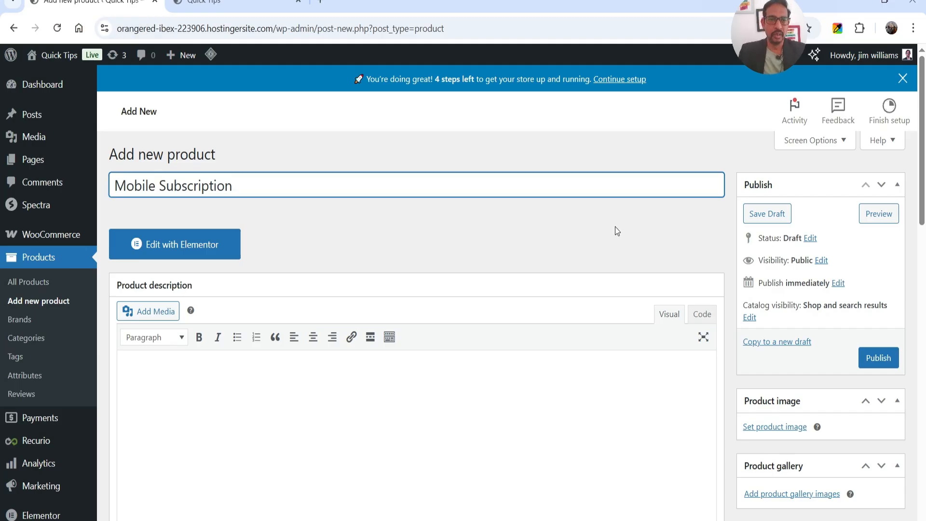
# Write the product description "This is a subscription demo product. You can accept recurring payments using Recurio plugin." and select all of it.
pyautogui.click(397, 368)
pyautogui.write('T')
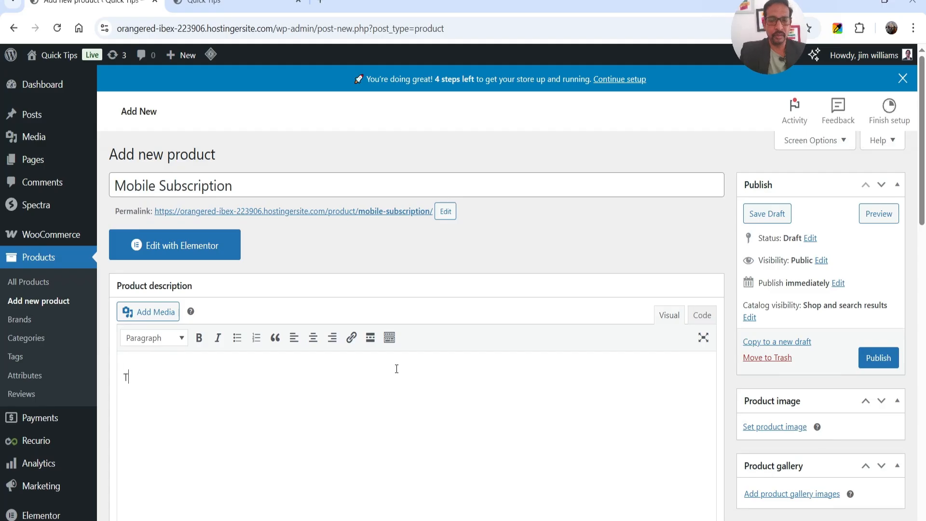
pyautogui.write('his is a subscription demo product. You can accept recurring payments using Recurio plugin.')
pyautogui.hotkey('ctrl', 'a')
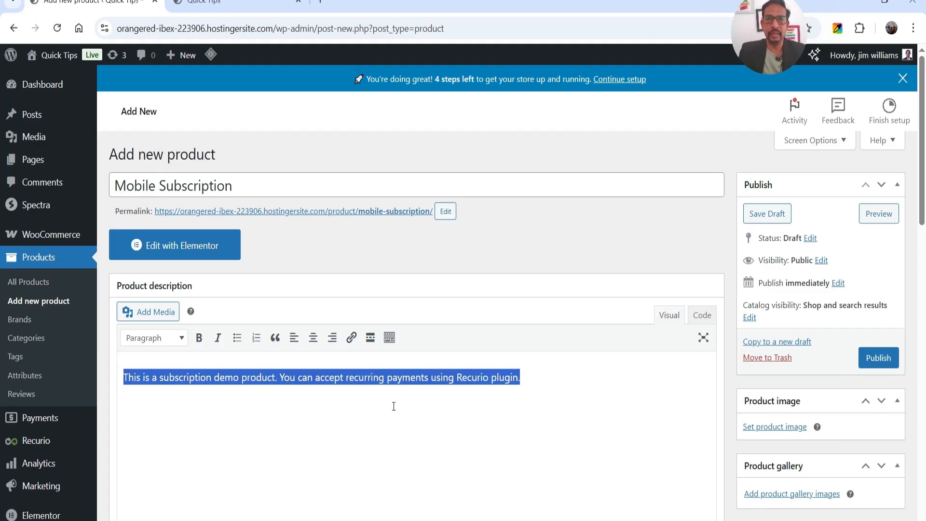
# Mark the simple product as virtual in its product data.
pyautogui.scroll(-3, 579, 318)
pyautogui.scroll(-7, 579, 317)
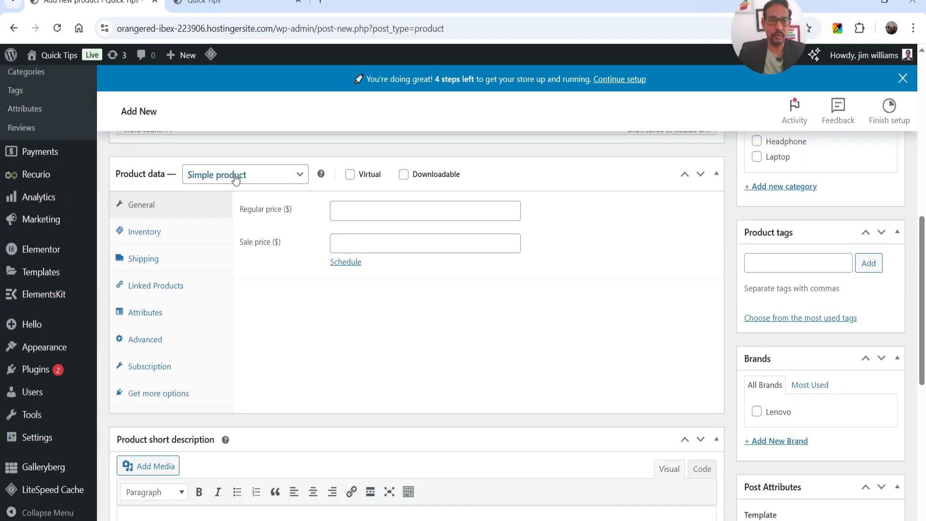
pyautogui.click(350, 174)
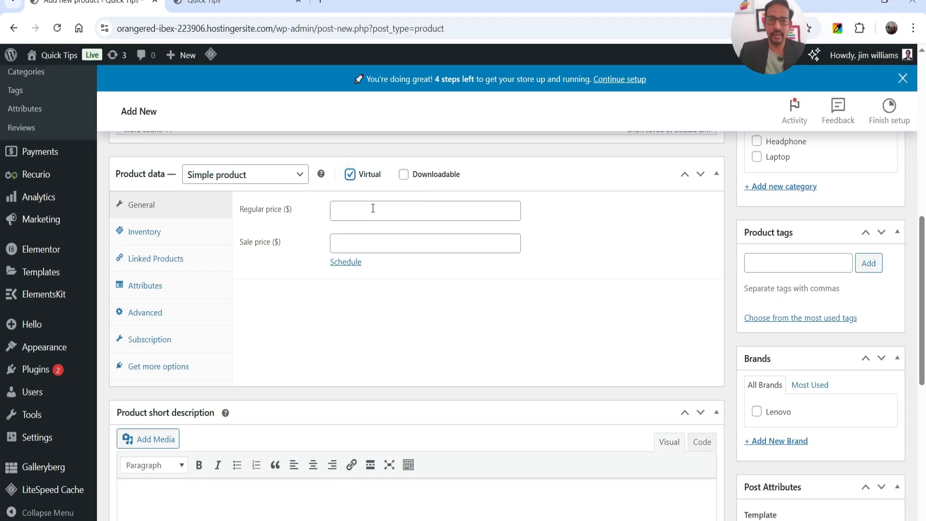
# Set the product's regular price to $30 and enable the subscription option in its product data.
pyautogui.click(373, 208)
pyautogui.write('30')
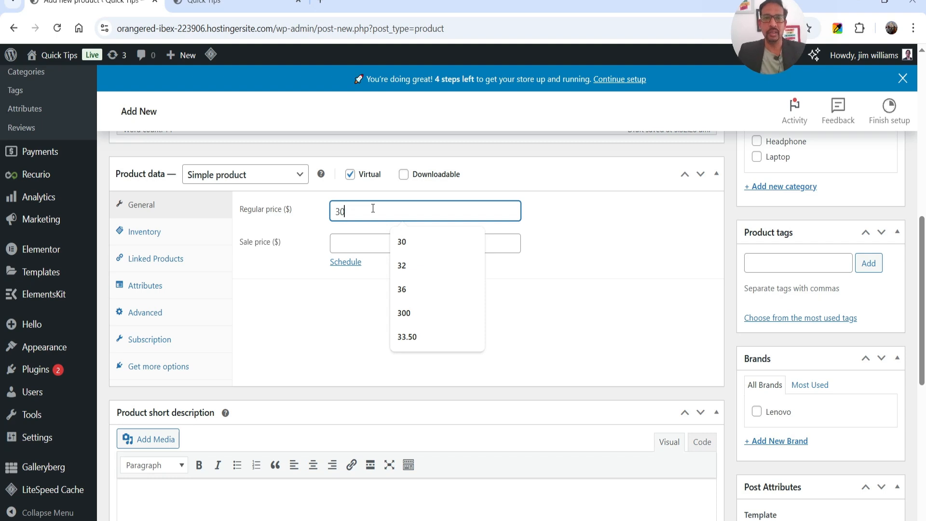
pyautogui.click(106, 159)
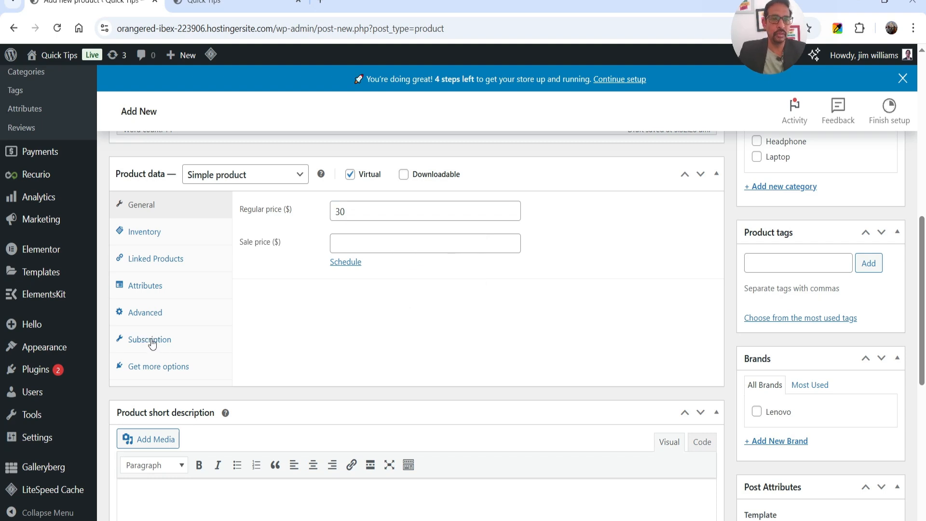
pyautogui.click(151, 341)
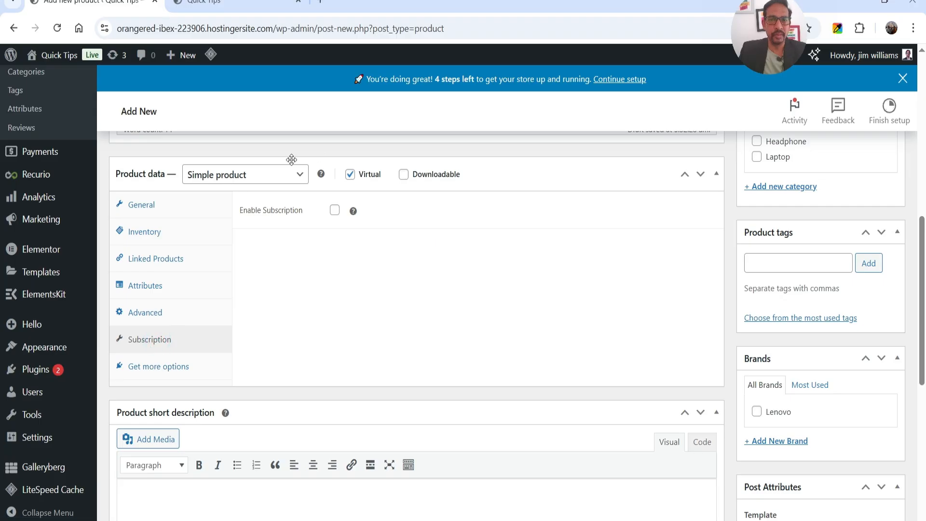
pyautogui.click(335, 211)
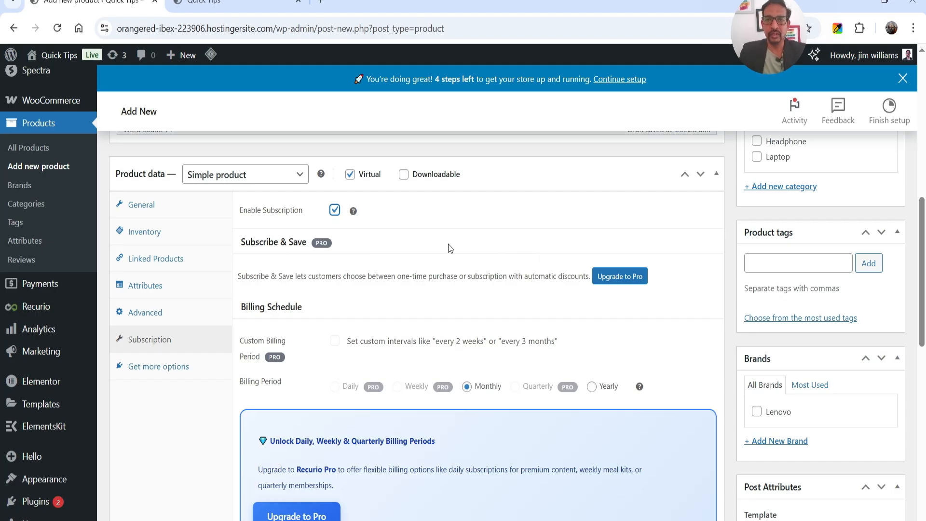
# Set the subscription's trial period to 7 days and its sign-up fee to $5.
pyautogui.scroll(-1, 448, 244)
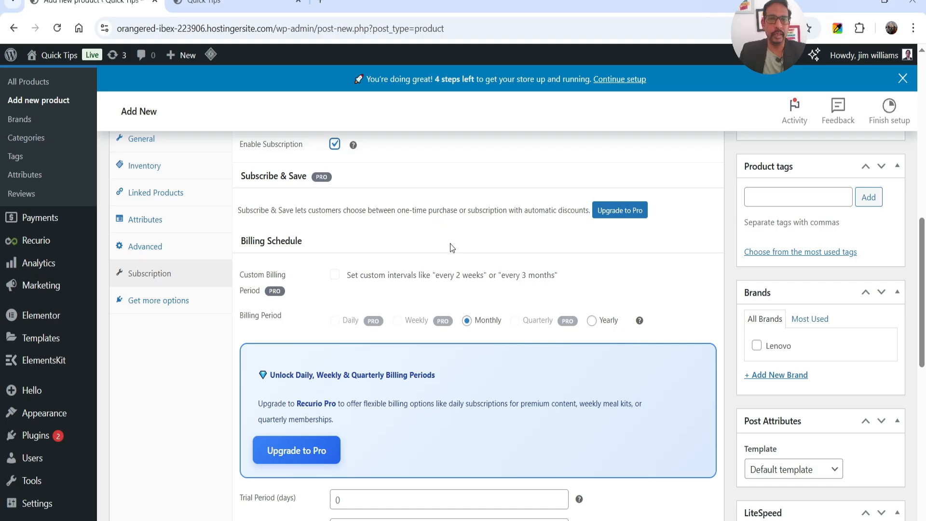
pyautogui.scroll(-1, 451, 247)
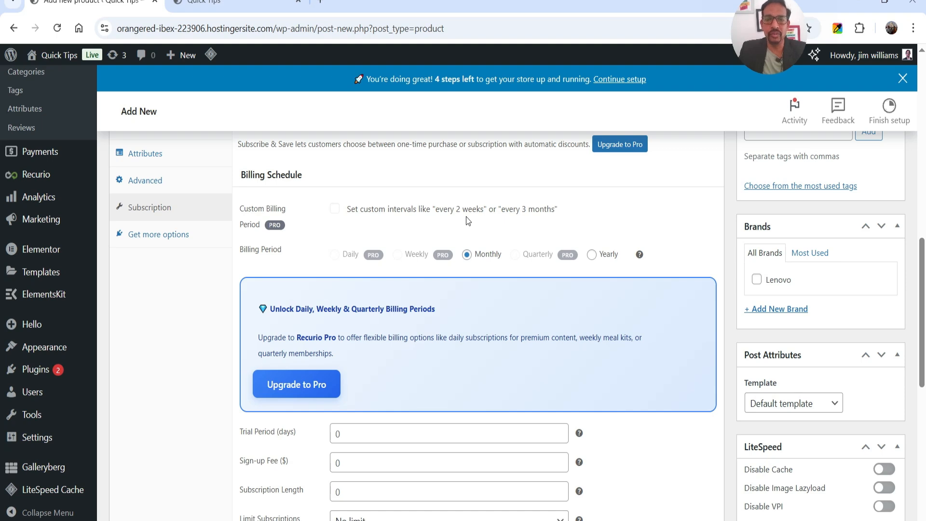
pyautogui.scroll(-2, 635, 253)
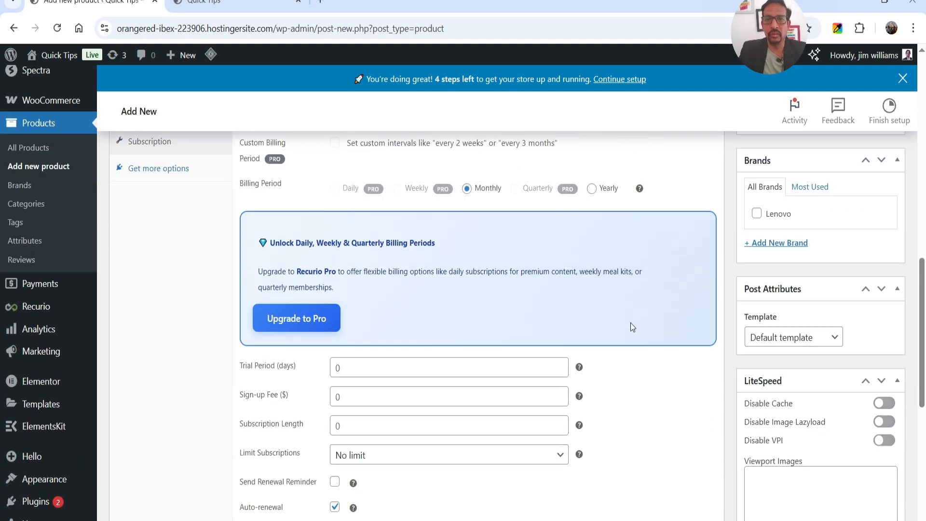
pyautogui.scroll(-4, 644, 319)
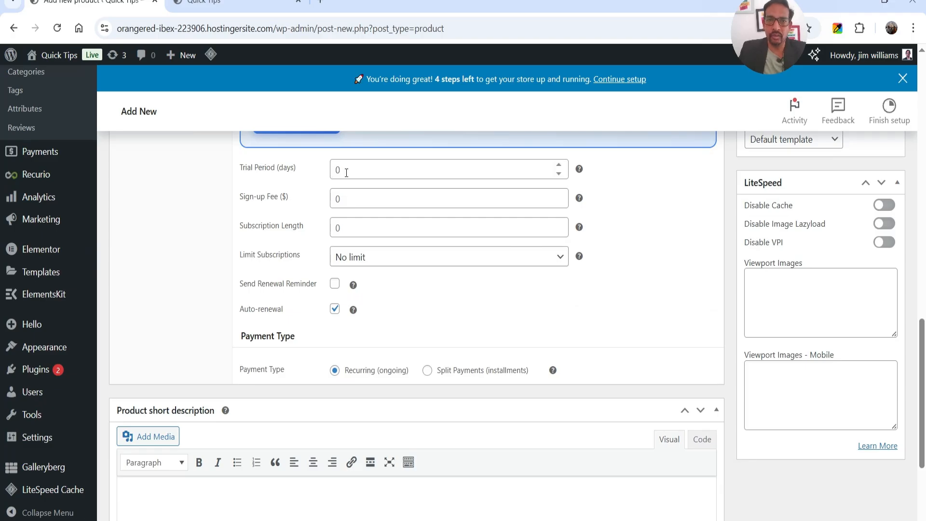
pyautogui.click(346, 172)
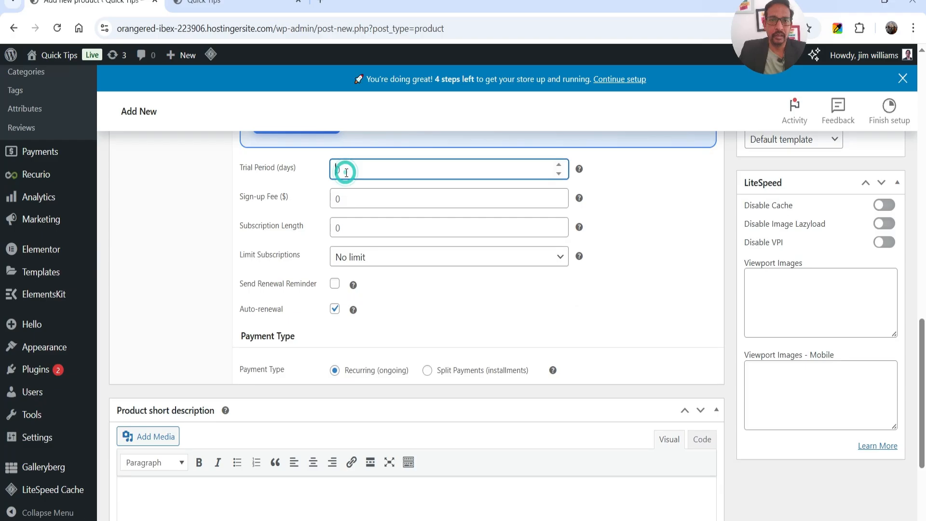
pyautogui.press('BackSpace')
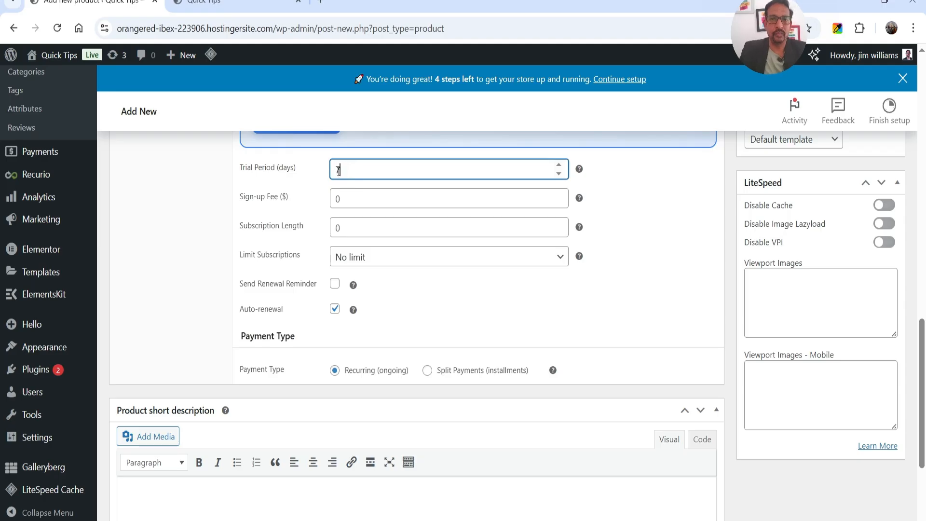
pyautogui.write('7')
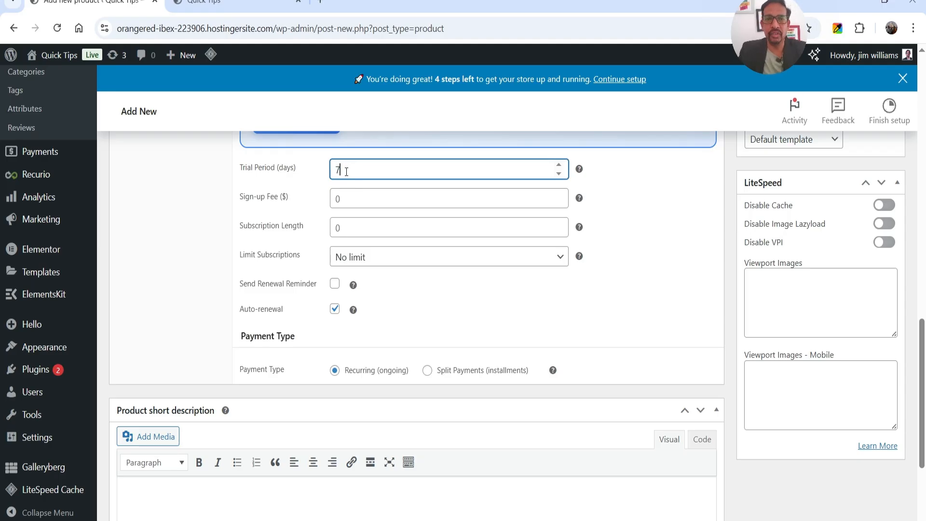
pyautogui.click(351, 200)
pyautogui.press('BackSpace')
pyautogui.write('5')
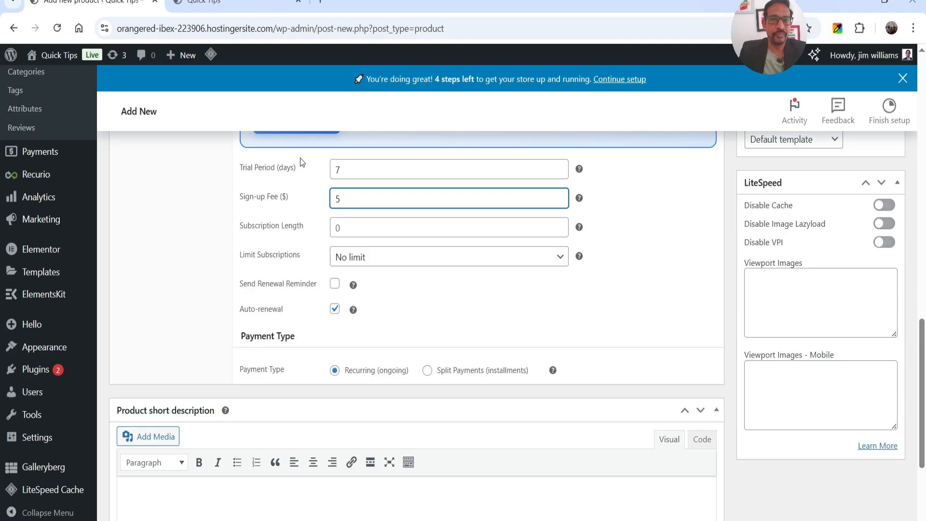
# Choose No limit for the number of subscriptions per customer and enable sending a renewal reminder.
pyautogui.moveTo(579, 229)
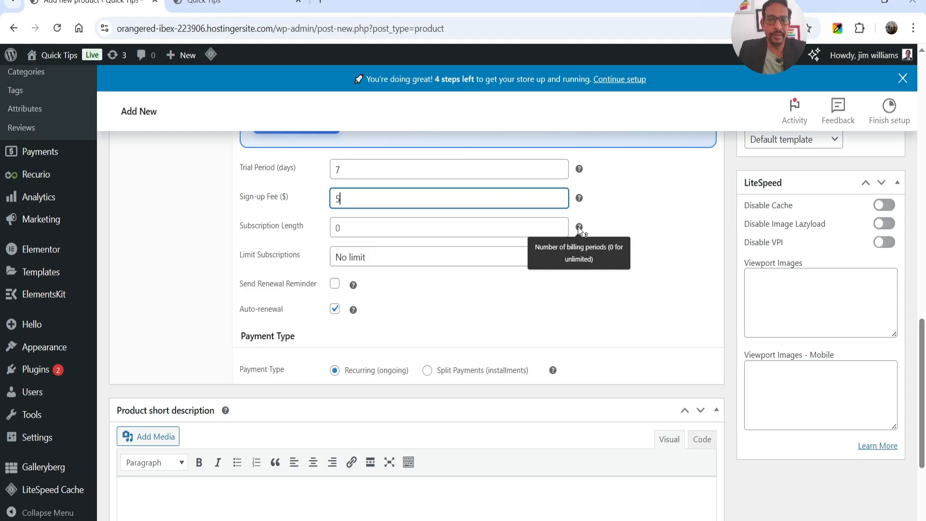
pyautogui.click(473, 293)
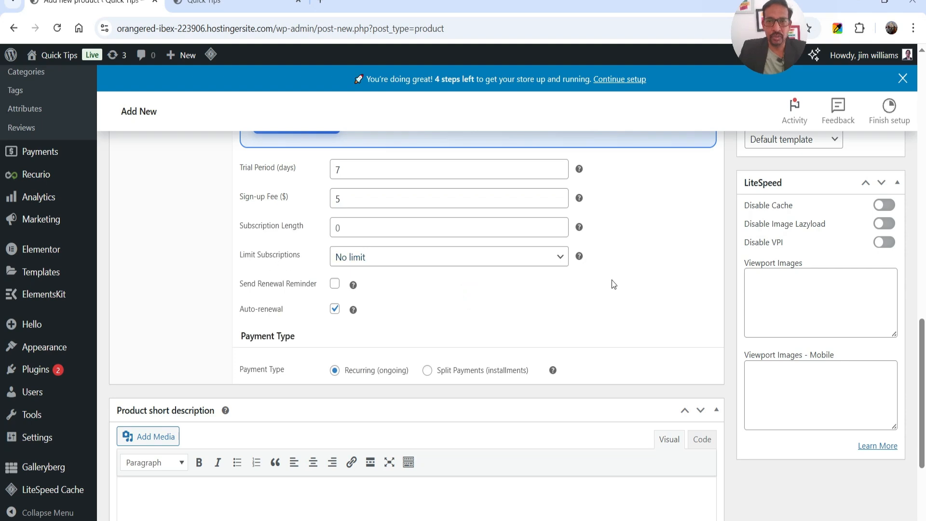
pyautogui.moveTo(579, 257)
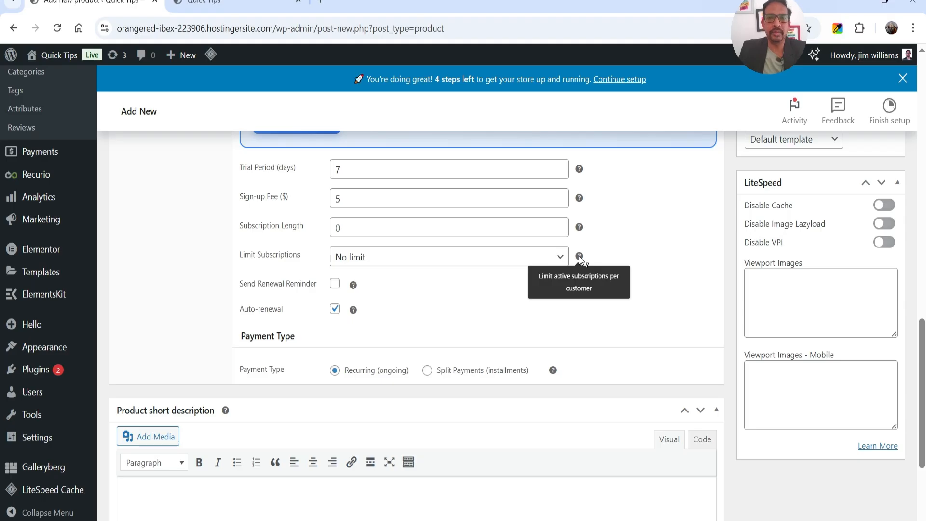
pyautogui.click(468, 260)
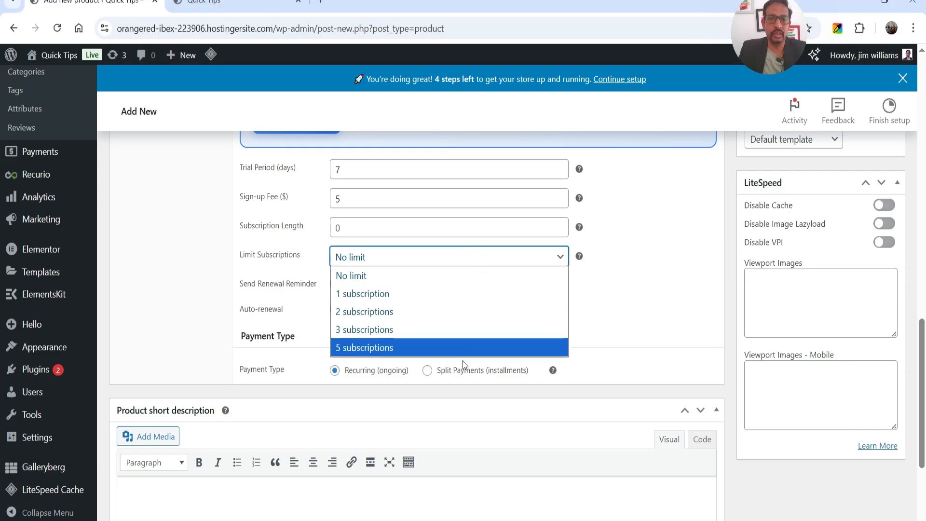
pyautogui.click(418, 270)
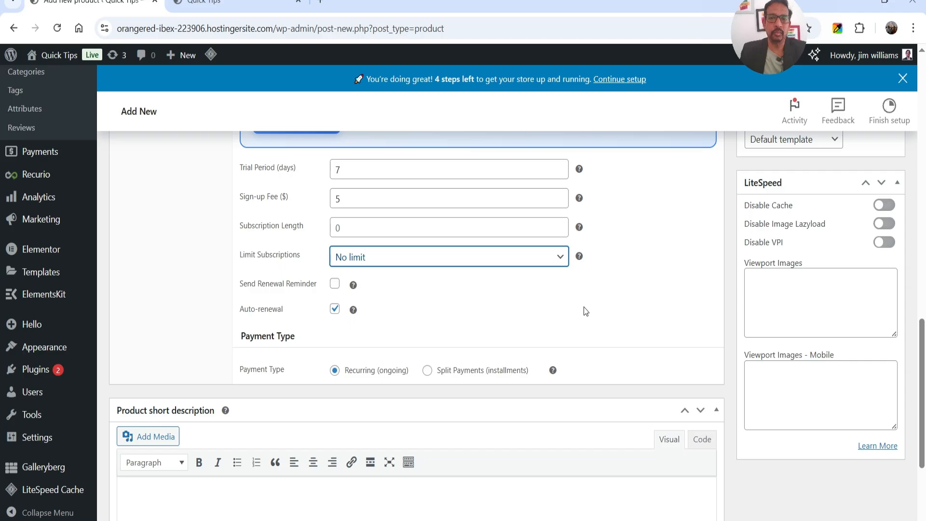
pyautogui.scroll(-1, 577, 307)
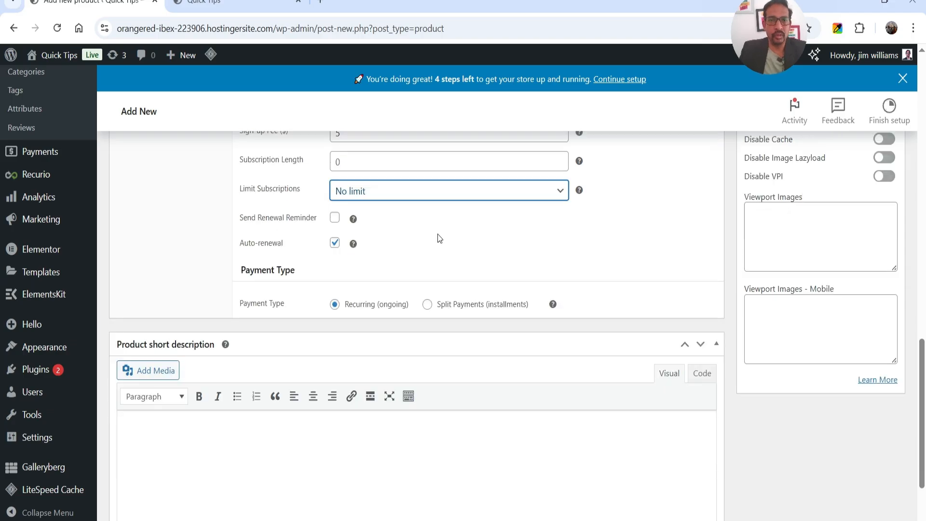
pyautogui.click(335, 218)
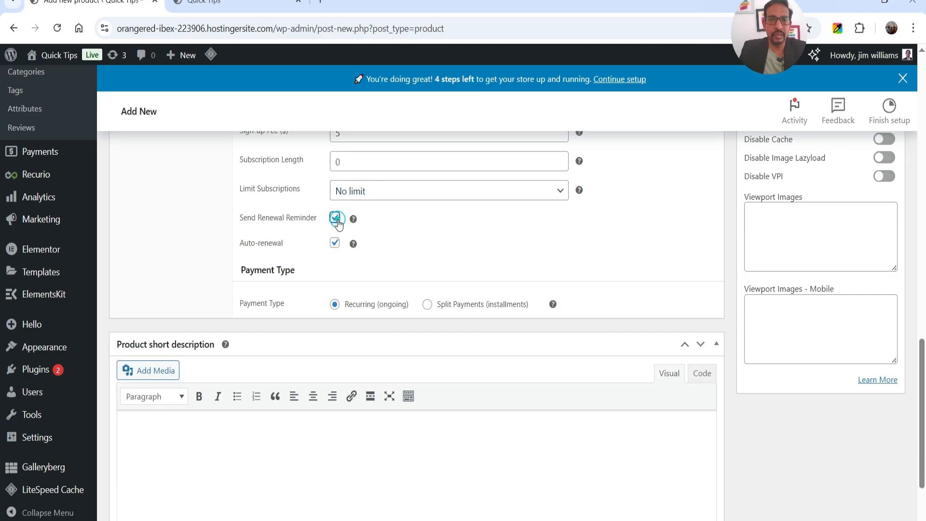
pyautogui.moveTo(352, 220)
pyautogui.moveTo(357, 245)
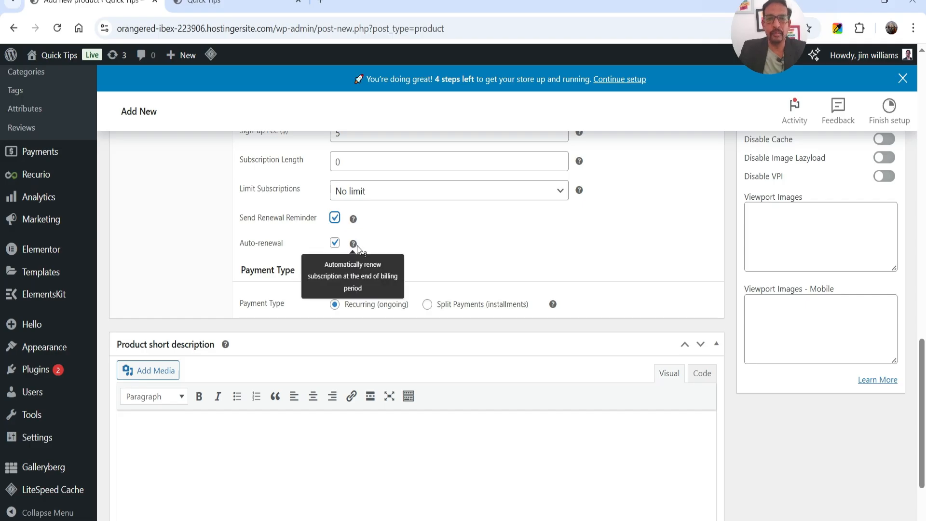
# Try the Split Payments (installments) payment type, review its options, and switch back to Recurring (ongoing).
pyautogui.scroll(-2, 496, 247)
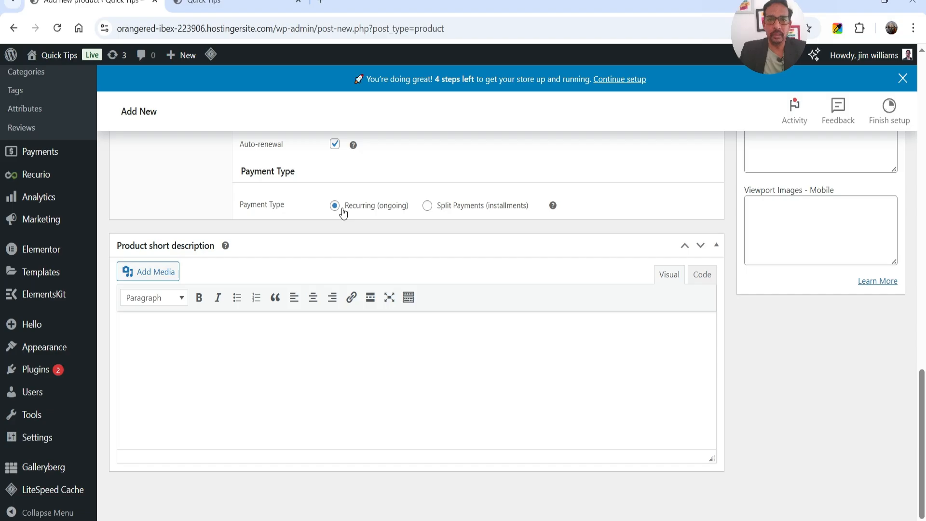
pyautogui.click(428, 206)
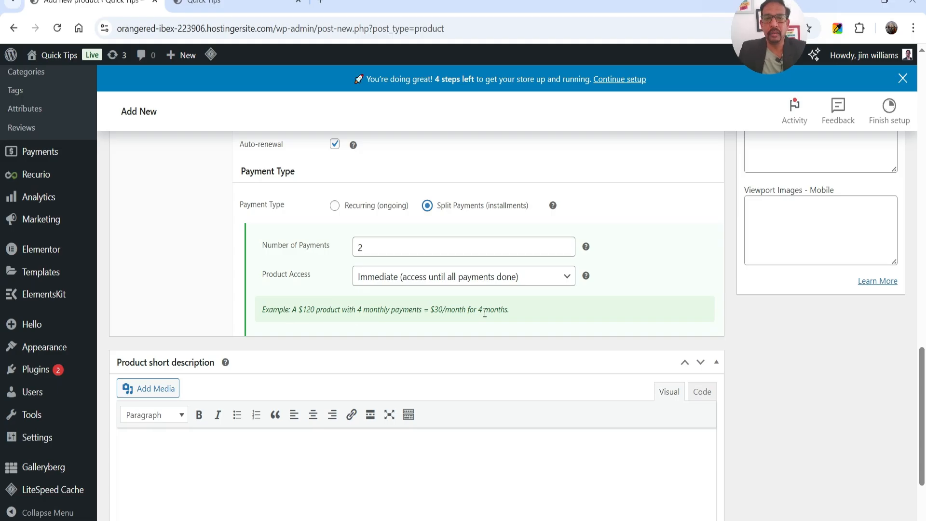
pyautogui.scroll(13, 256, 250)
pyautogui.scroll(-16, 420, 262)
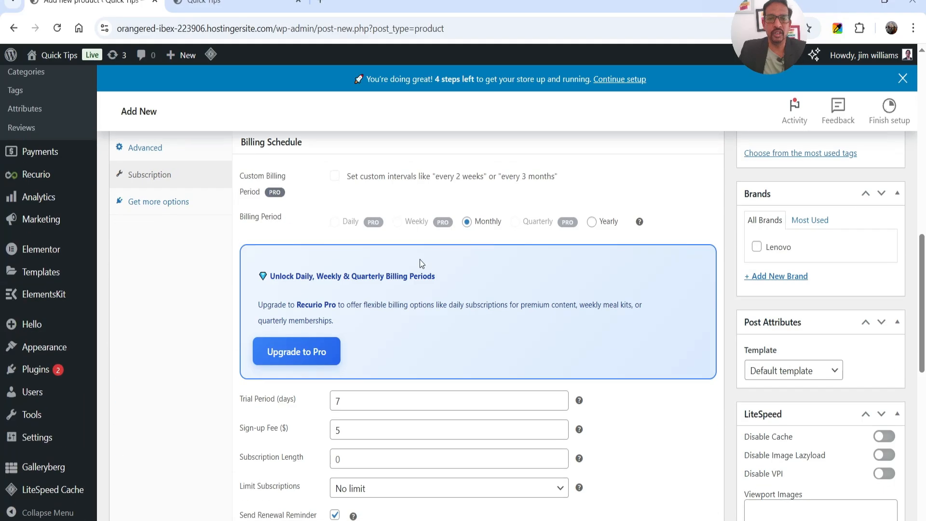
pyautogui.scroll(1, 420, 261)
pyautogui.scroll(1, 421, 265)
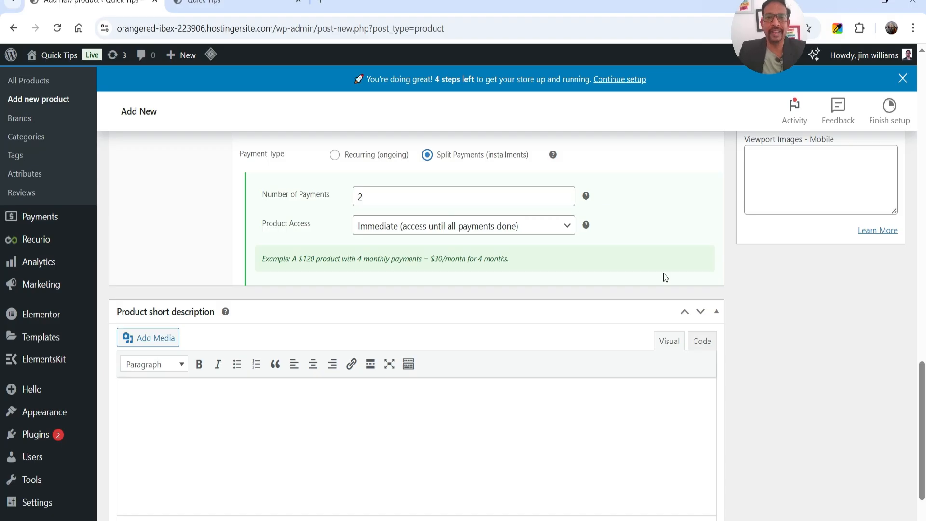
pyautogui.click(337, 155)
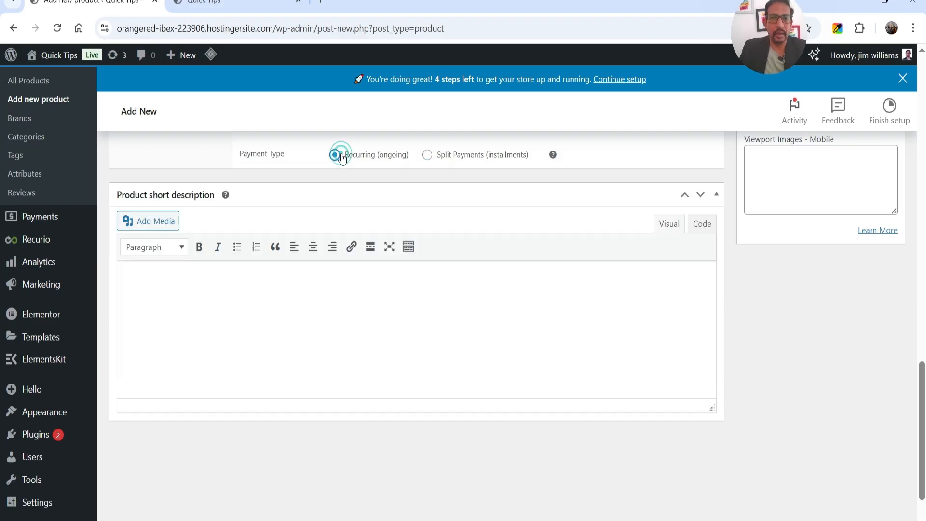
# Fill in the product short description with "This is a subscription demo product. You can accept recurring payments using Recurio plugin.".
pyautogui.click(493, 310)
pyautogui.write('This is a subscription demo product. You can accept recurring payments using Recurio plugin.')
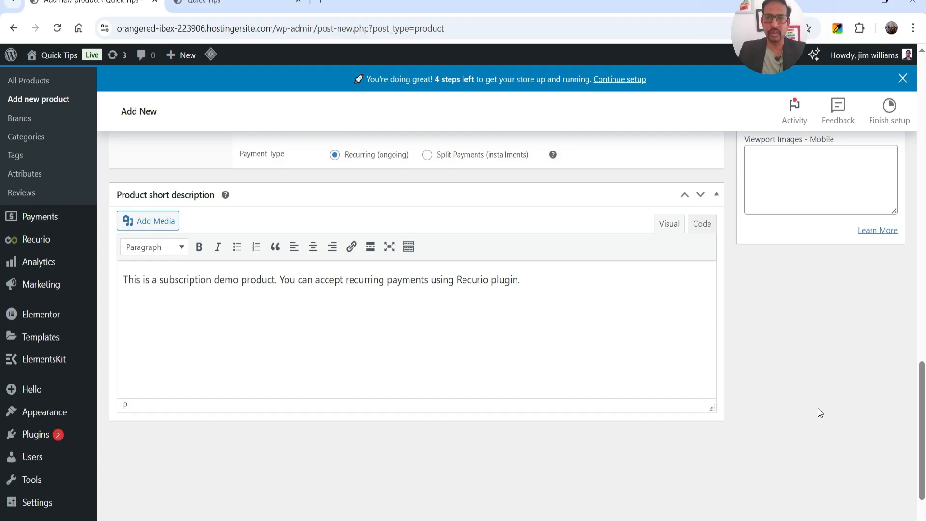
# Create a new product category named "Subscription" and assign it to the product.
pyautogui.scroll(10, 864, 400)
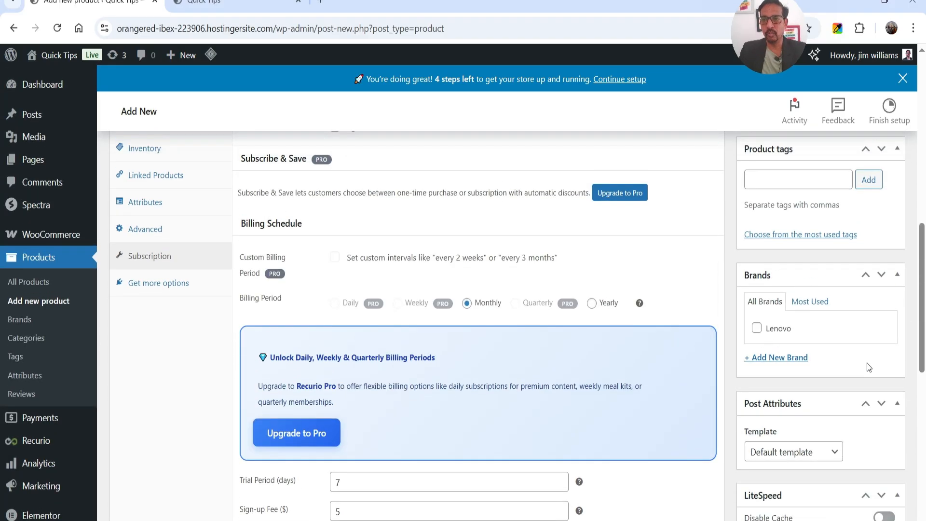
pyautogui.scroll(4, 866, 364)
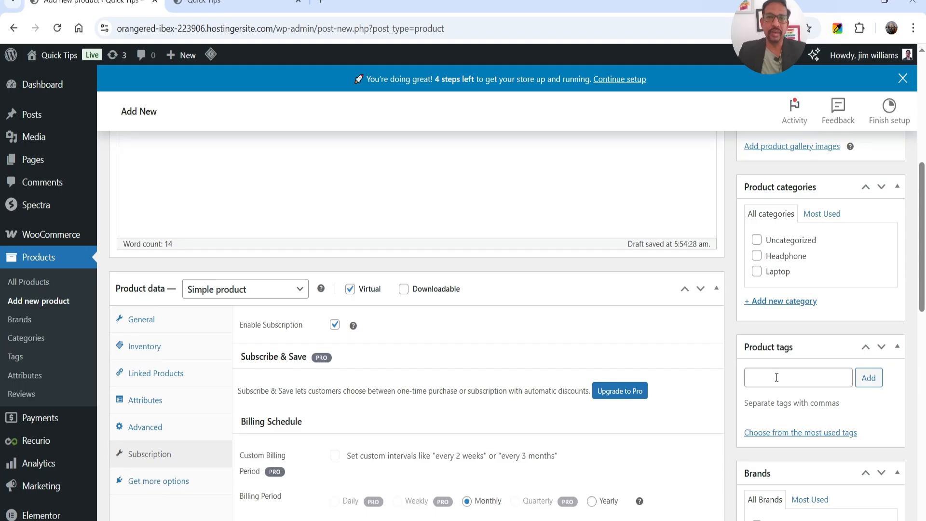
pyautogui.click(773, 303)
pyautogui.write('Subs')
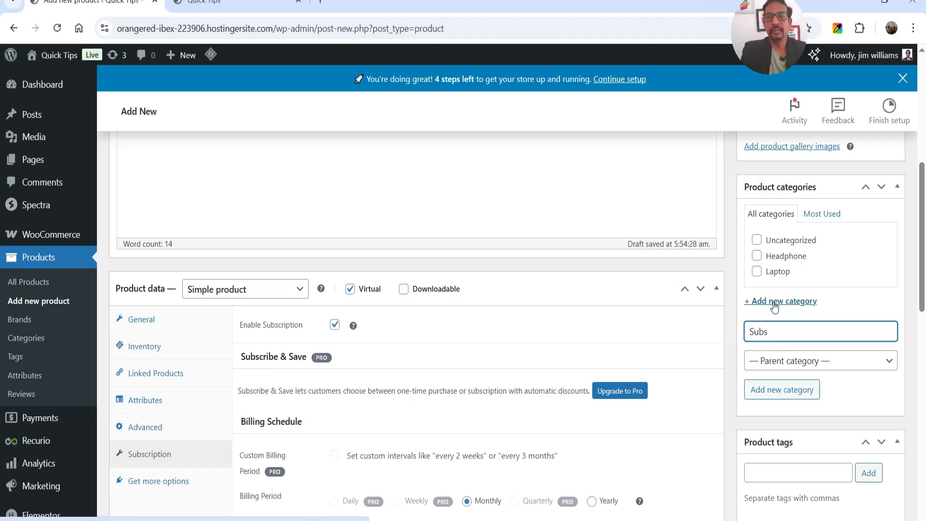
pyautogui.write('c')
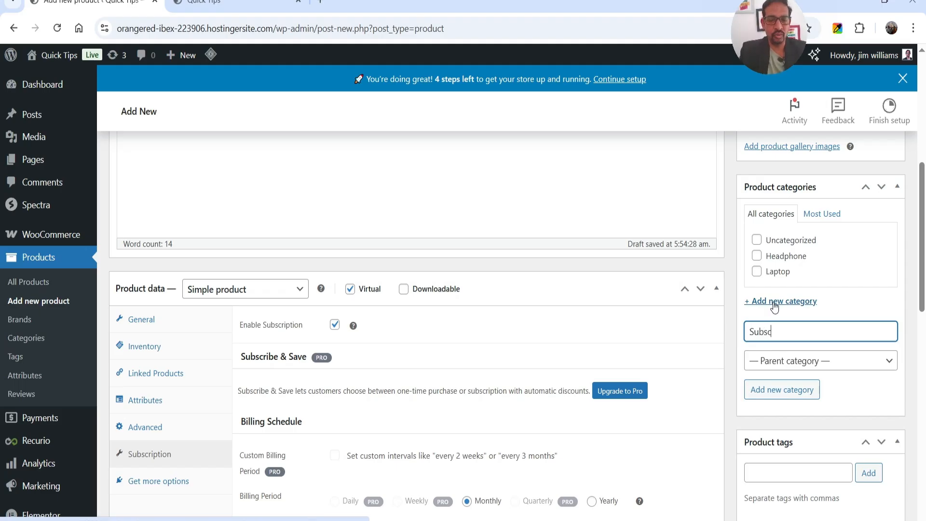
pyautogui.write('ription')
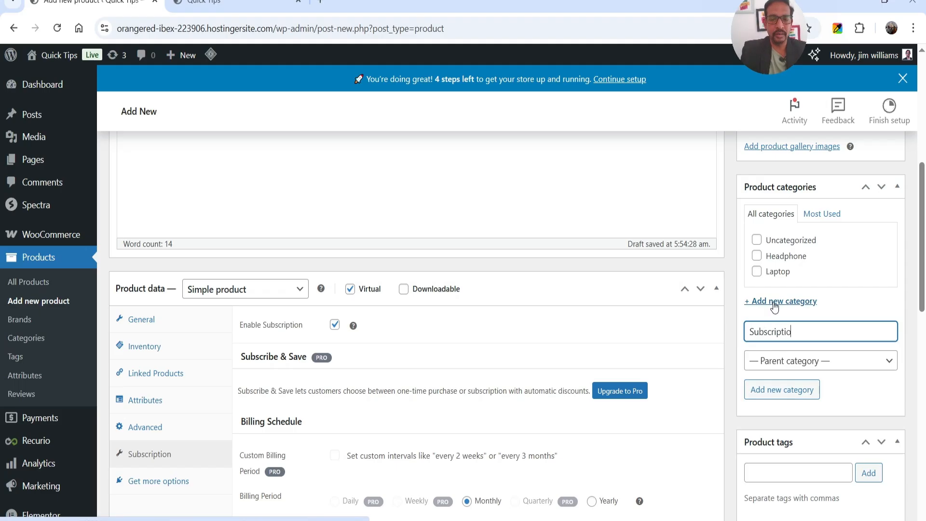
pyautogui.press('Return')
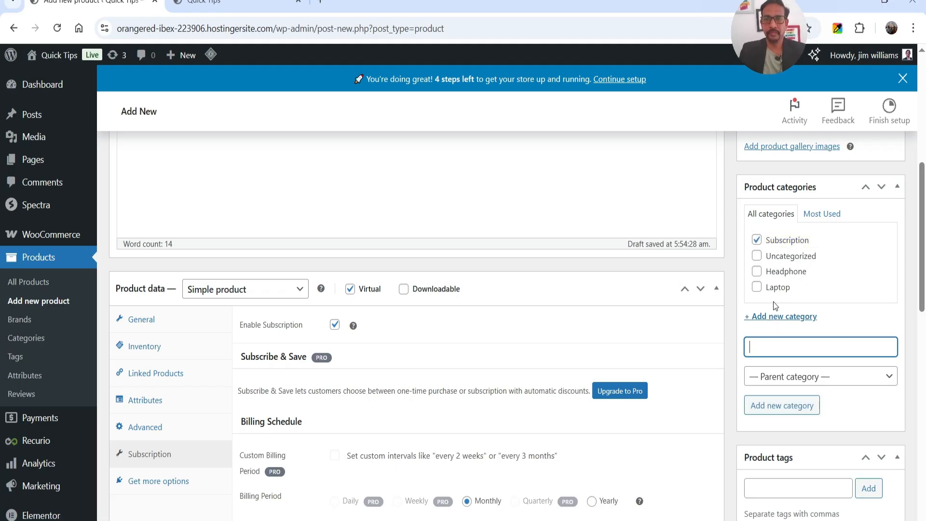
# Set the product image to the large smartphone mockup picture from the media library.
pyautogui.scroll(3, 774, 300)
pyautogui.click(776, 212)
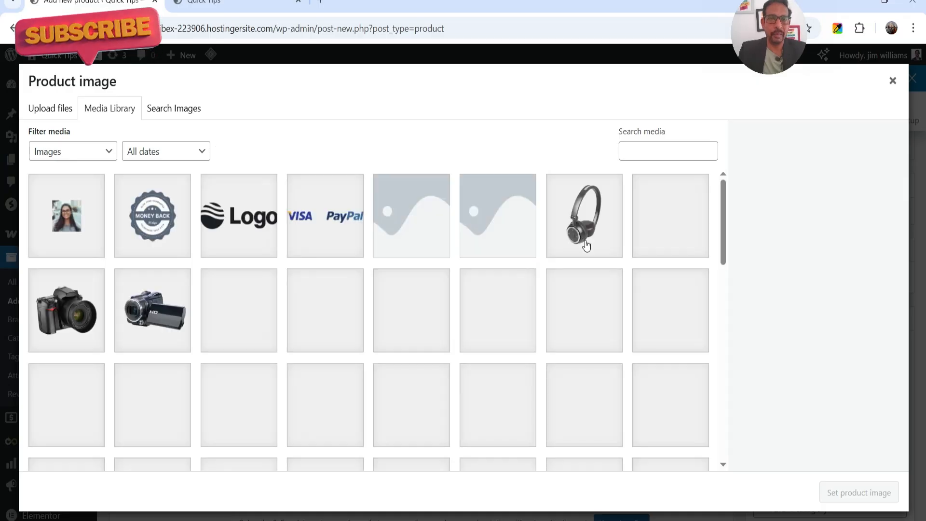
pyautogui.scroll(-2, 487, 239)
pyautogui.scroll(-4, 479, 249)
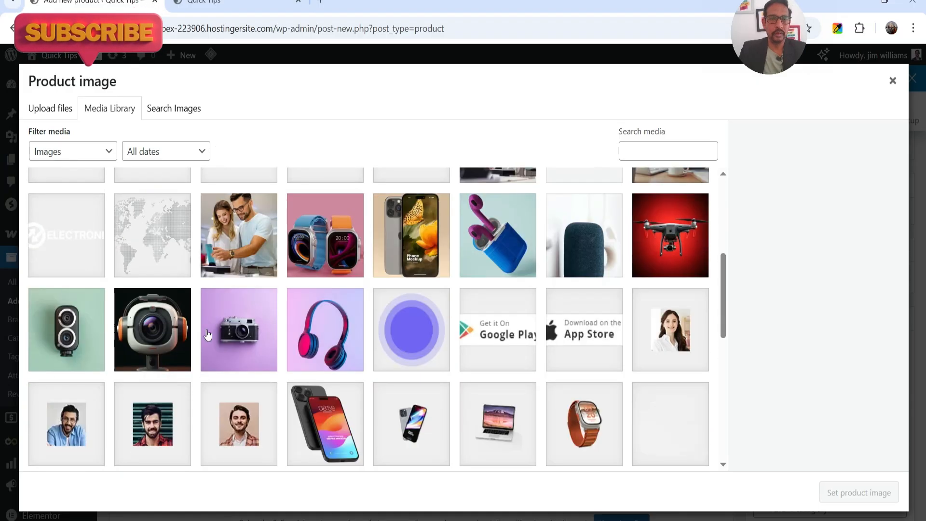
pyautogui.scroll(-2, 481, 271)
pyautogui.scroll(-2, 480, 271)
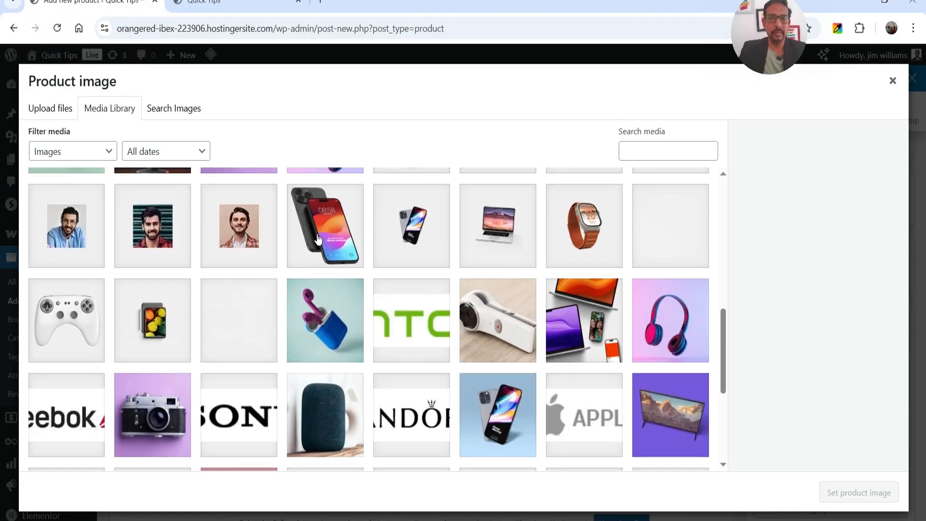
pyautogui.click(316, 241)
pyautogui.click(854, 492)
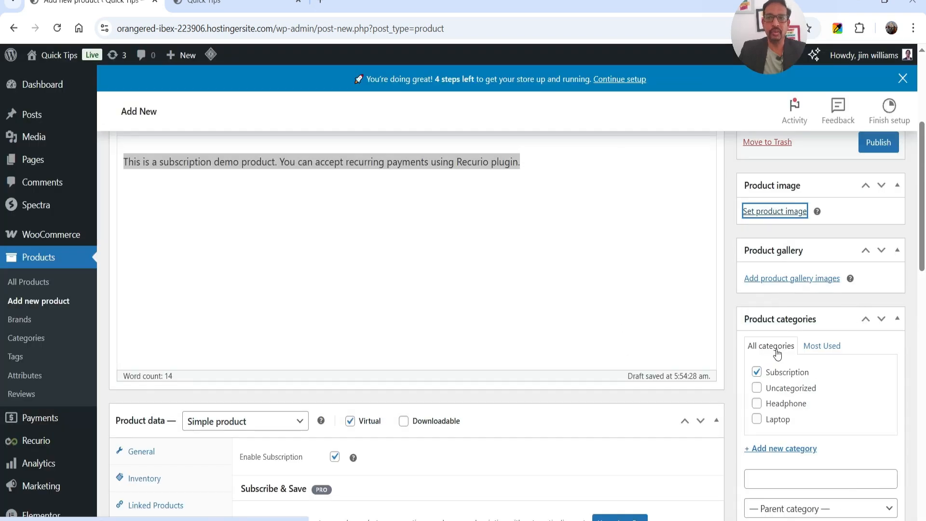
# Publish the Mobile Subscription product and open its permalink in a new tab.
pyautogui.scroll(3, 775, 349)
pyautogui.click(884, 277)
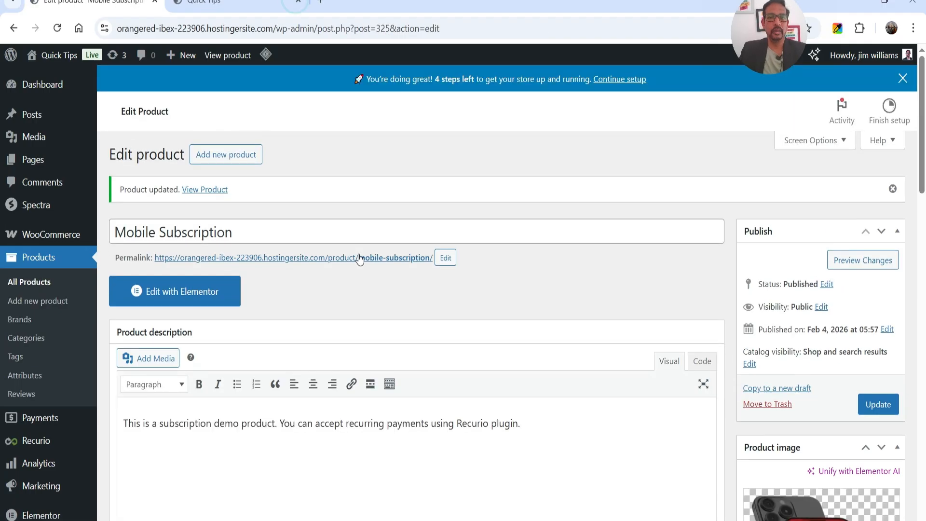
pyautogui.rightClick(359, 259)
pyautogui.click(405, 273)
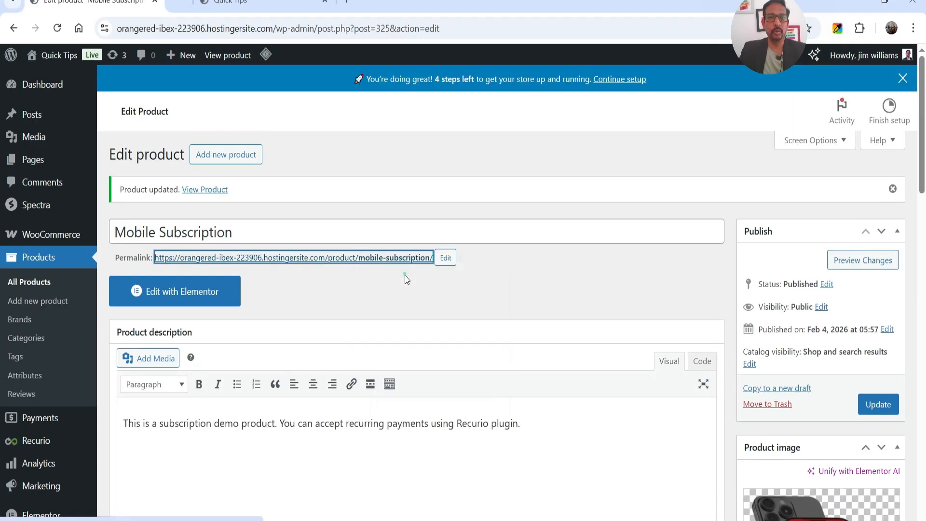
pyautogui.click(243, 5)
# Examine the price terms, category and description on the Mobile Subscription product page.
pyautogui.scroll(-3, 540, 145)
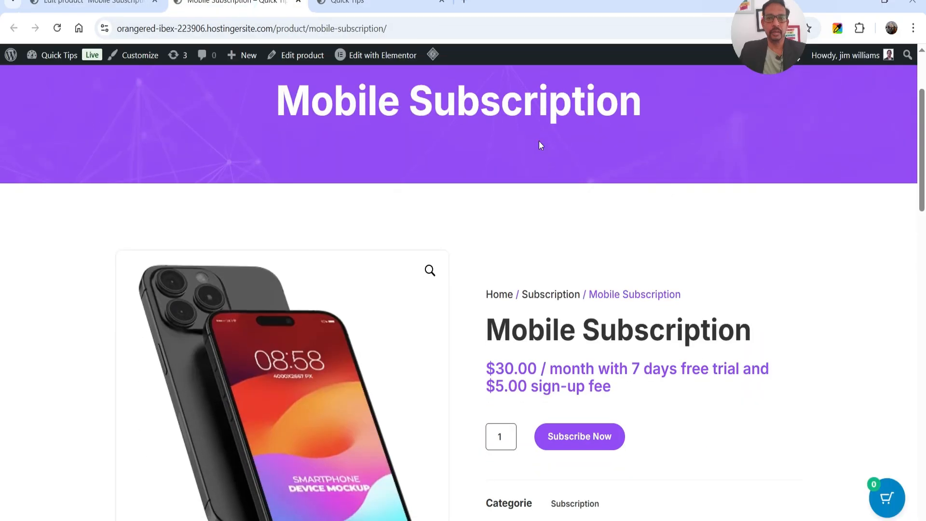
pyautogui.scroll(-3, 637, 141)
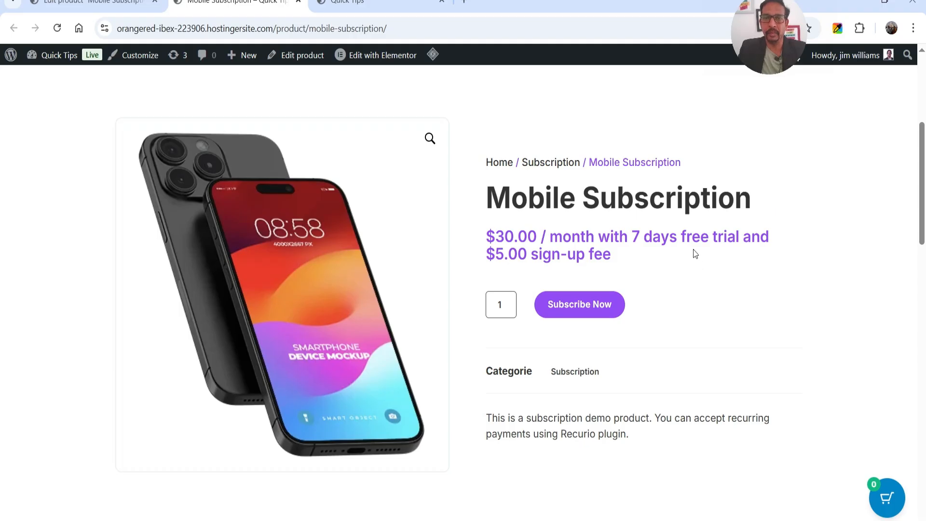
pyautogui.scroll(-3, 693, 250)
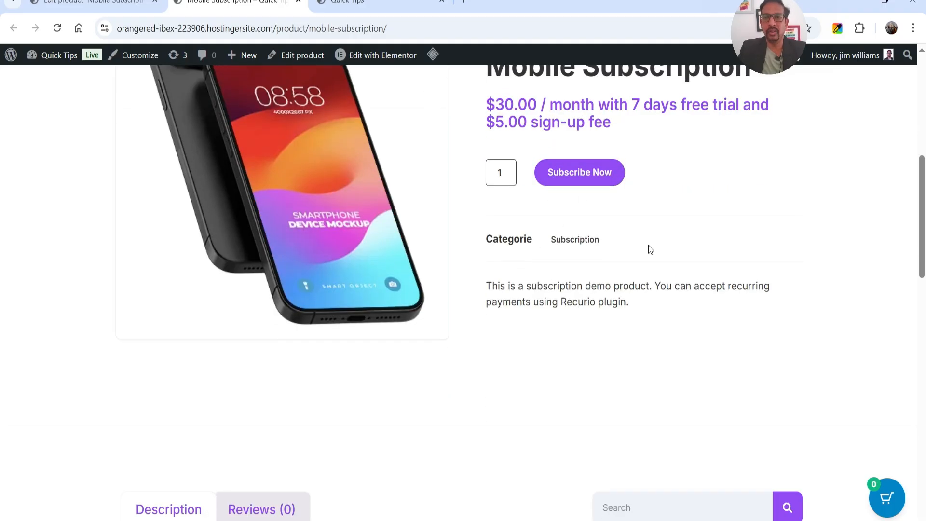
pyautogui.scroll(-2, 599, 229)
pyautogui.scroll(-4, 549, 235)
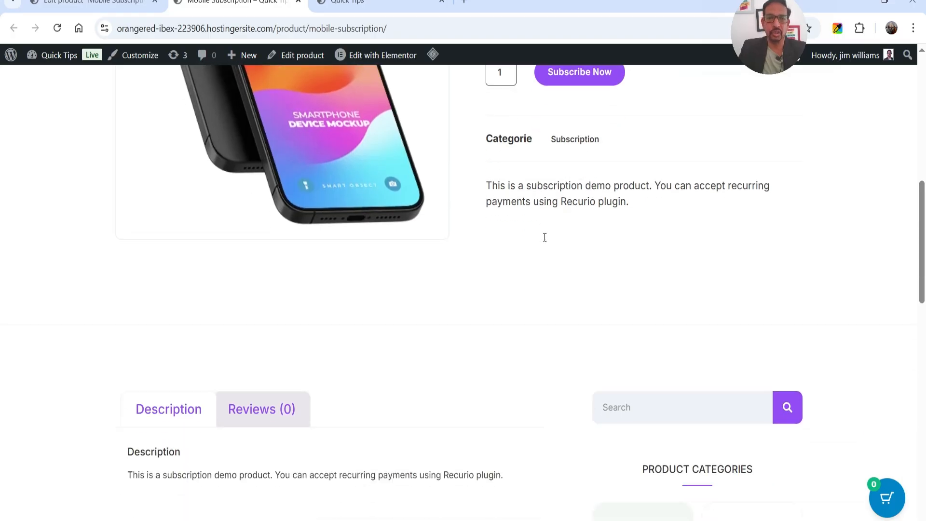
pyautogui.tripleClick(237, 311)
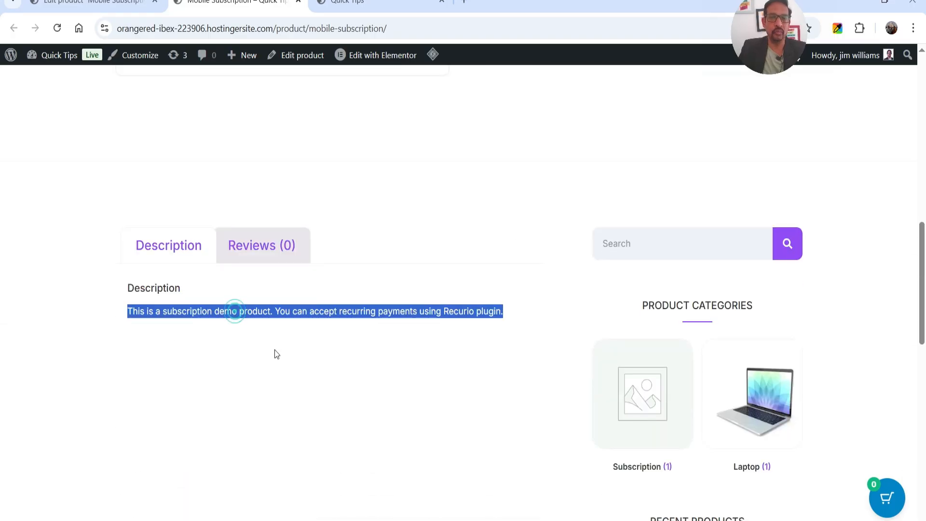
pyautogui.scroll(6, 318, 352)
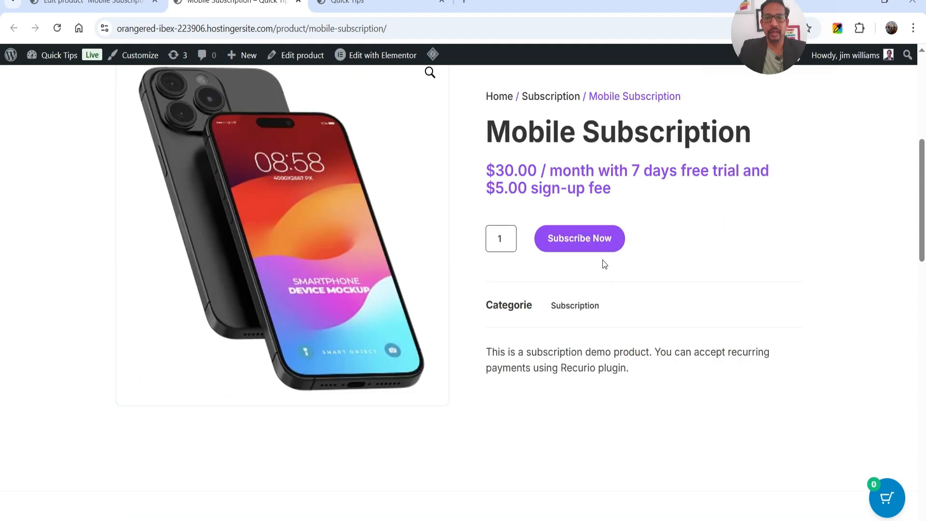
# Subscribe to the Mobile Subscription product and proceed from the cart to the checkout page.
pyautogui.click(597, 243)
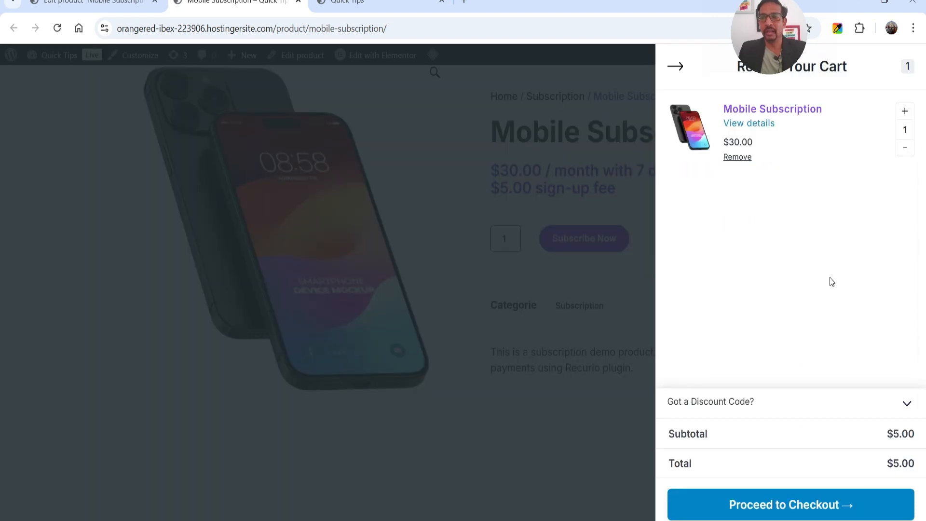
pyautogui.click(788, 511)
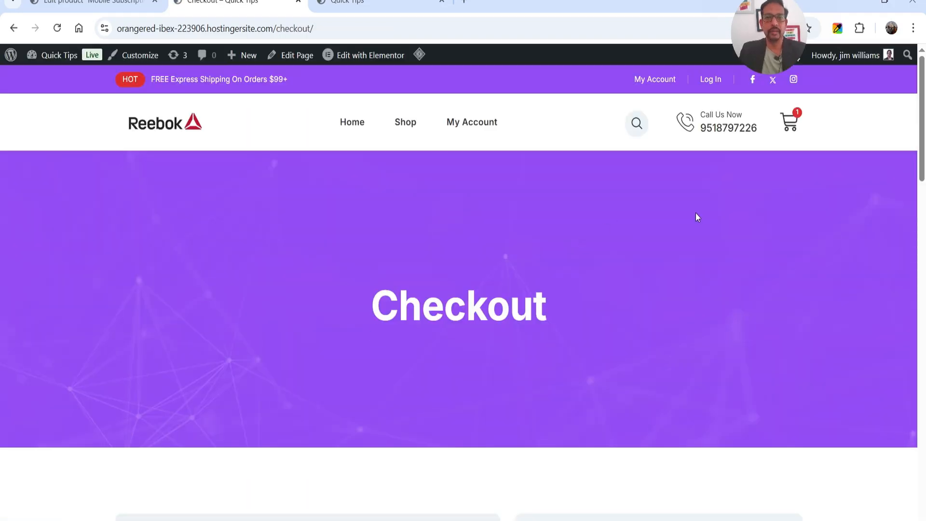
pyautogui.scroll(-4, 718, 214)
pyautogui.scroll(-5, 720, 214)
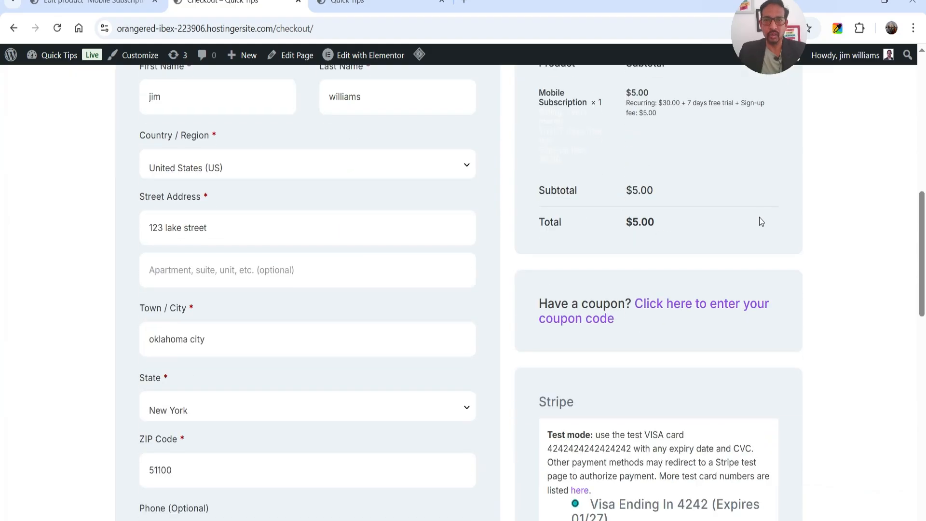
# Review the checkout order summary for the recurring price, free trial and sign-up fee, along with the payment section.
pyautogui.scroll(1, 758, 216)
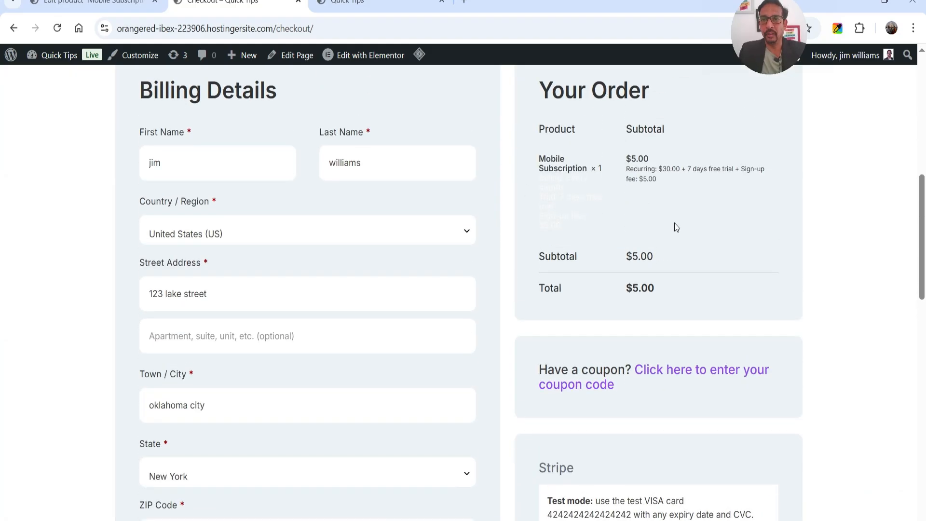
pyautogui.moveTo(687, 165); pyautogui.dragTo(731, 168)
pyautogui.click(728, 197)
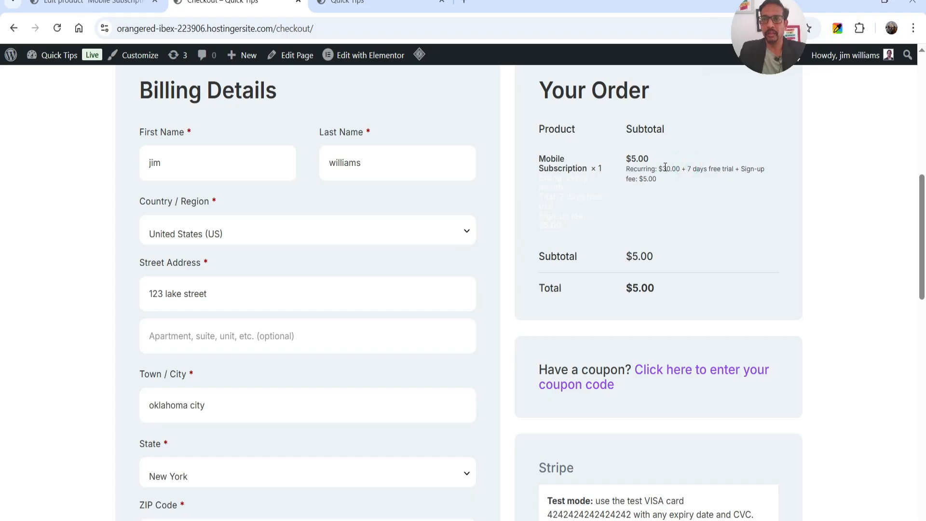
pyautogui.scroll(-2, 706, 235)
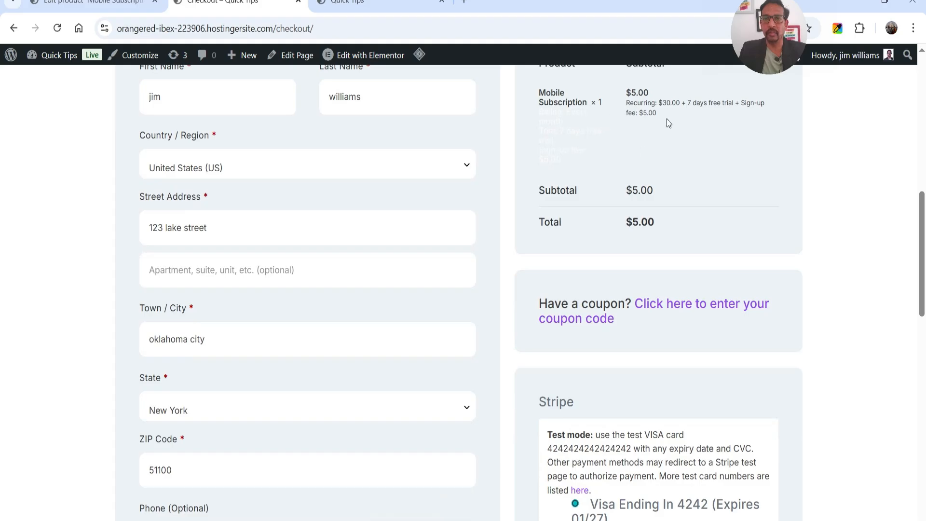
pyautogui.scroll(-3, 710, 155)
pyautogui.scroll(3, 713, 158)
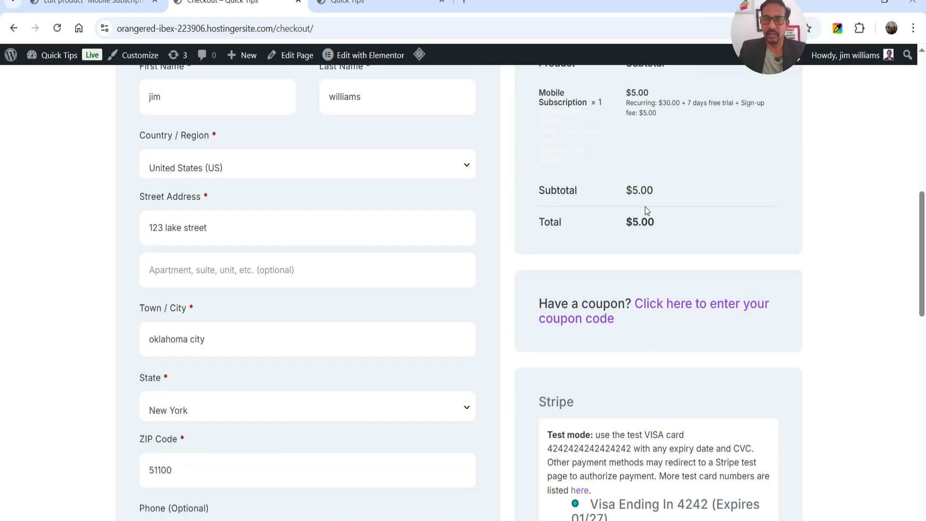
pyautogui.scroll(-5, 644, 206)
pyautogui.scroll(8, 660, 239)
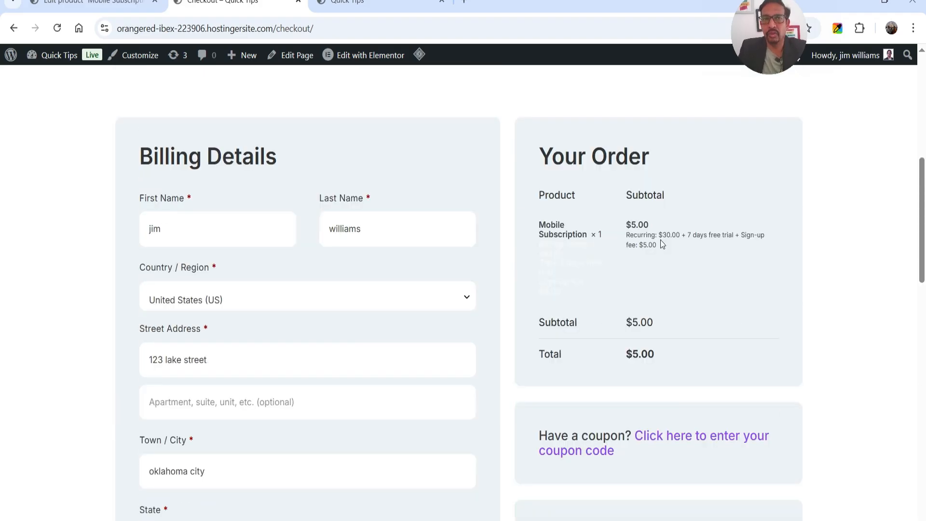
# In the Mobile Subscription product's subscription settings, set the free trial and the sign-up fee to 0 and update the product.
pyautogui.click(77, 6)
pyautogui.scroll(-3, 366, 236)
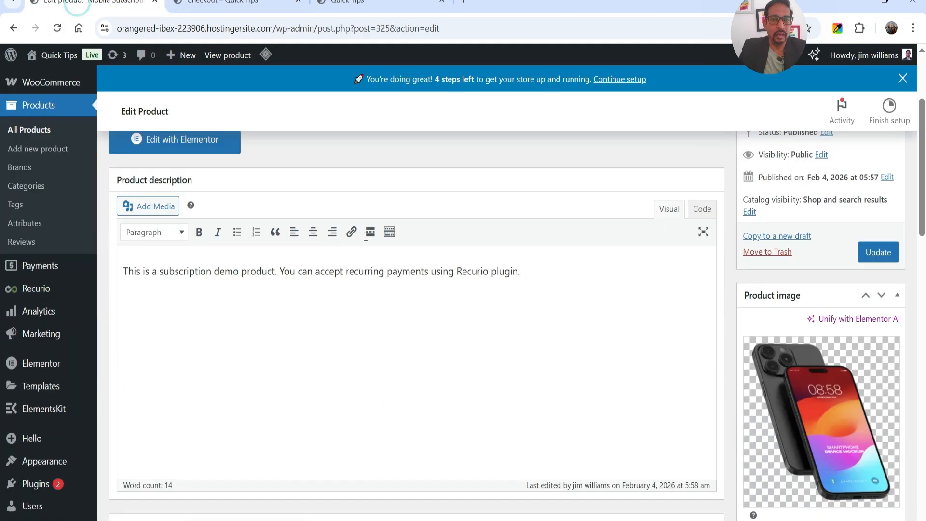
pyautogui.scroll(-8, 365, 236)
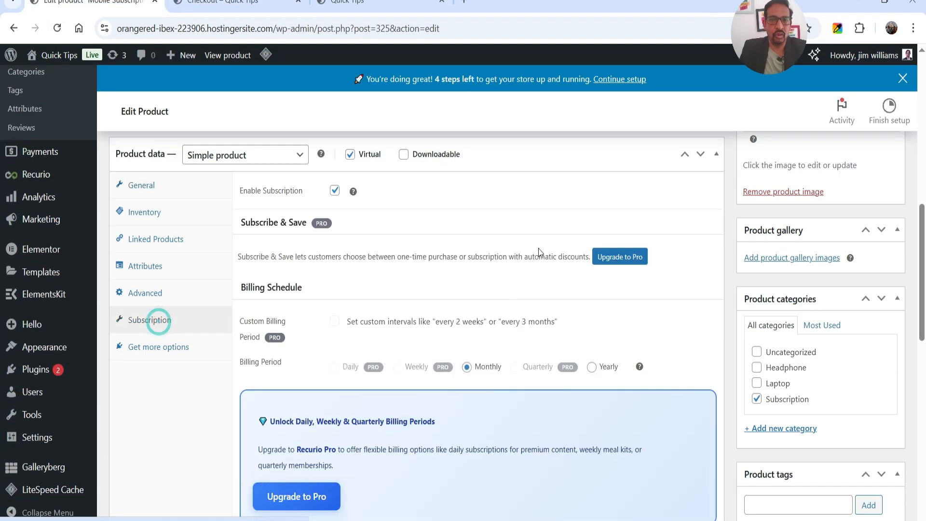
pyautogui.scroll(-7, 527, 236)
pyautogui.scroll(1, 439, 237)
pyautogui.doubleClick(358, 216)
pyautogui.press('BackSpace')
pyautogui.write('0')
pyautogui.doubleClick(353, 244)
pyautogui.write('0')
pyautogui.scroll(5, 923, 266)
pyautogui.scroll(4, 924, 265)
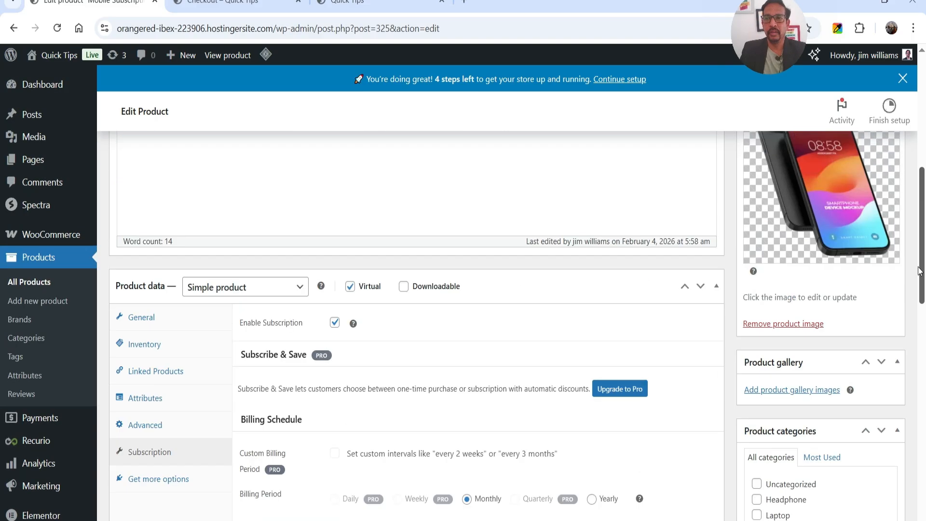
pyautogui.scroll(5, 887, 290)
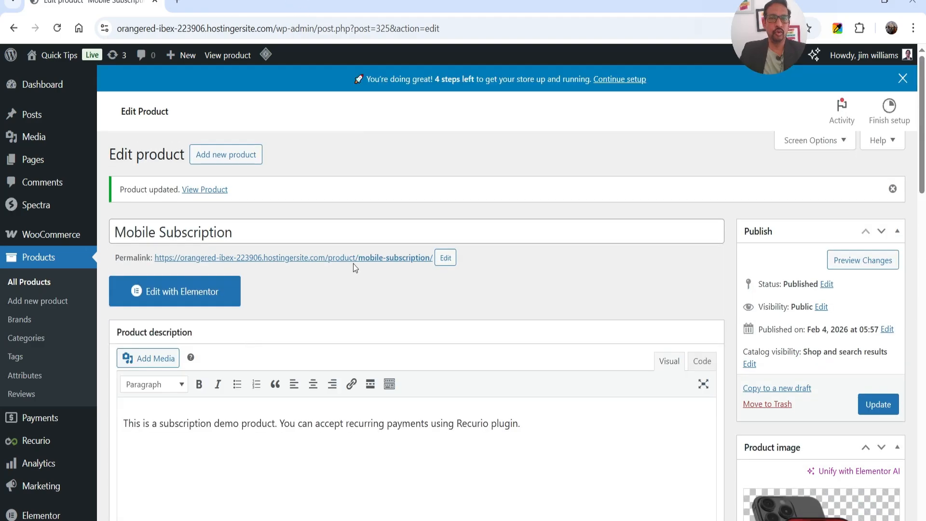
# Open the updated product's storefront page in a new tab and check its price terms.
pyautogui.rightClick(357, 259)
pyautogui.click(389, 279)
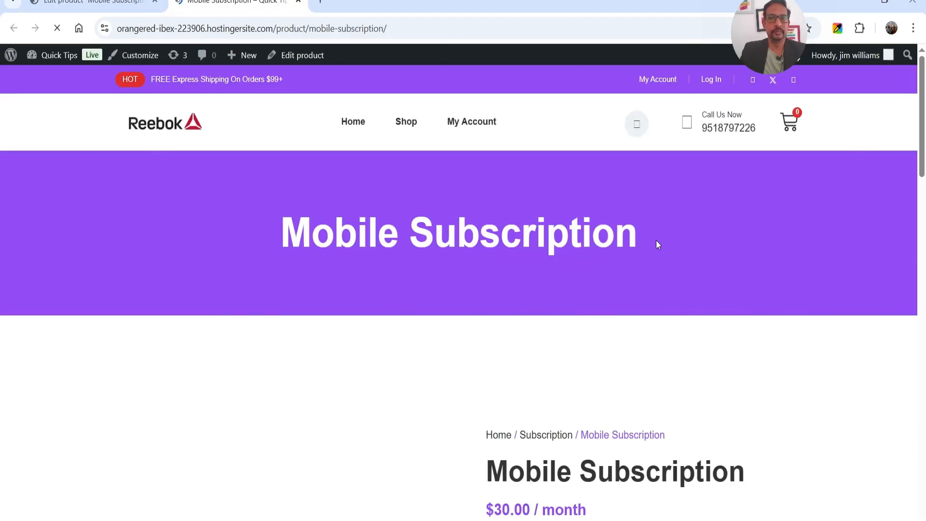
pyautogui.scroll(-4, 661, 302)
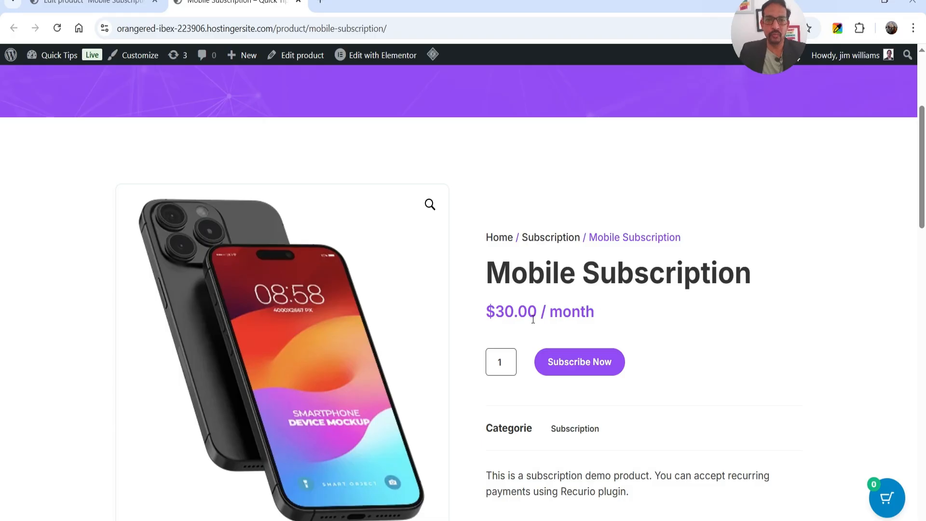
# Add one Mobile Subscription without trial or sign-up fee to the cart and proceed to checkout.
pyautogui.click(599, 376)
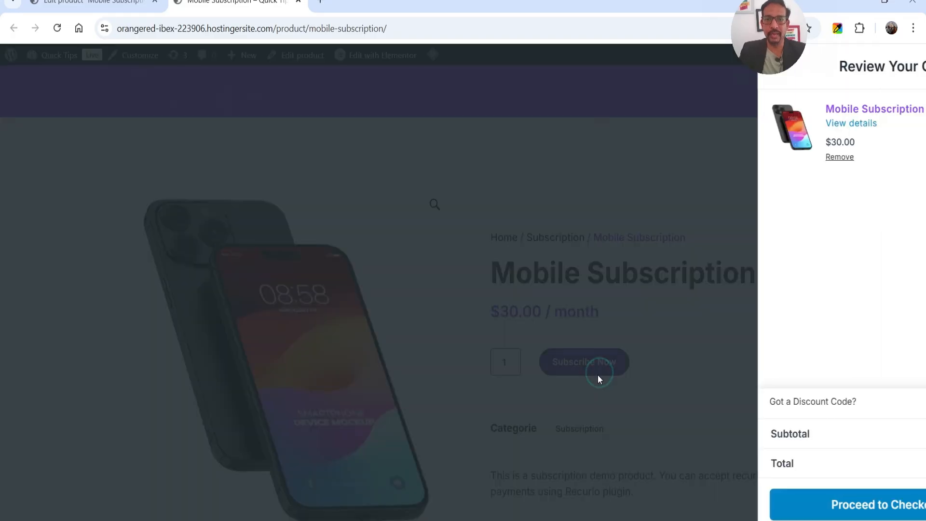
pyautogui.click(796, 504)
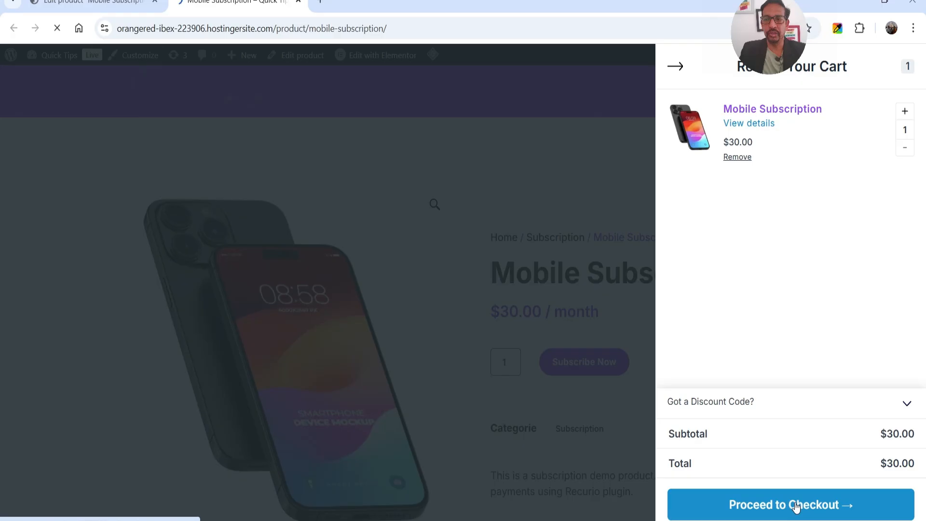
pyautogui.scroll(-8, 490, 324)
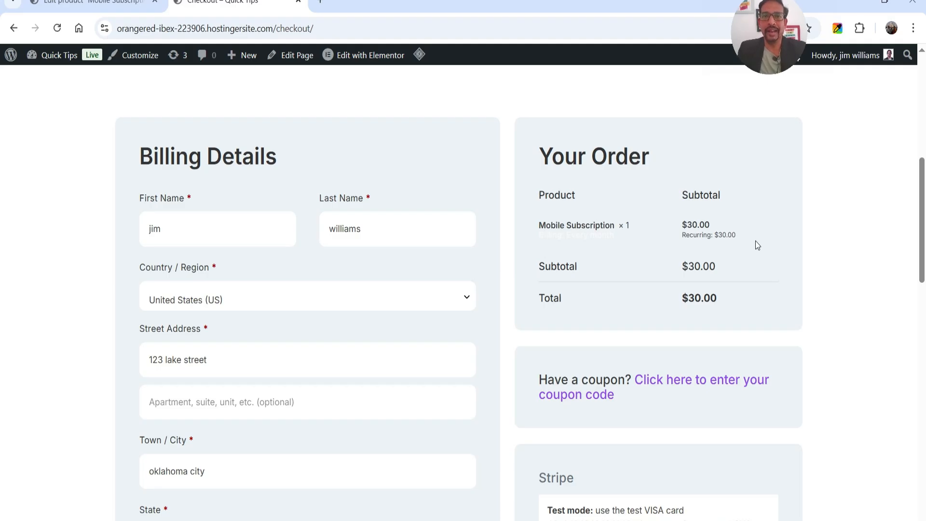
# Check the billing details and order summary, and place the order with the saved Visa test card through Stripe.
pyautogui.scroll(3, 214, 242)
pyautogui.scroll(-3, 222, 203)
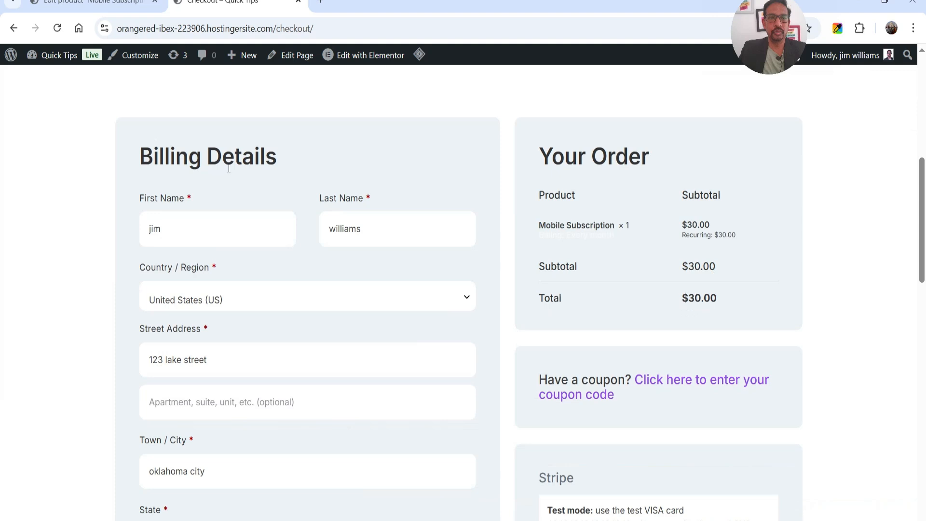
pyautogui.scroll(-5, 746, 213)
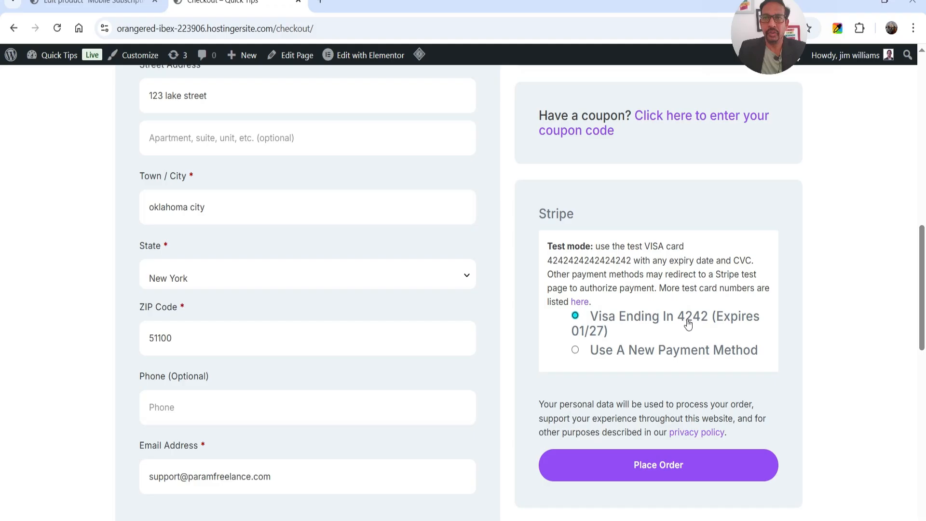
pyautogui.click(644, 464)
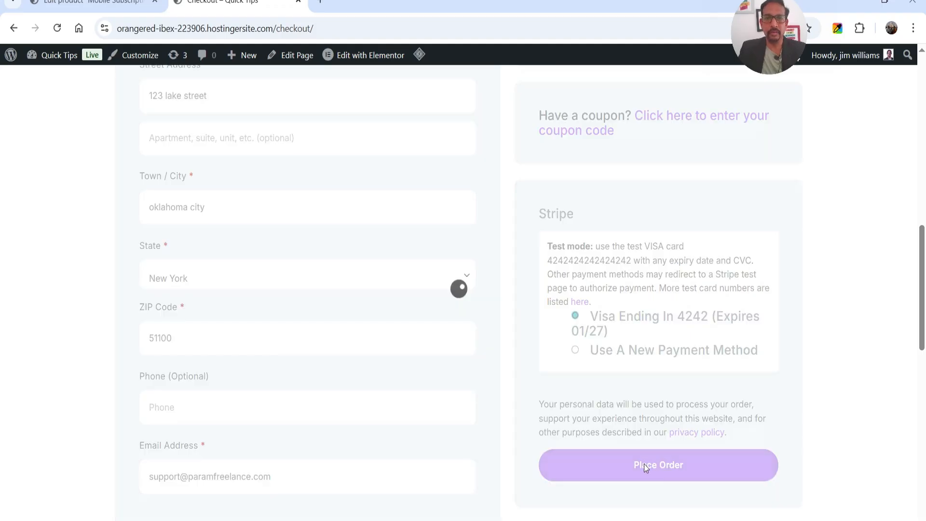
# Review the order confirmation's product, total, payment method and billing address.
pyautogui.scroll(-6, 732, 249)
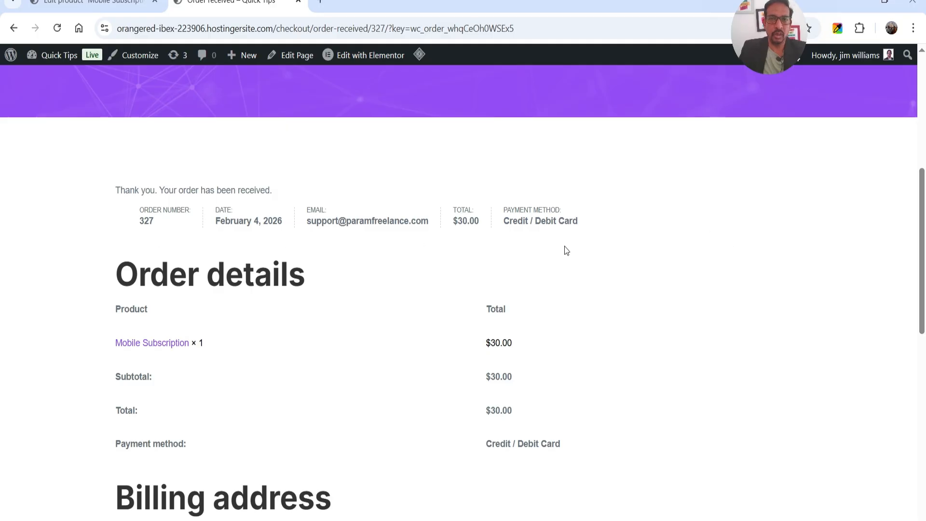
pyautogui.scroll(-3, 644, 236)
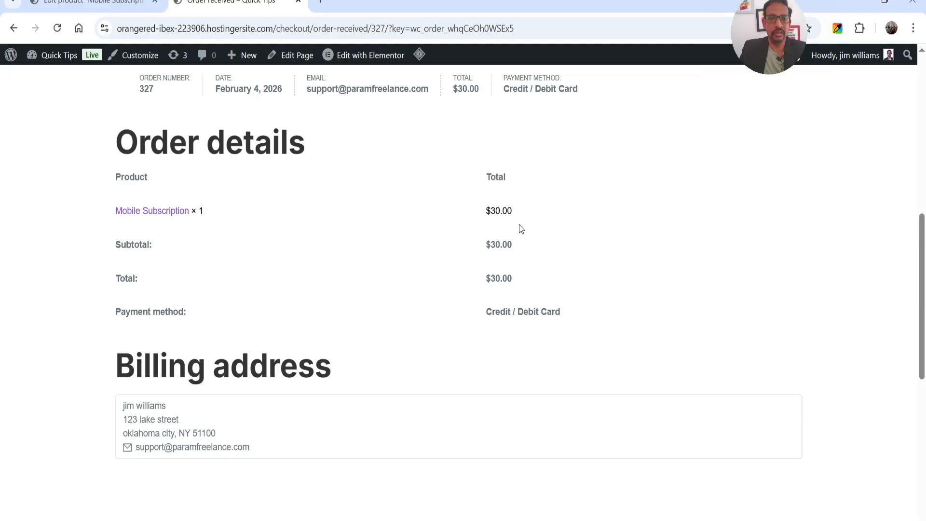
pyautogui.scroll(-3, 519, 228)
pyautogui.moveTo(574, 184); pyautogui.dragTo(485, 186)
pyautogui.click(505, 222)
pyautogui.scroll(3, 215, 327)
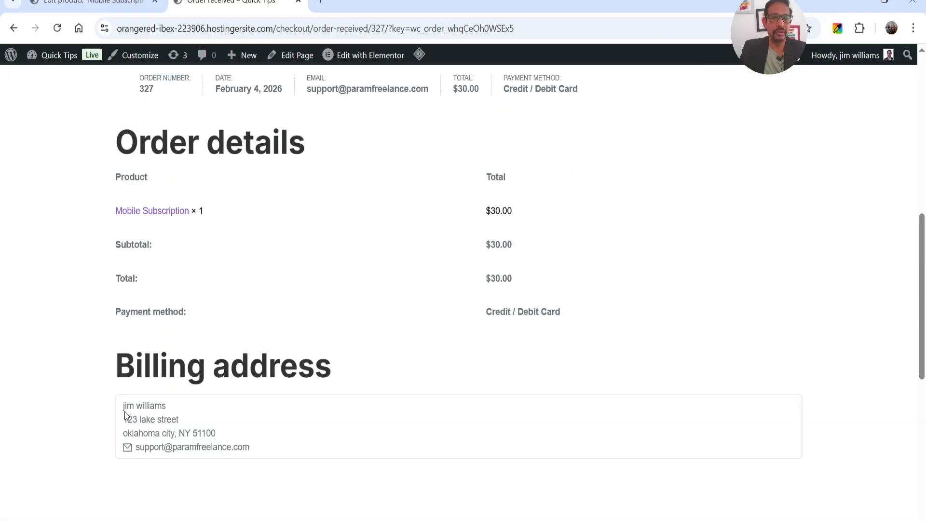
# Open the customer's My Account page on the storefront and check the placed order in the orders list.
pyautogui.scroll(9, 479, 341)
pyautogui.click(477, 124)
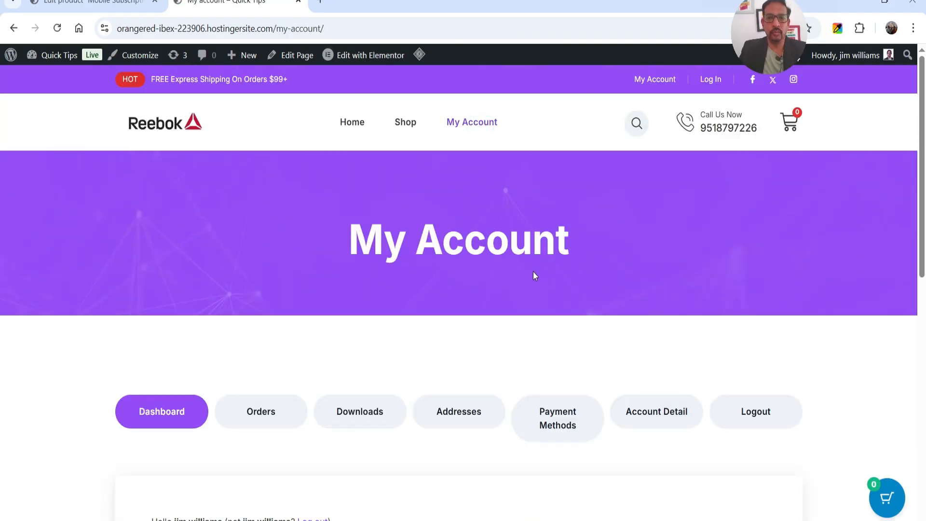
pyautogui.scroll(-3, 536, 280)
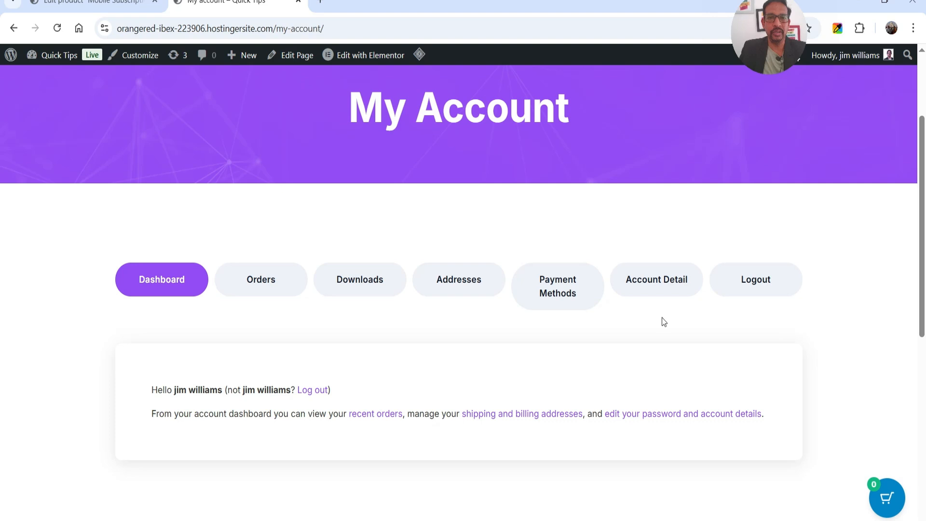
pyautogui.click(249, 289)
pyautogui.scroll(-5, 54, 297)
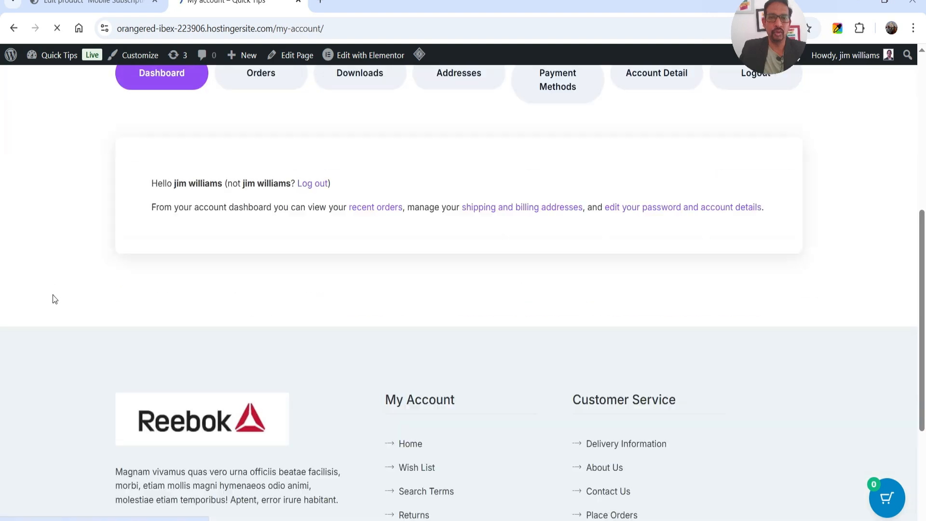
pyautogui.scroll(-4, 501, 283)
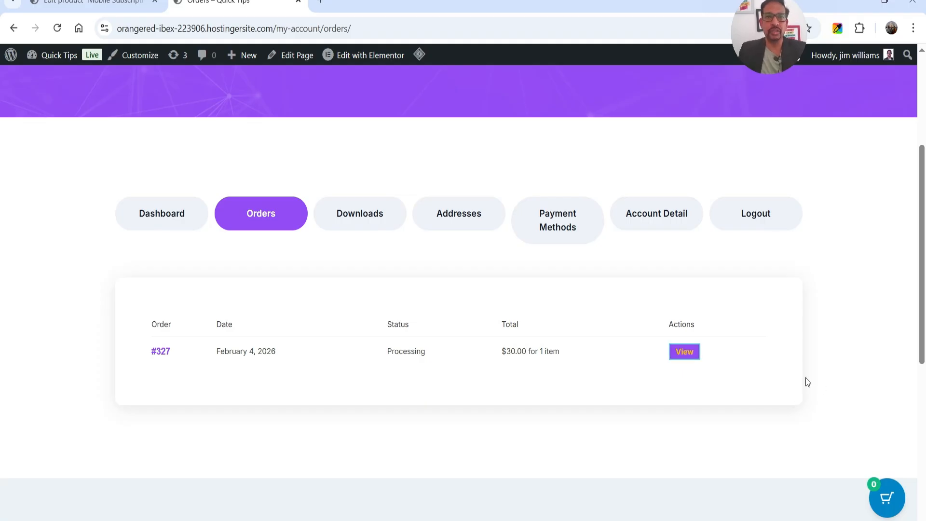
# From the site's admin pages list, open the Subscription Portal page for editing with Elementor in a new tab.
pyautogui.click(85, 5)
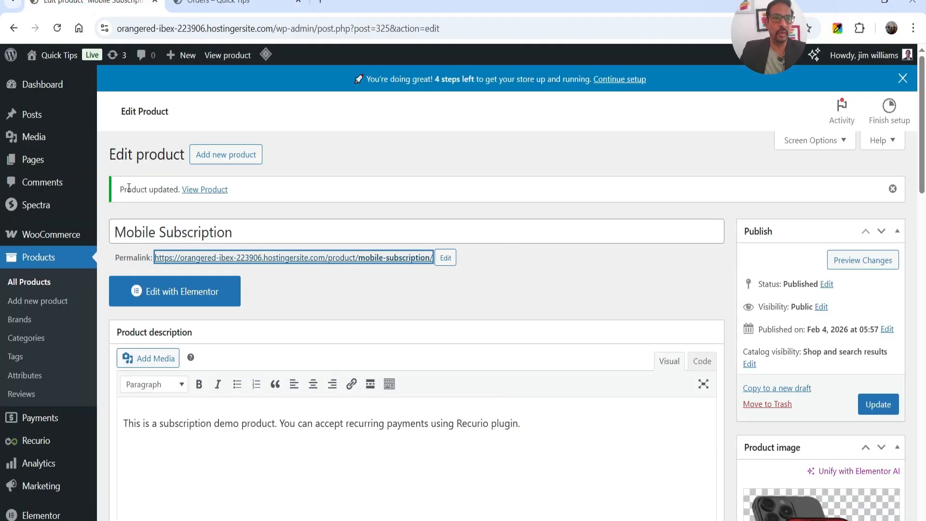
pyautogui.click(33, 161)
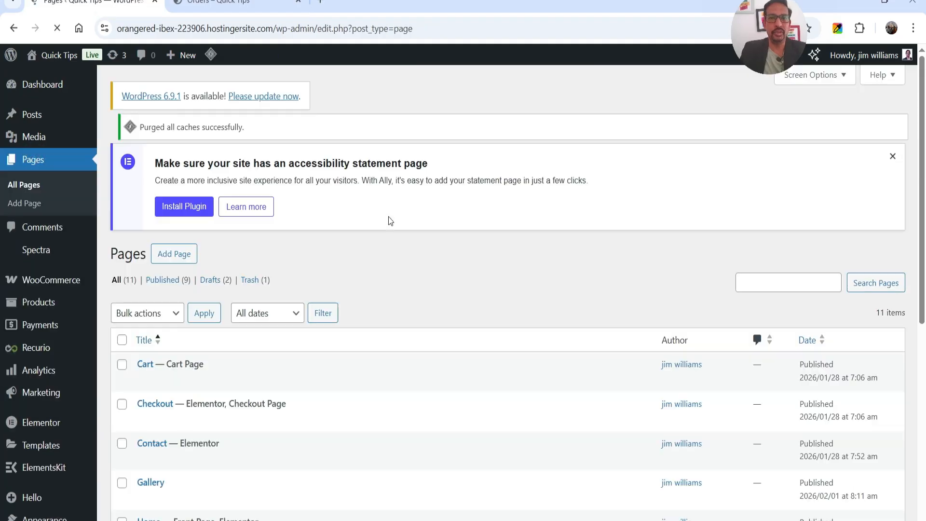
pyautogui.scroll(-7, 406, 220)
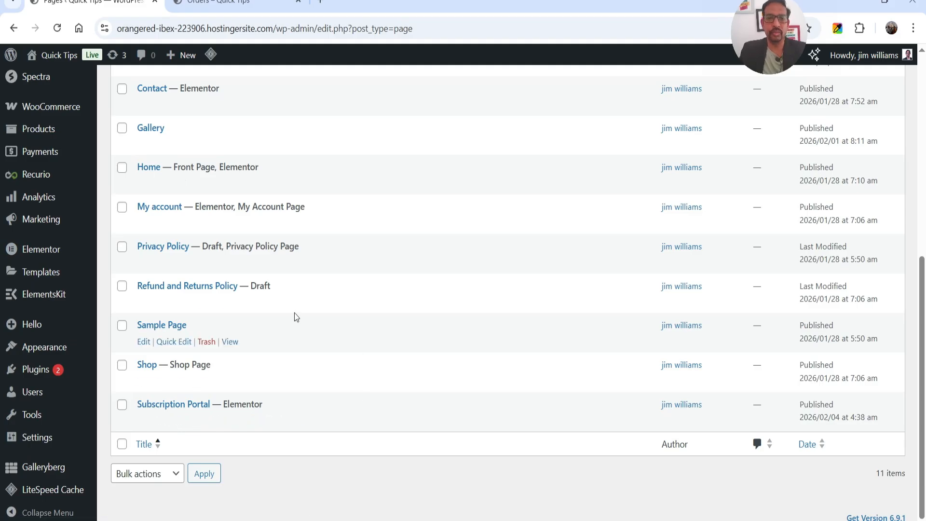
pyautogui.rightClick(269, 422)
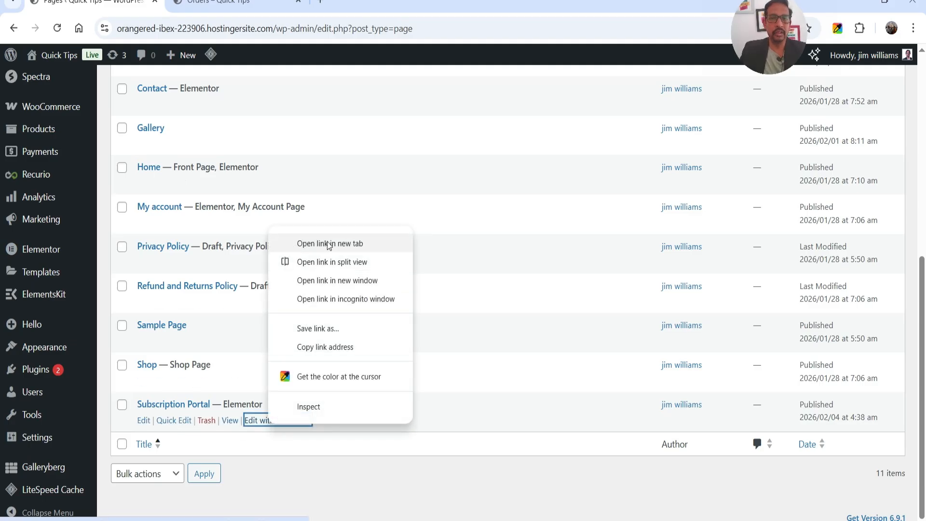
pyautogui.click(329, 244)
pyautogui.click(379, 7)
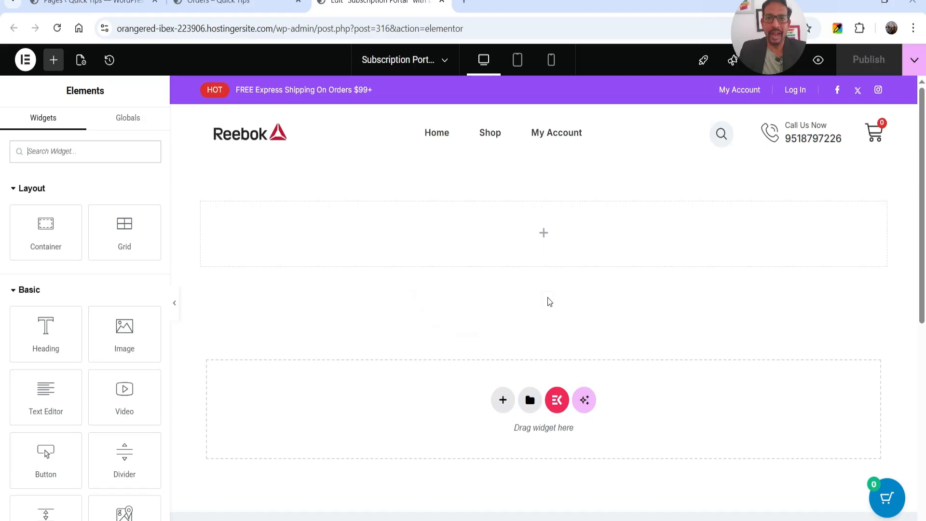
# Copy the [recurio_customer_portal] shortcode from the Portal Location setting in Recurio's general settings.
pyautogui.click(97, 4)
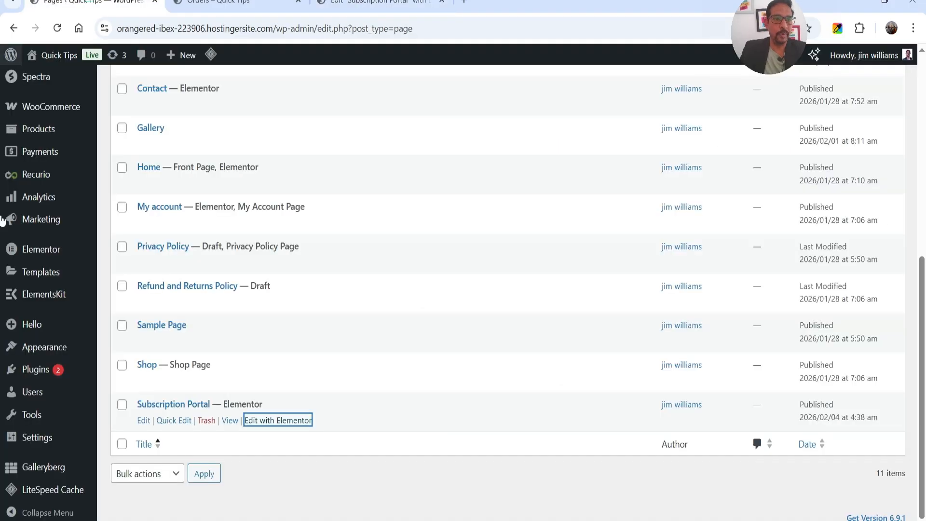
pyautogui.moveTo(26, 174)
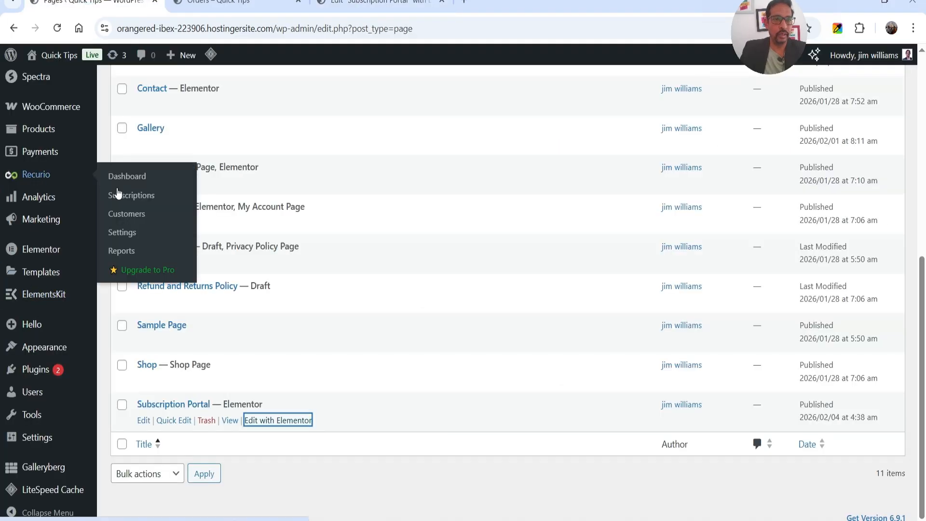
pyautogui.click(122, 232)
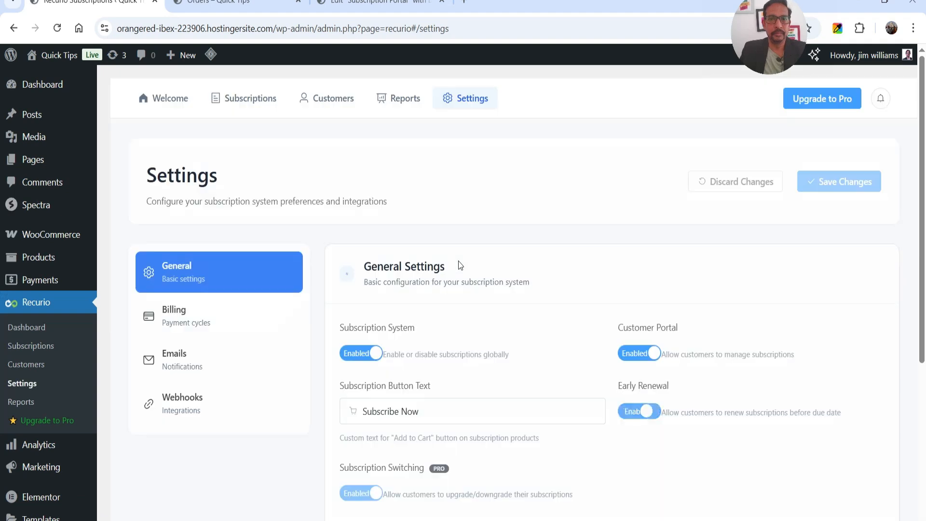
pyautogui.scroll(-5, 458, 262)
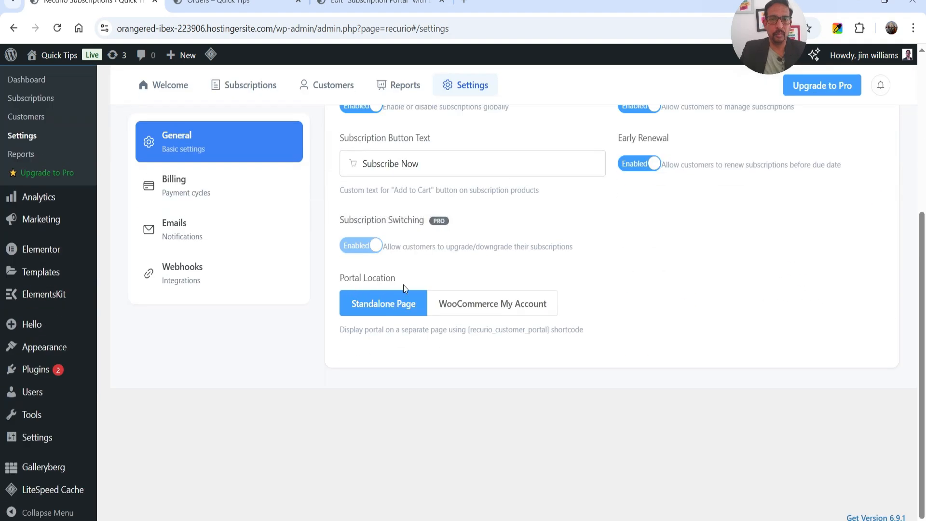
pyautogui.moveTo(549, 331); pyautogui.dragTo(469, 326)
pyautogui.hotkey('ctrl', 'c')
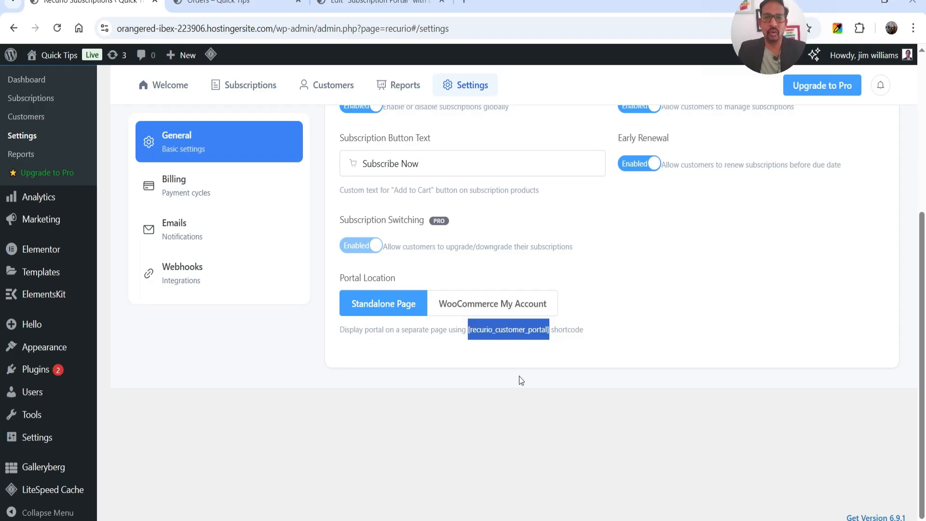
# Find the Shortcode widget and add it to the empty container of the Subscription Portal page in Elementor.
pyautogui.click(371, 4)
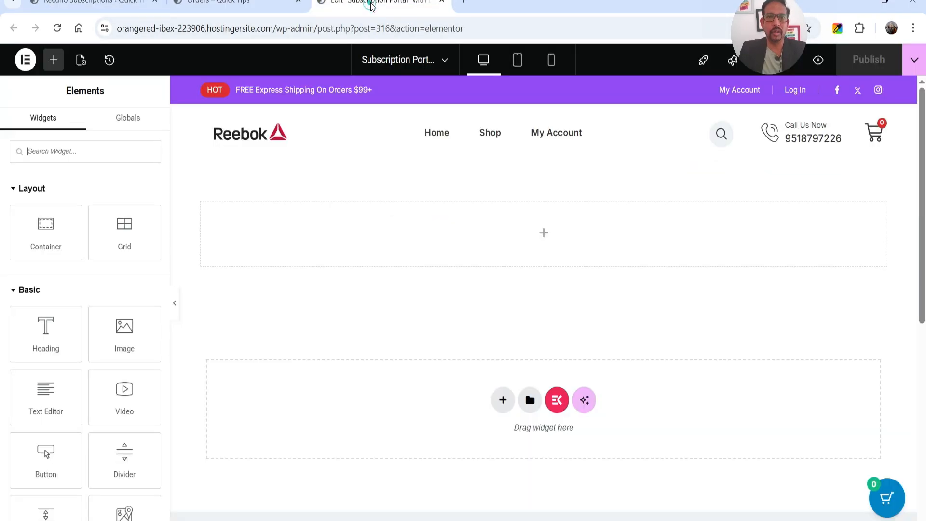
pyautogui.click(543, 235)
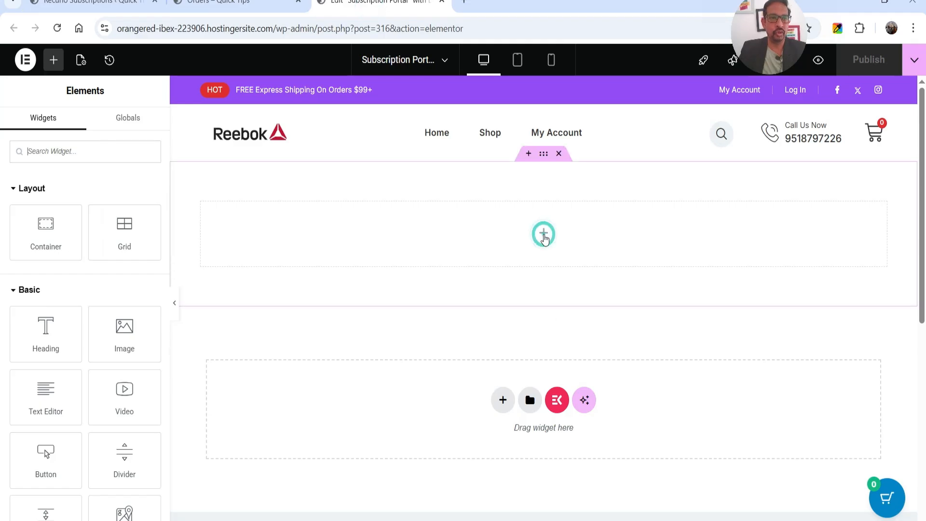
pyautogui.write('short')
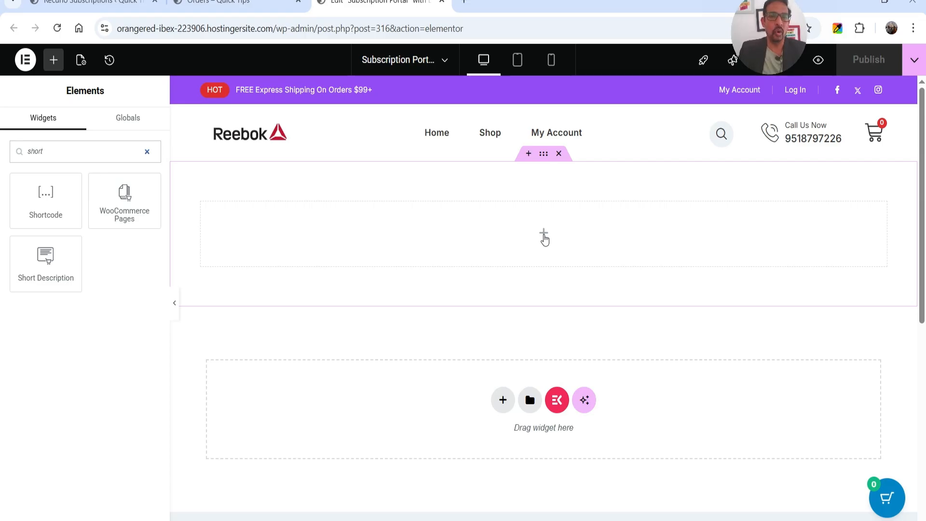
pyautogui.moveTo(44, 202); pyautogui.dragTo(462, 245)
# Enter [recurio_customer_portal] as the widget's shortcode and publish the Subscription Portal page.
pyautogui.click(53, 247)
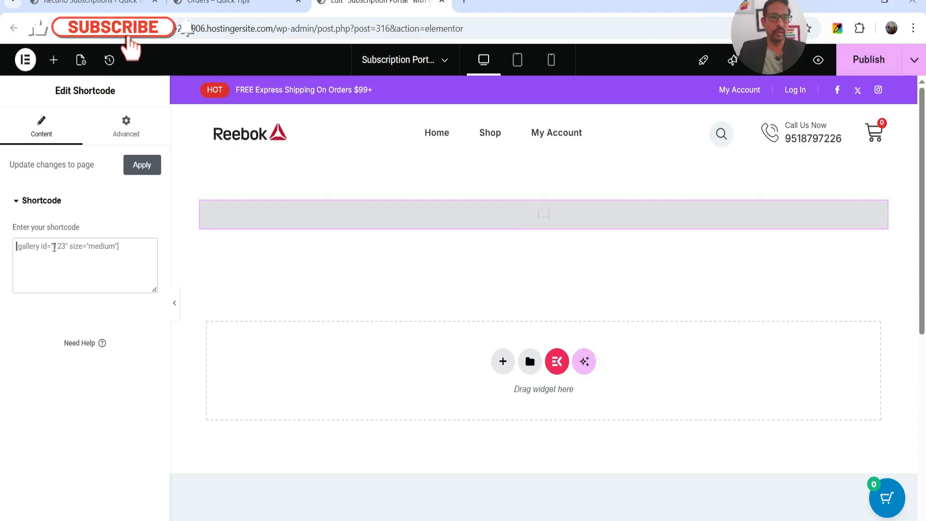
pyautogui.hotkey('ctrl', 'v')
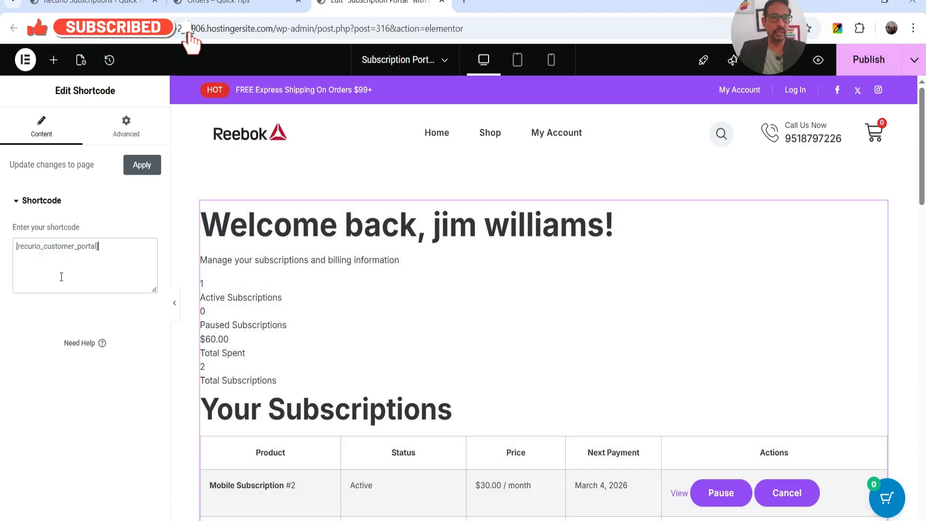
pyautogui.click(879, 67)
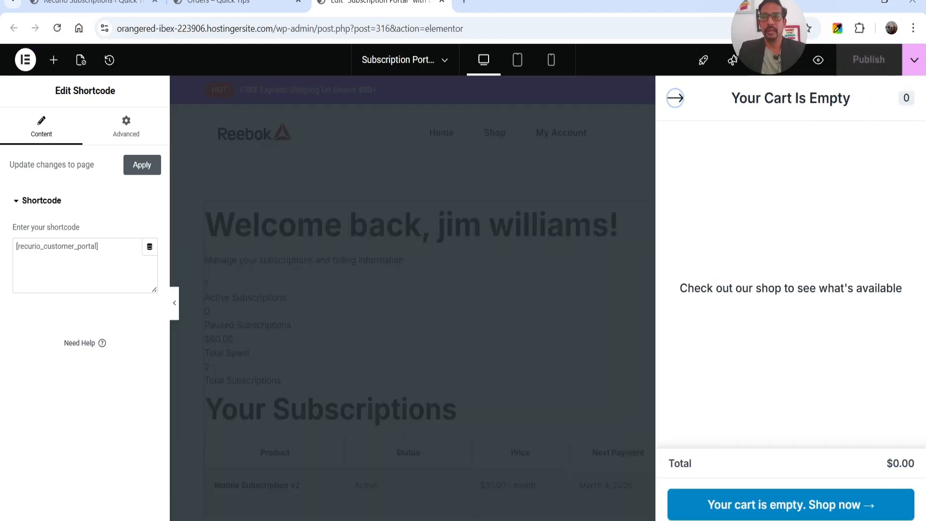
# View the published Subscription Portal page and review its subscription totals, statuses, prices, next payments and available actions.
pyautogui.click(915, 60)
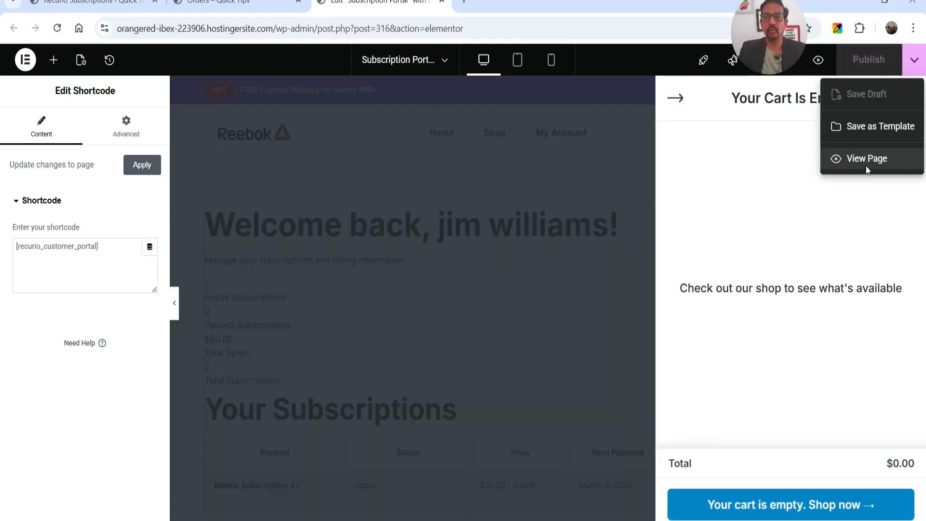
pyautogui.click(861, 159)
pyautogui.scroll(-3, 821, 262)
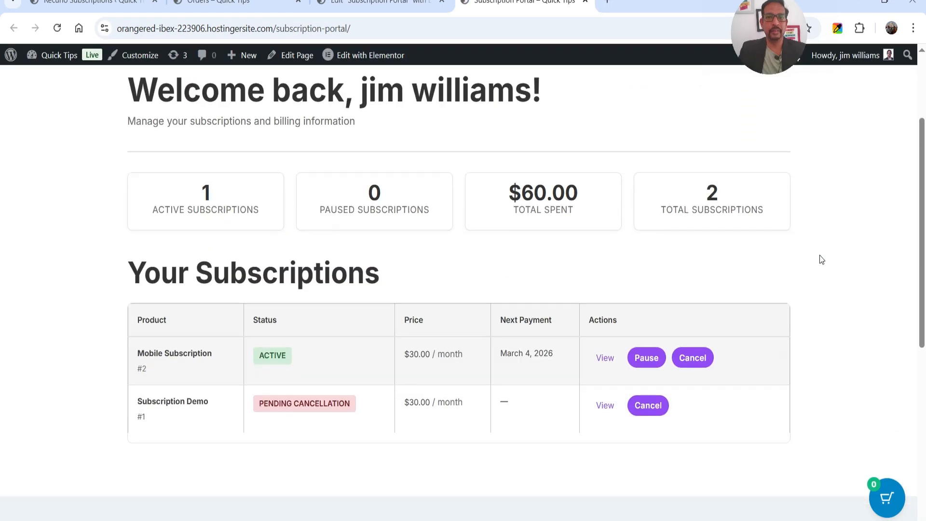
pyautogui.scroll(1, 821, 259)
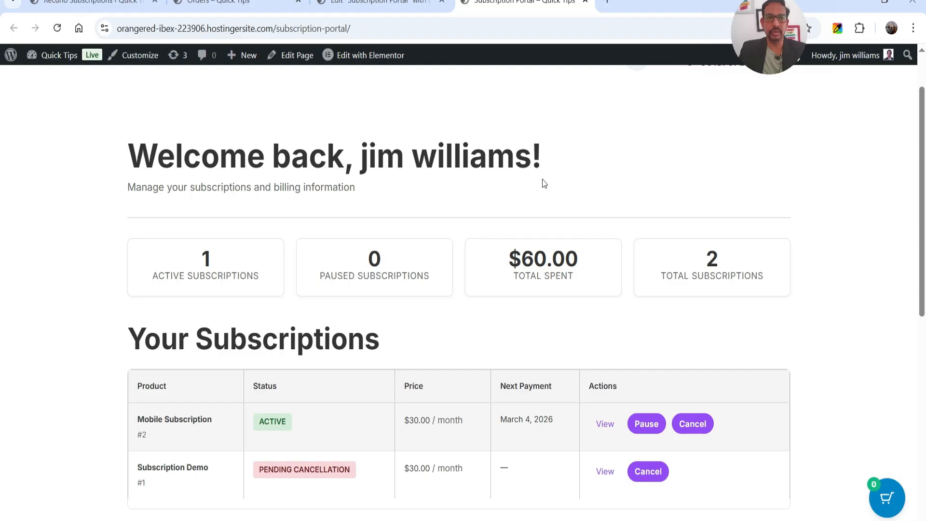
pyautogui.scroll(-1, 542, 179)
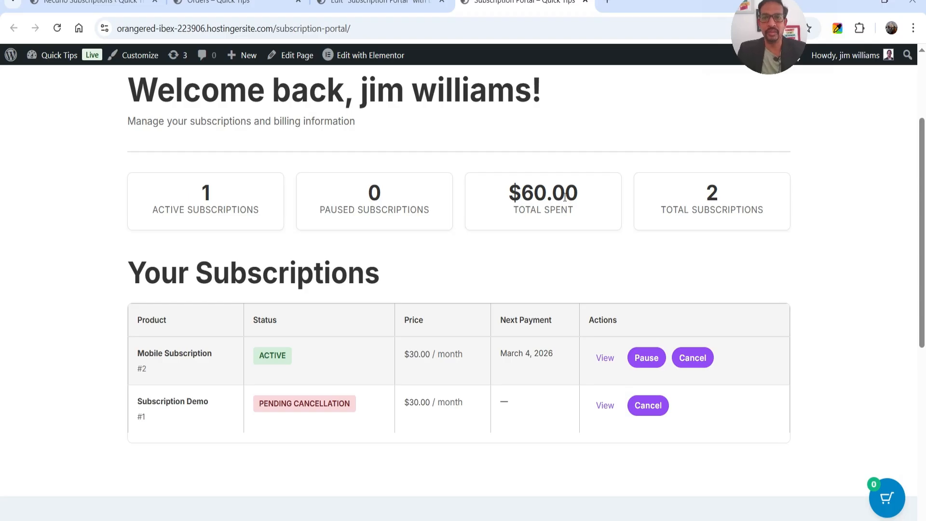
pyautogui.moveTo(703, 198); pyautogui.dragTo(724, 197)
pyautogui.click(704, 199)
pyautogui.scroll(-1, 827, 238)
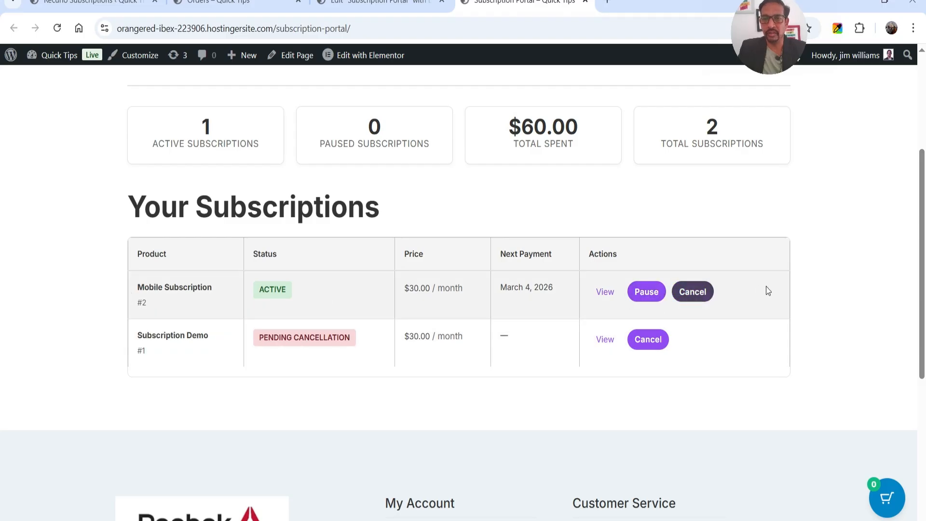
# Open the Mobile Subscription entry in the portal and review its details, management actions and address sections.
pyautogui.click(605, 292)
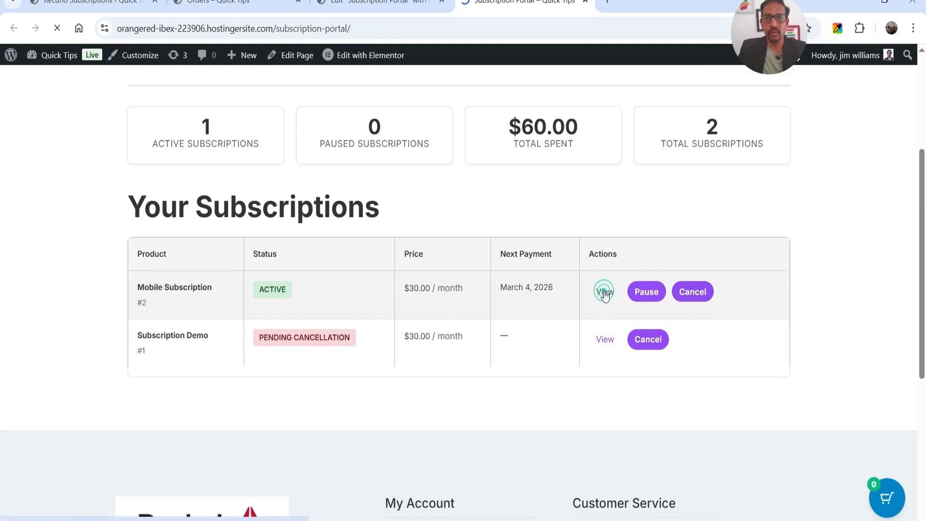
pyautogui.scroll(-4, 897, 272)
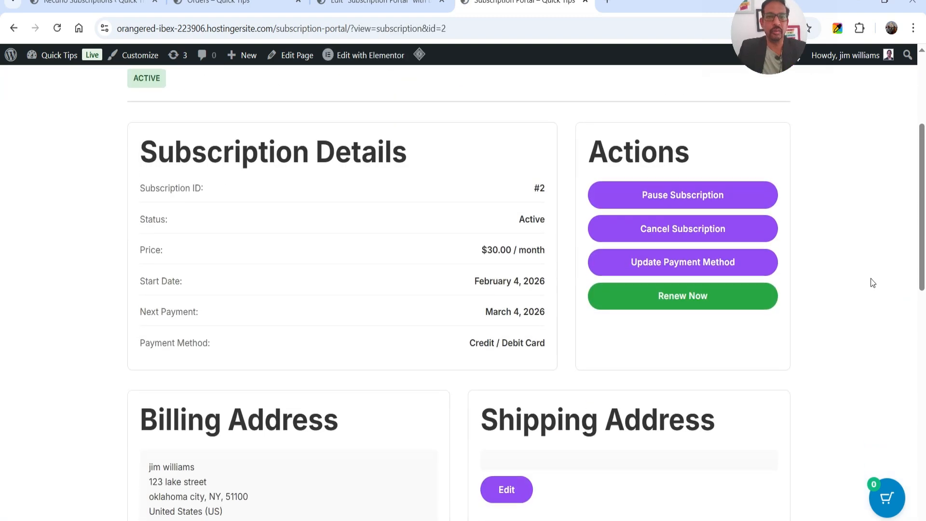
pyautogui.scroll(-1, 339, 236)
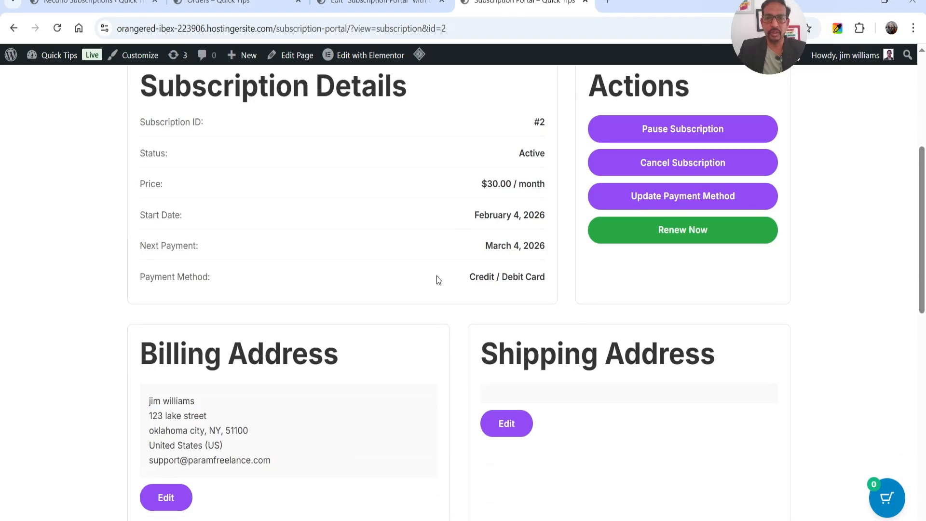
pyautogui.scroll(3, 438, 276)
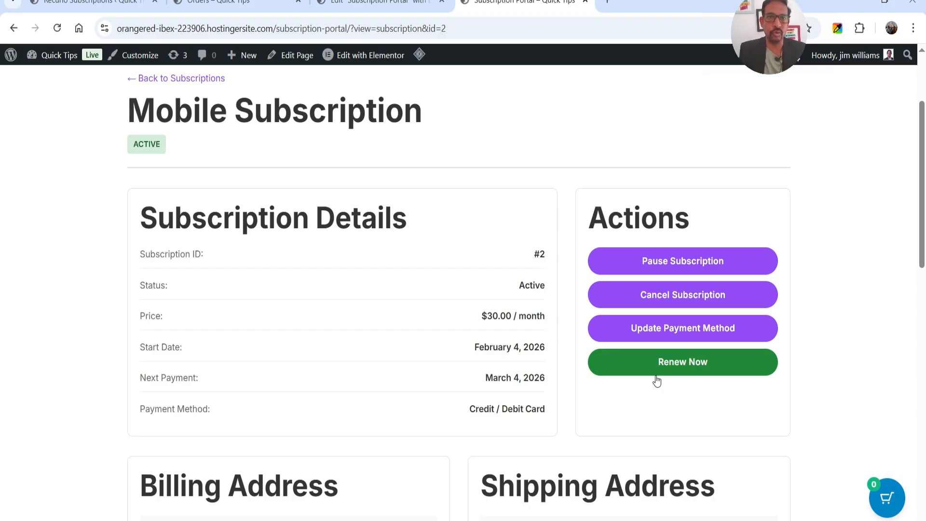
pyautogui.scroll(3, 399, 299)
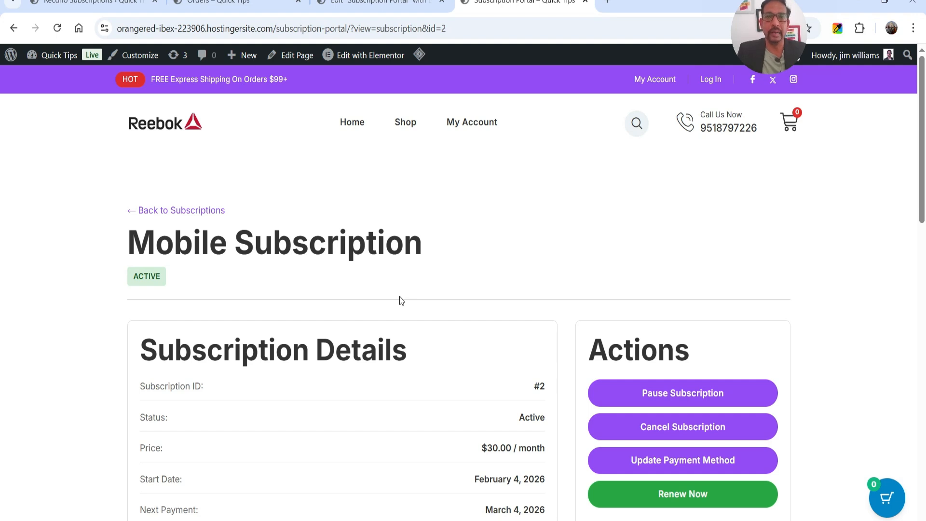
# Return to the site admin, open the Recurio dashboard and examine the revenue, active subscription, churn and growth figures.
pyautogui.hotkey('ctrl', '1')
pyautogui.scroll(6, 333, 261)
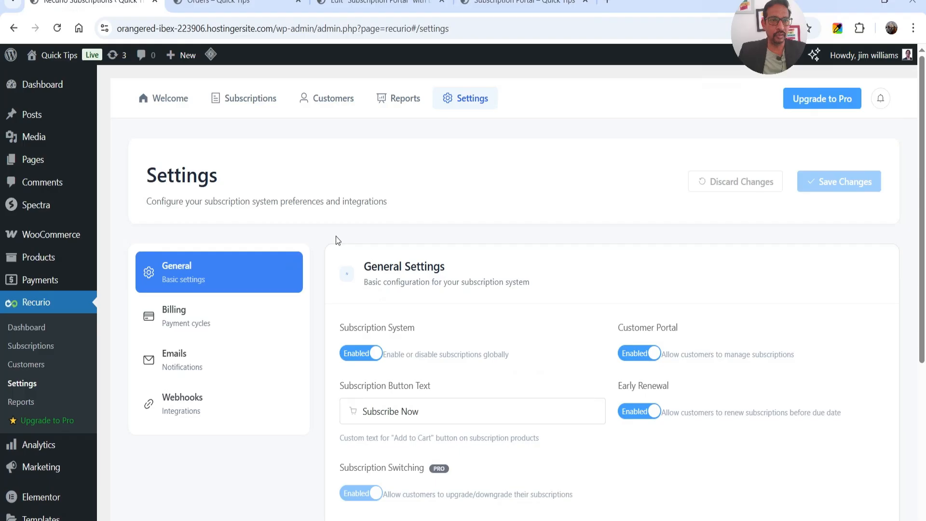
pyautogui.click(27, 327)
pyautogui.scroll(-3, 593, 264)
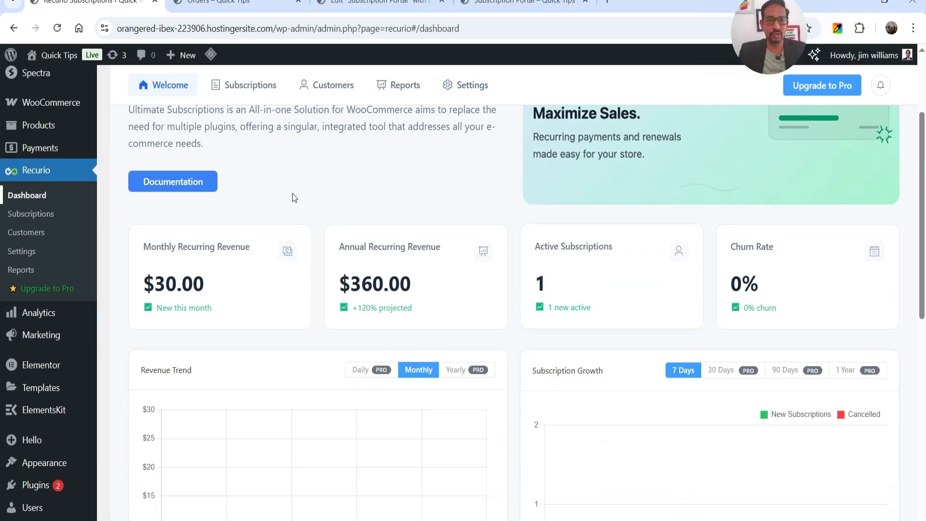
pyautogui.scroll(-3, 187, 181)
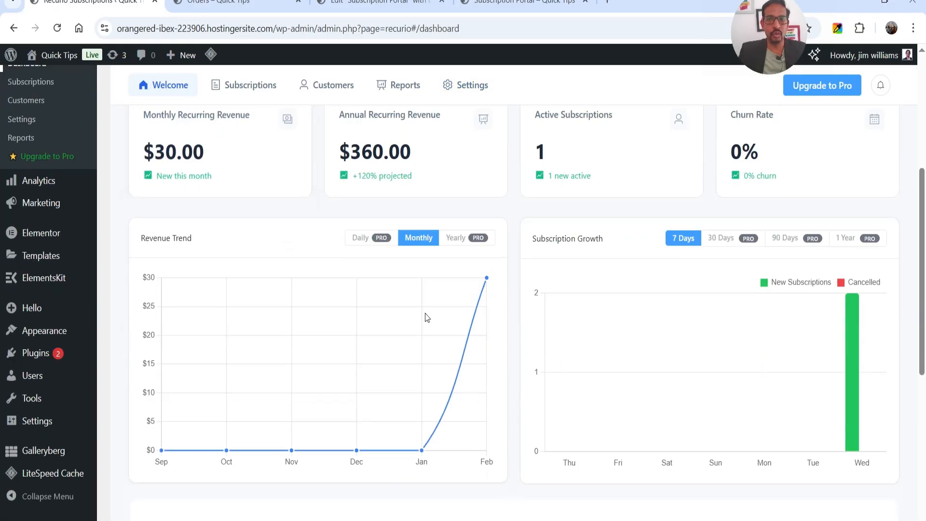
pyautogui.scroll(3, 380, 296)
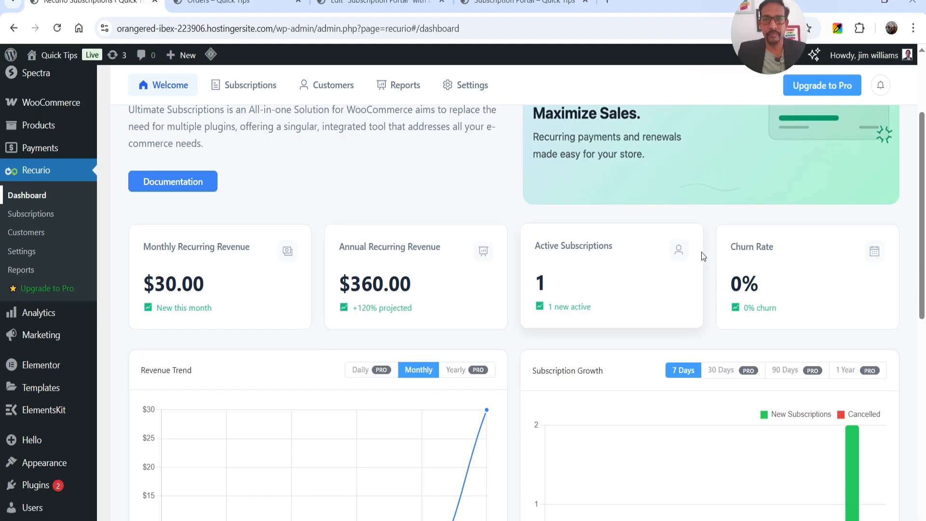
pyautogui.scroll(-5, 482, 190)
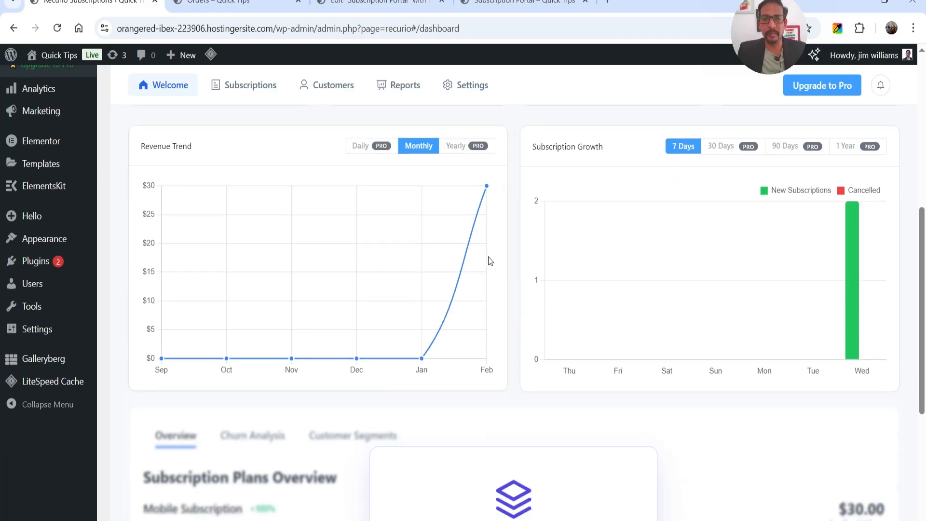
# Open the Recurio customer list and review the subscription, revenue, activity and segment columns.
pyautogui.scroll(8, 488, 259)
pyautogui.click(333, 111)
pyautogui.scroll(-2, 472, 295)
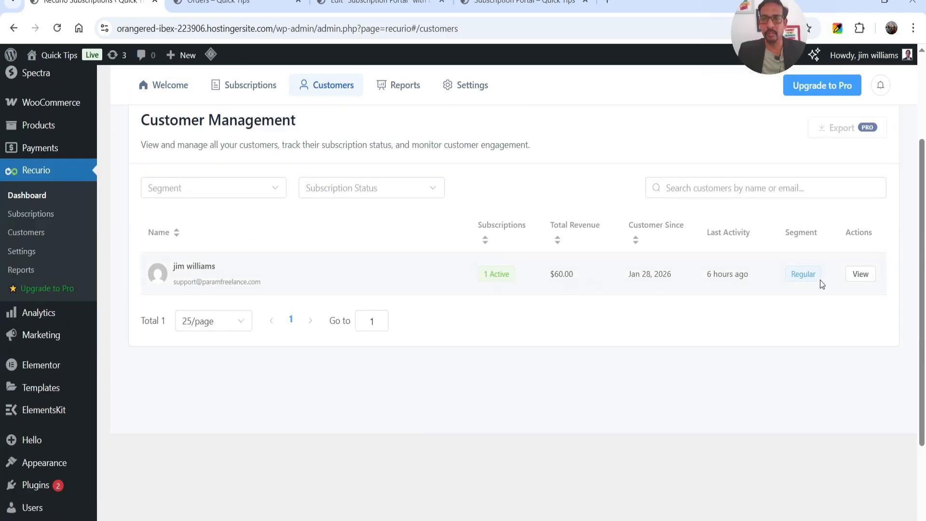
# Open the Recurio reports and examine the analytics figures, subscription growth trend, status distribution and cohort retention.
pyautogui.scroll(3, 591, 378)
pyautogui.click(399, 101)
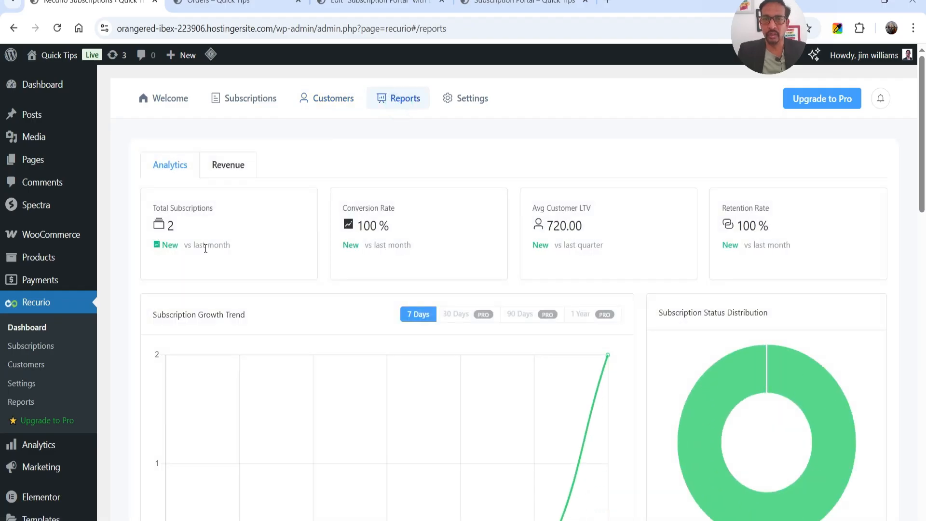
pyautogui.scroll(-4, 206, 248)
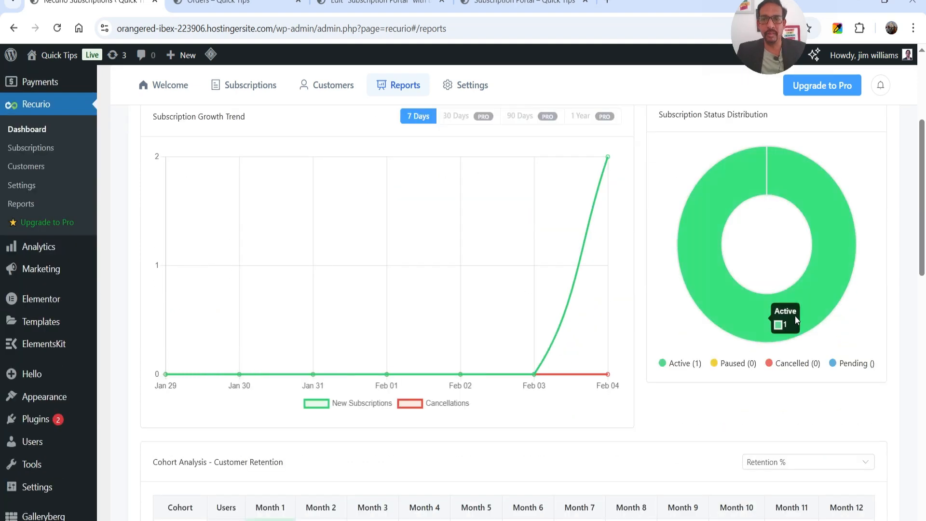
pyautogui.scroll(-10, 626, 314)
pyautogui.scroll(15, 606, 303)
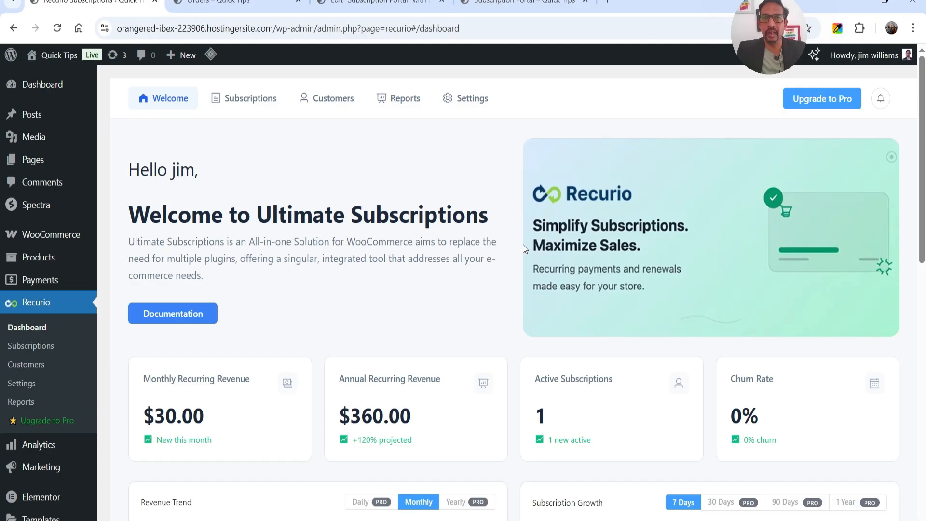
# Upload recurio-pro-v1.0.0-installable.zip as a new plugin, install it and activate it.
pyautogui.scroll(-4, 48, 234)
pyautogui.moveTo(45, 428)
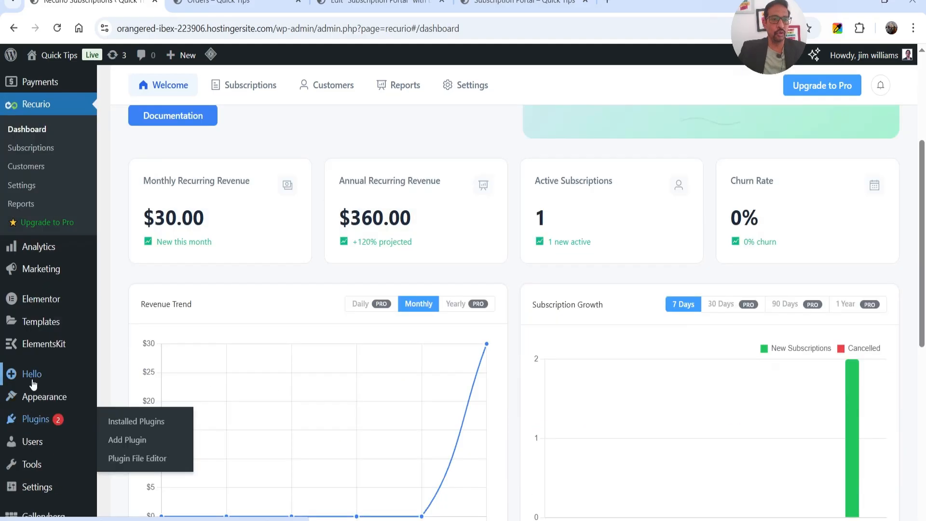
pyautogui.click(129, 439)
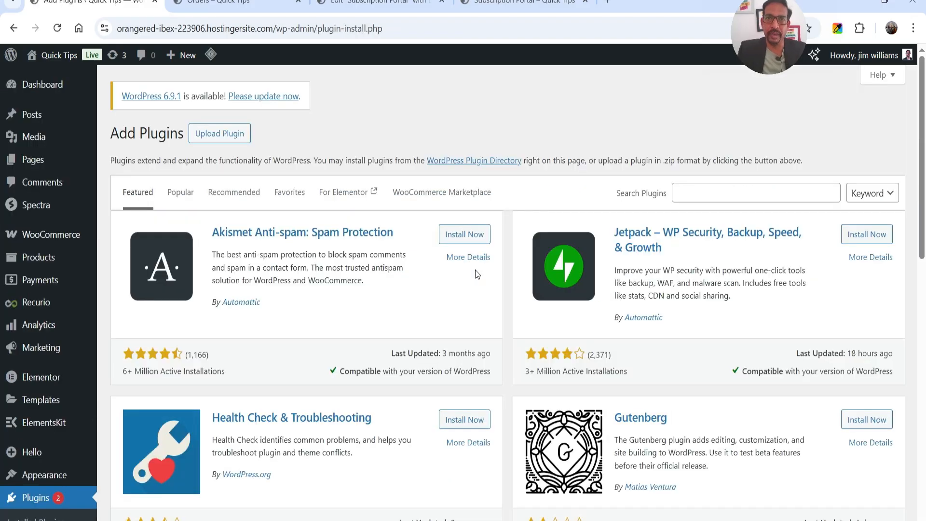
pyautogui.click(229, 140)
pyautogui.click(421, 252)
pyautogui.doubleClick(353, 89)
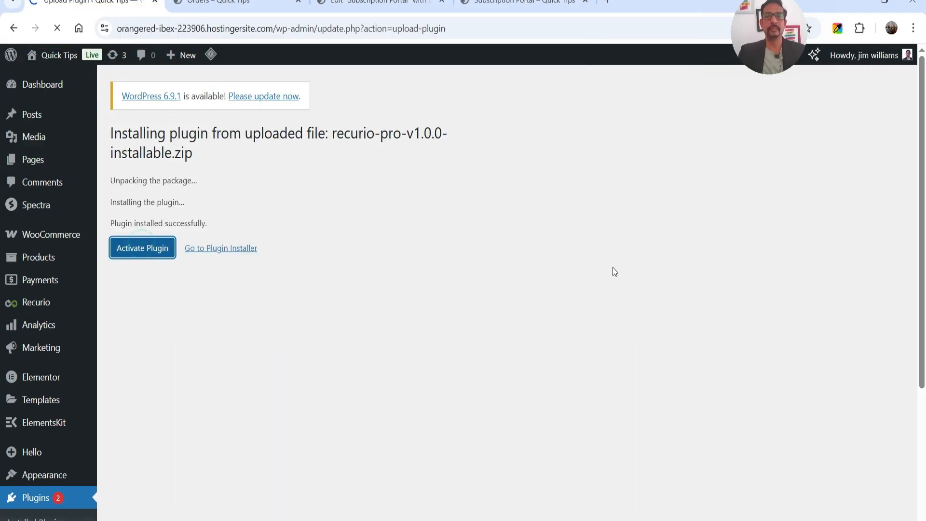
# Open Recurio's license page, enter the license key and the licensed email address, and activate the Pro license.
pyautogui.moveTo(54, 309)
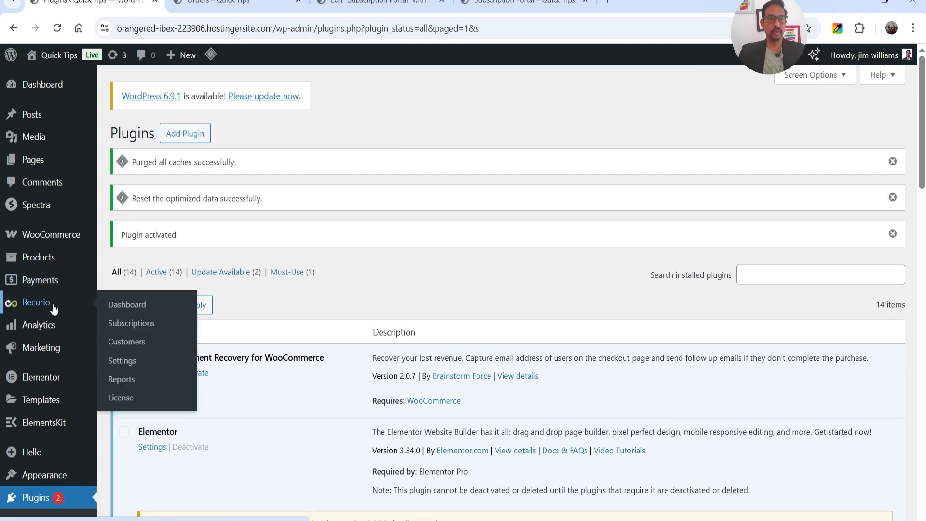
pyautogui.click(130, 361)
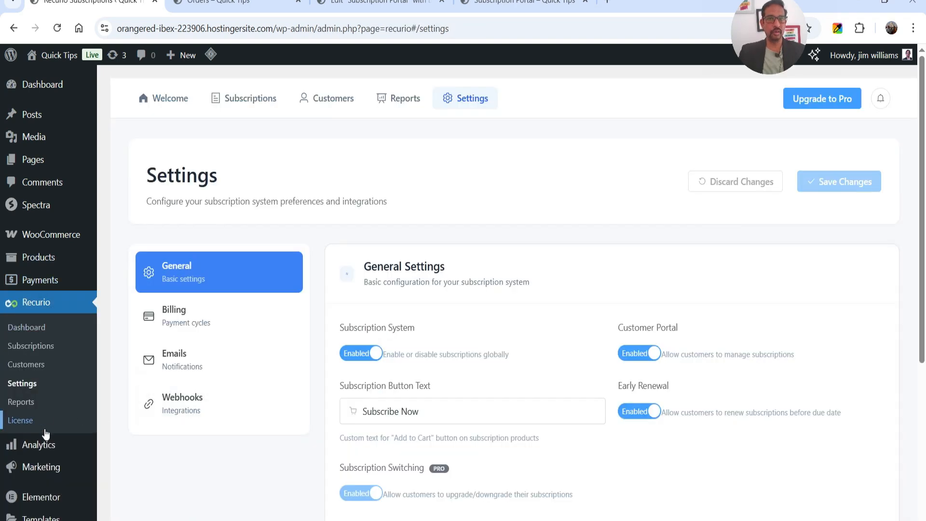
pyautogui.click(21, 421)
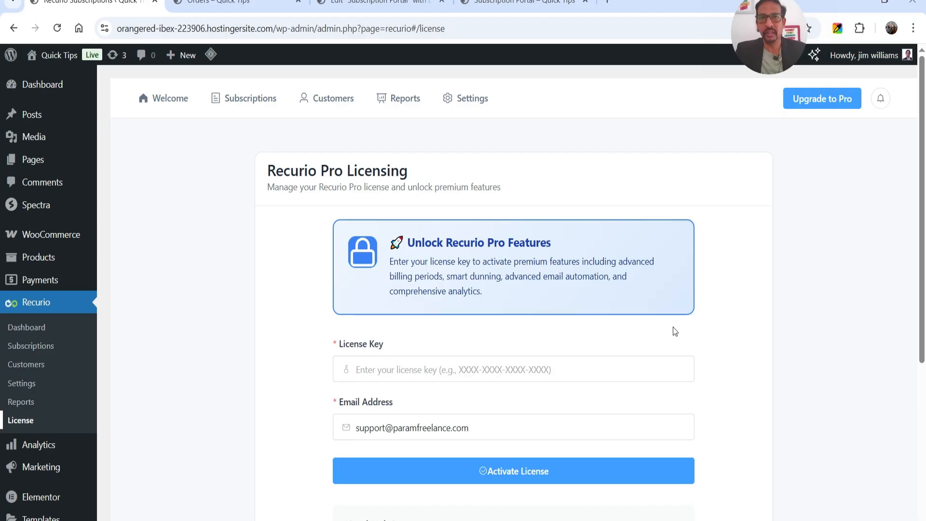
pyautogui.scroll(-3, 593, 318)
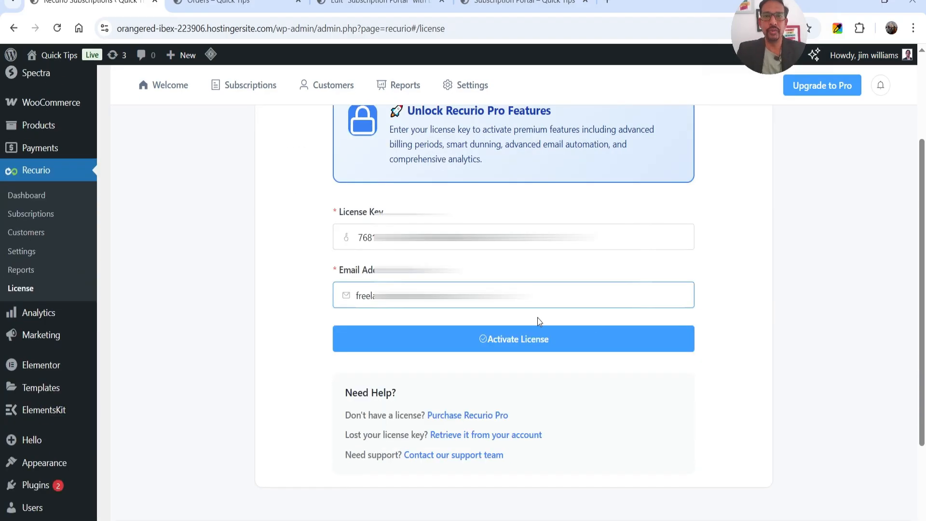
pyautogui.click(501, 350)
pyautogui.click(506, 341)
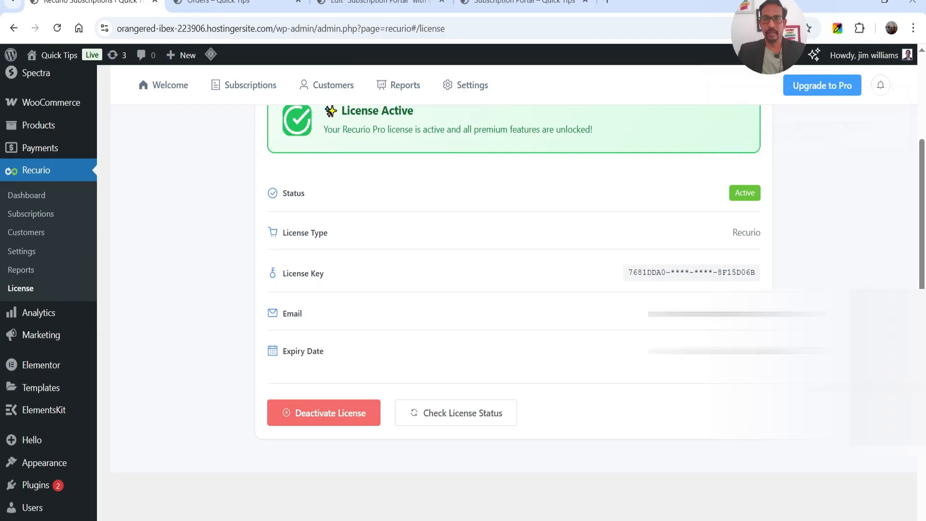
pyautogui.scroll(2, 513, 289)
pyautogui.scroll(-1, 514, 289)
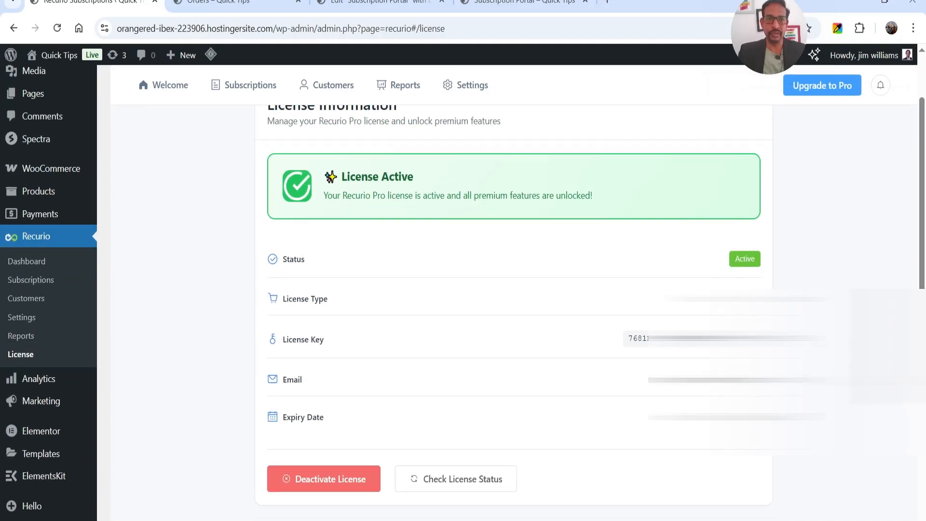
# Return to the Recurio dashboard and review the Subscription Plans Overview, Churn Analysis and Customer Segments sections.
pyautogui.click(39, 263)
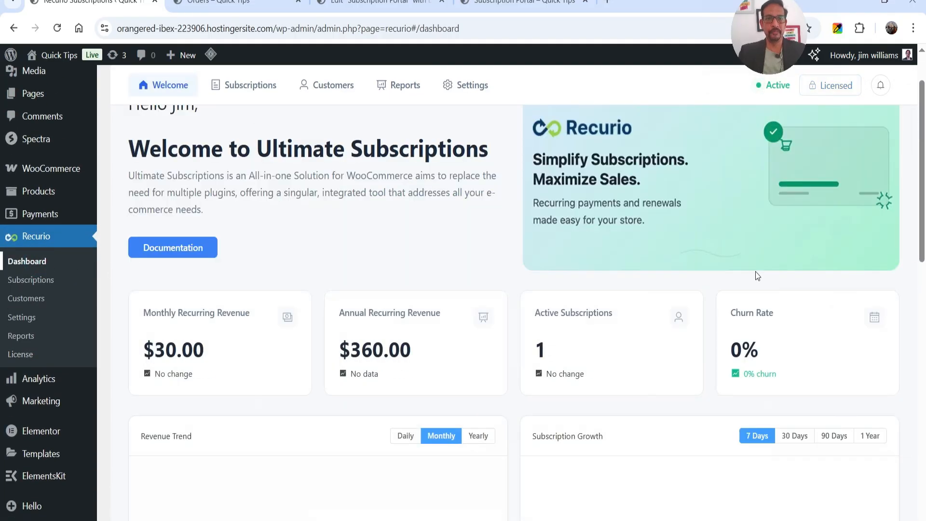
pyautogui.scroll(-10, 514, 255)
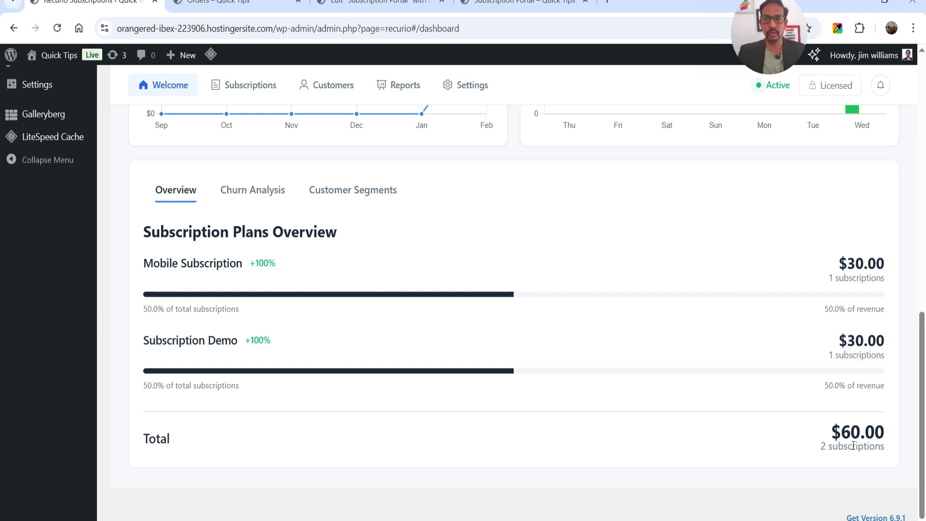
pyautogui.click(266, 193)
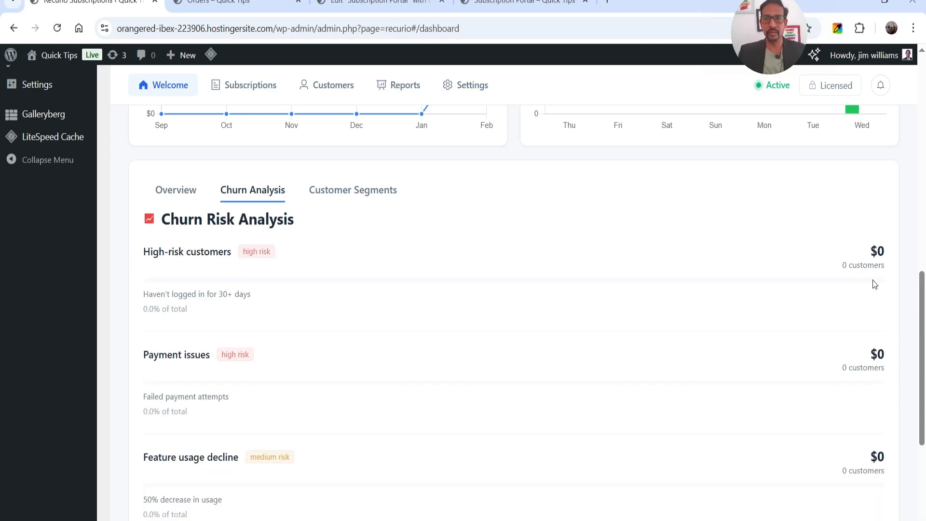
pyautogui.scroll(-3, 664, 283)
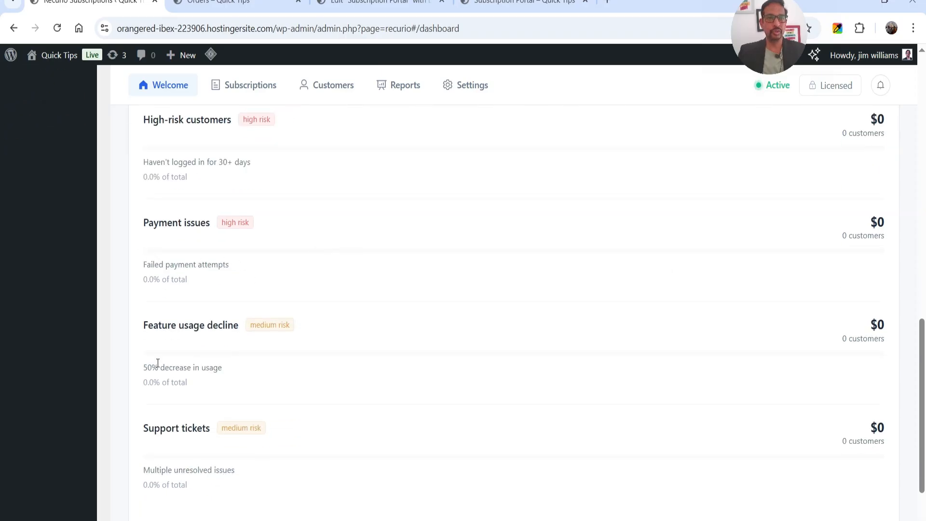
pyautogui.scroll(-2, 336, 316)
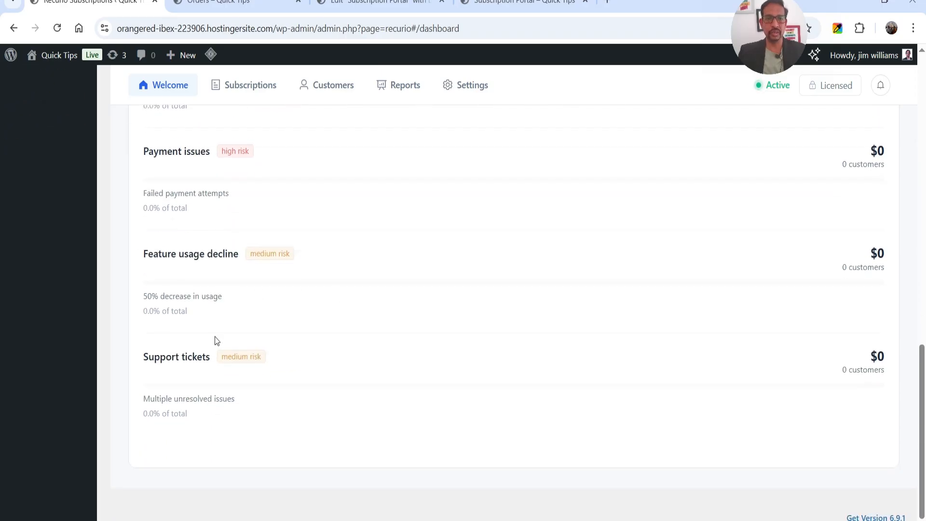
pyautogui.scroll(5, 297, 345)
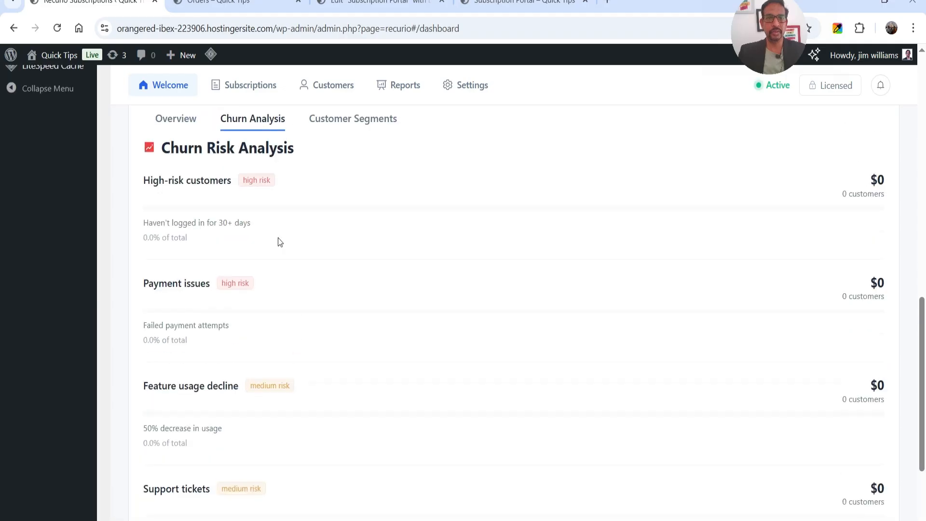
pyautogui.click(332, 250)
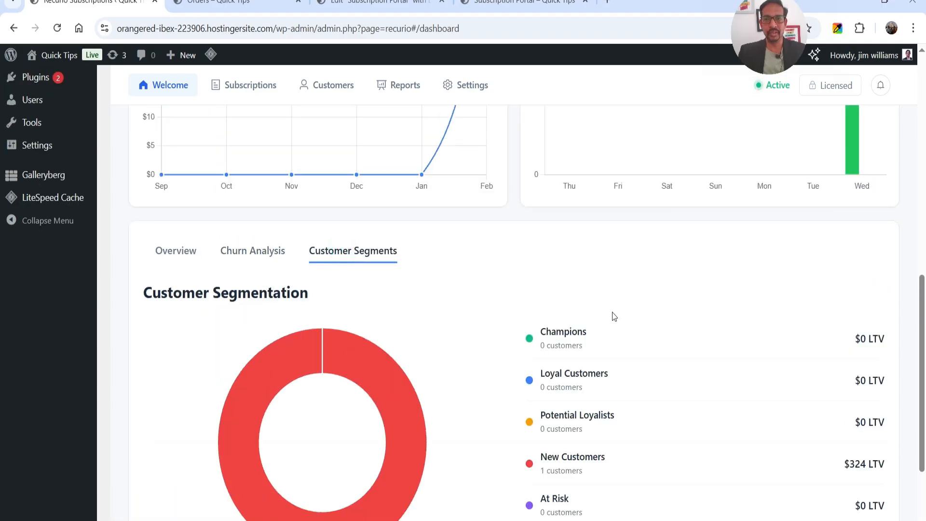
pyautogui.scroll(-3, 579, 280)
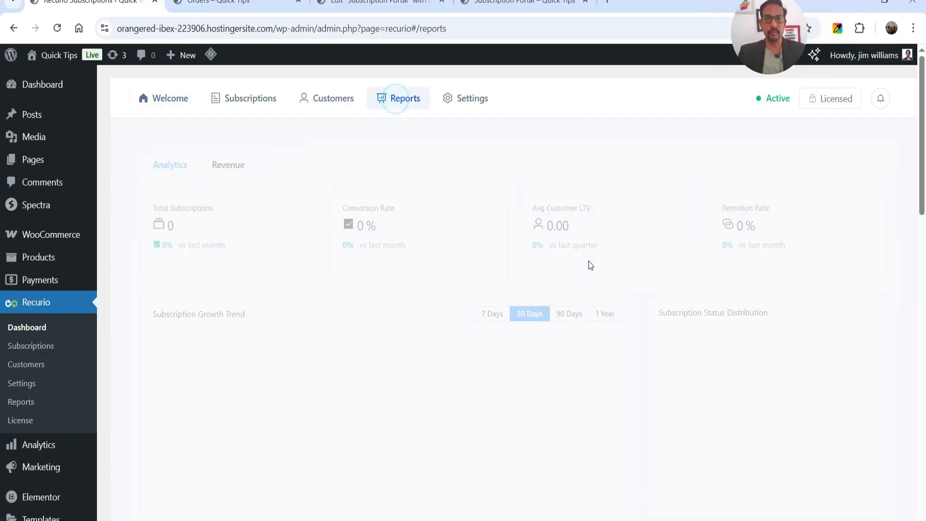
# Open the reports with Pro active and examine the growth trend, cohort retention, Revenue Forecast and Forecast Summary.
pyautogui.scroll(-1, 482, 241)
pyautogui.scroll(-12, 407, 223)
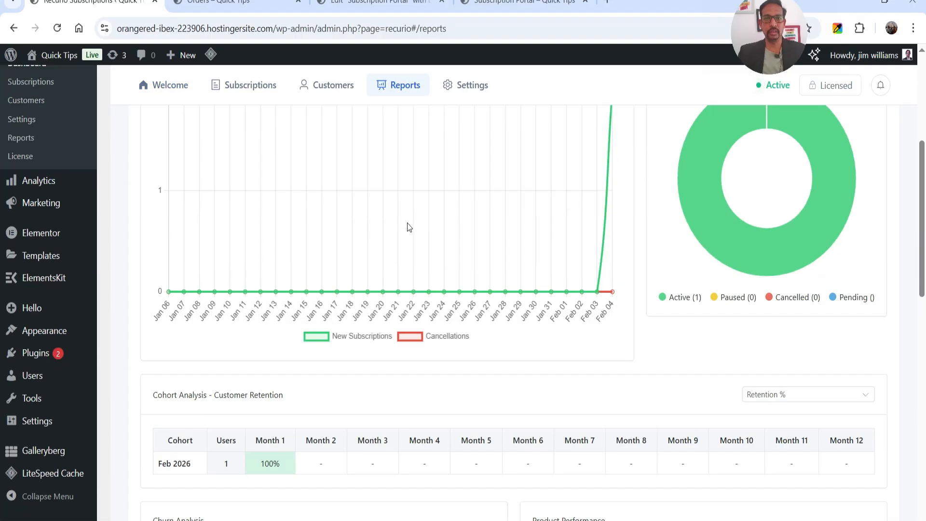
pyautogui.scroll(-6, 410, 236)
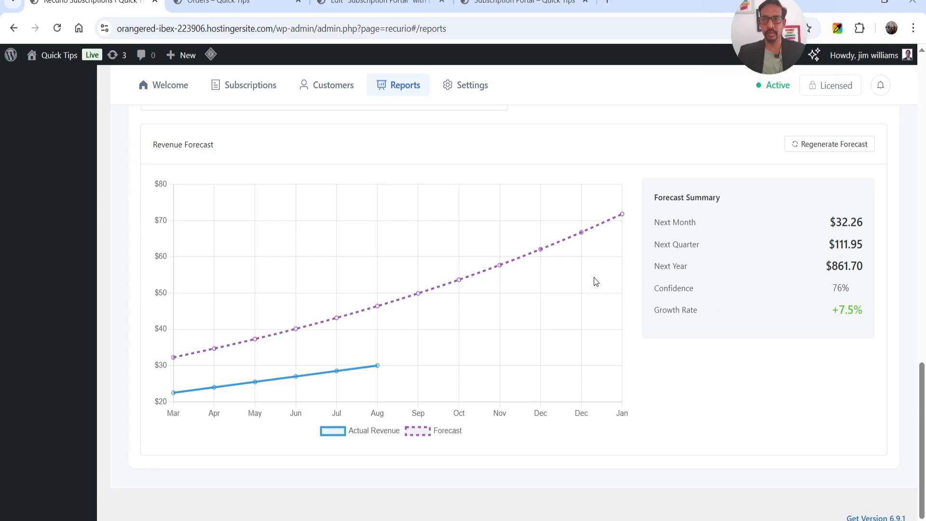
pyautogui.scroll(1, 692, 286)
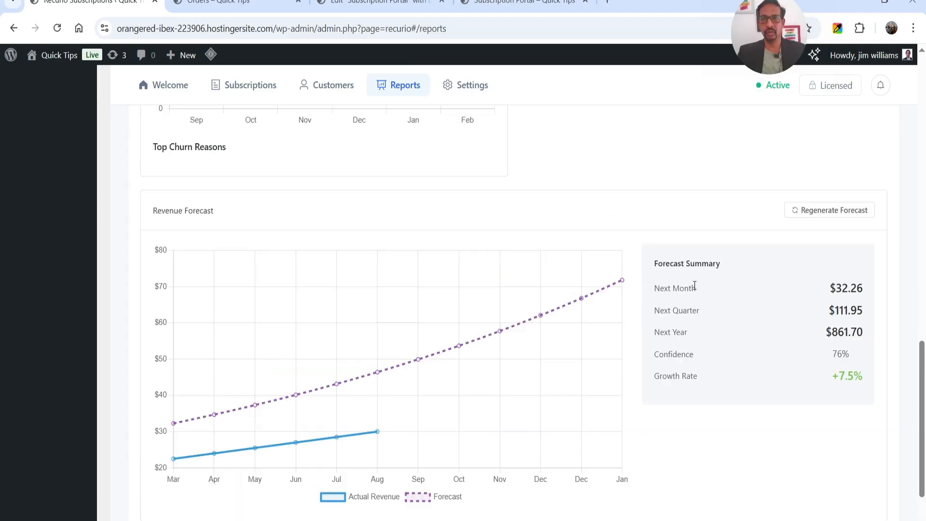
pyautogui.scroll(-1, 694, 287)
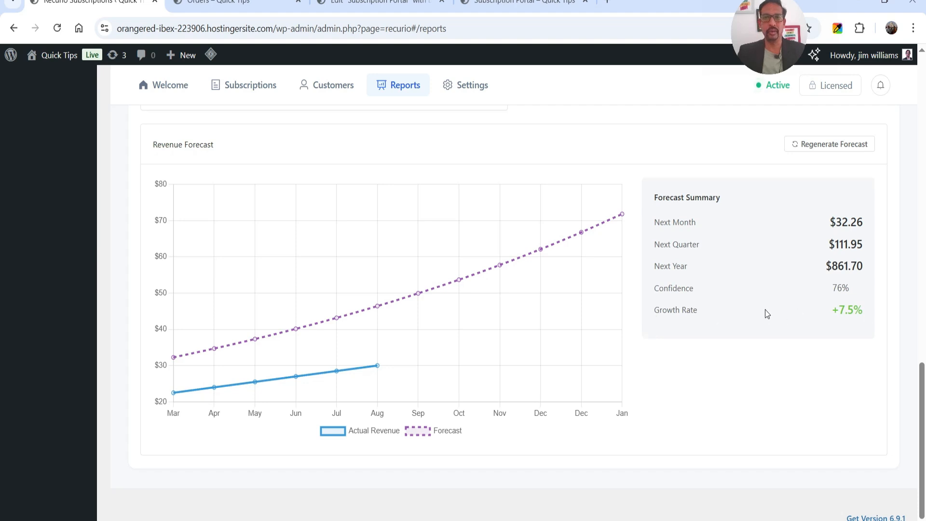
# Open the Recurio General settings and review the switching, downgrade and portal options and the Switch Proration choices.
pyautogui.scroll(10, 765, 316)
pyautogui.scroll(3, 756, 323)
pyautogui.click(470, 100)
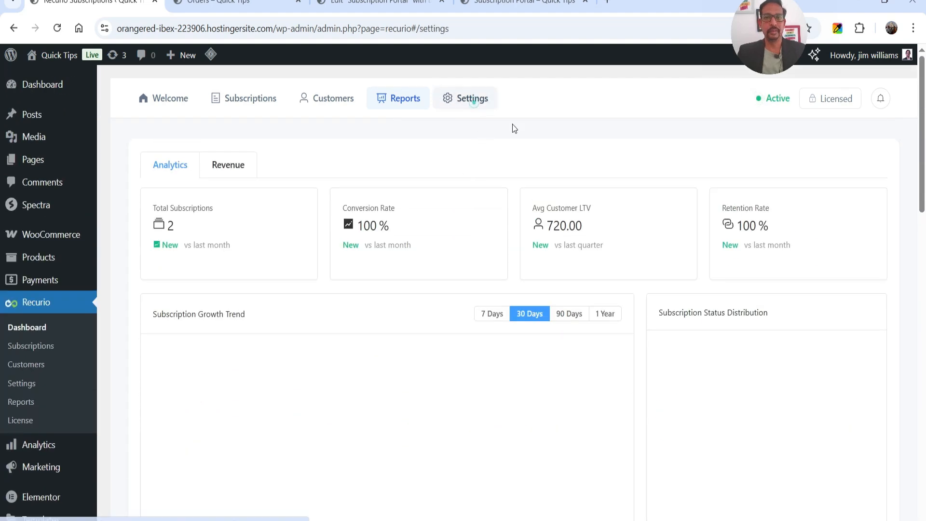
pyautogui.scroll(-3, 675, 212)
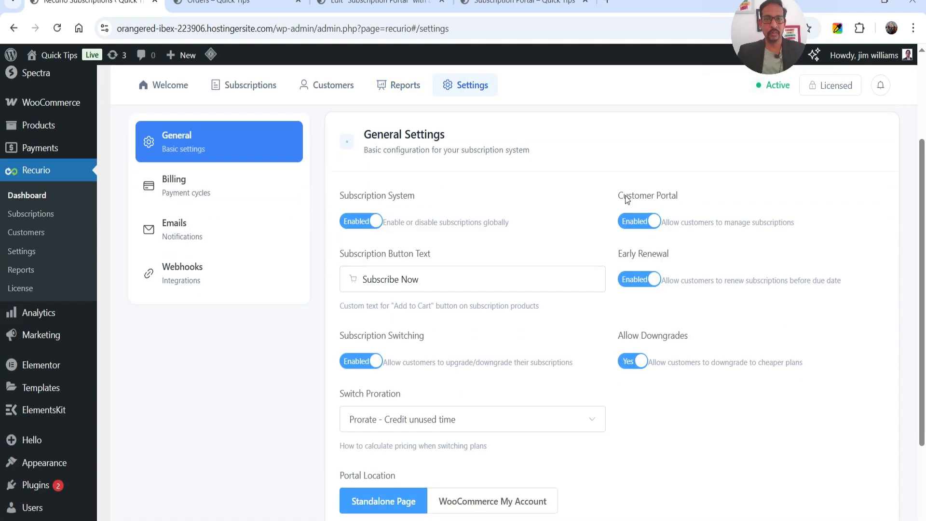
pyautogui.scroll(-3, 635, 233)
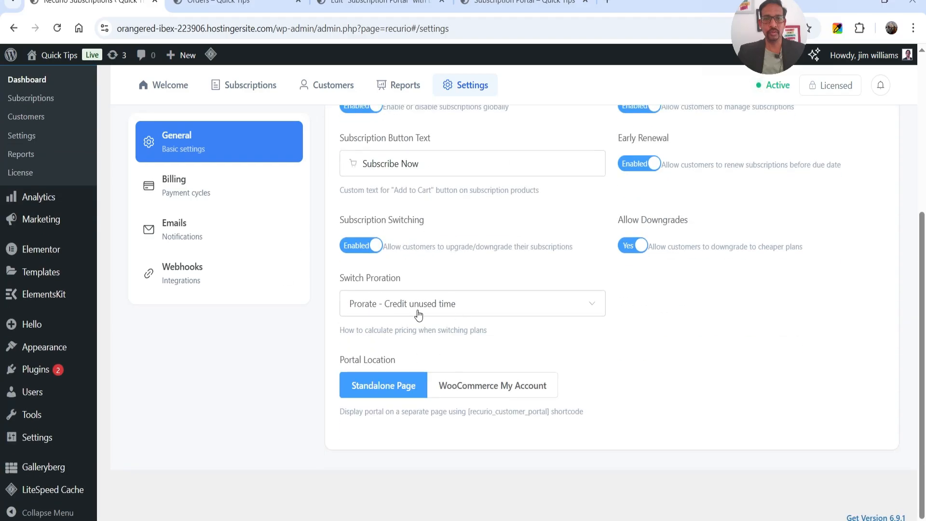
pyautogui.click(401, 308)
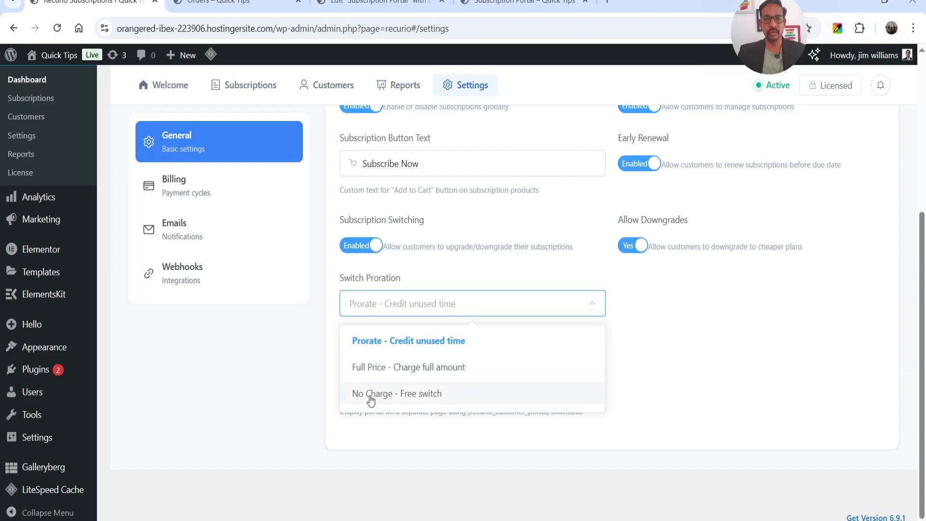
pyautogui.click(699, 369)
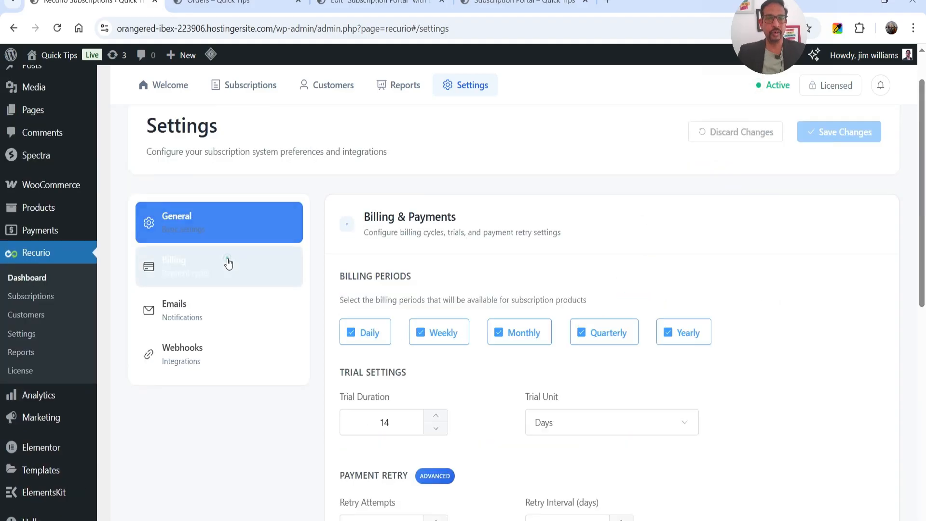
# Open the Billing settings and review the billing periods, trial, payment retry and automation options.
pyautogui.click(227, 256)
pyautogui.scroll(-3, 487, 218)
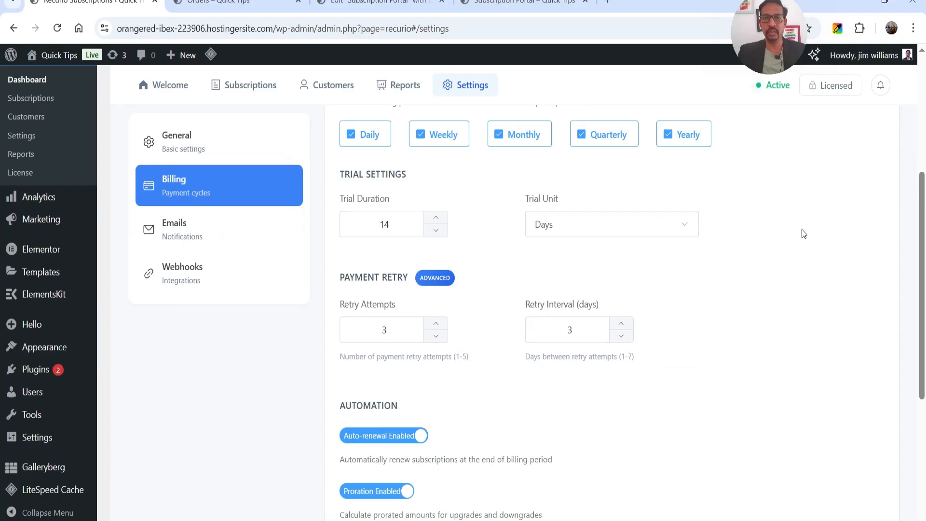
pyautogui.scroll(-10, 788, 222)
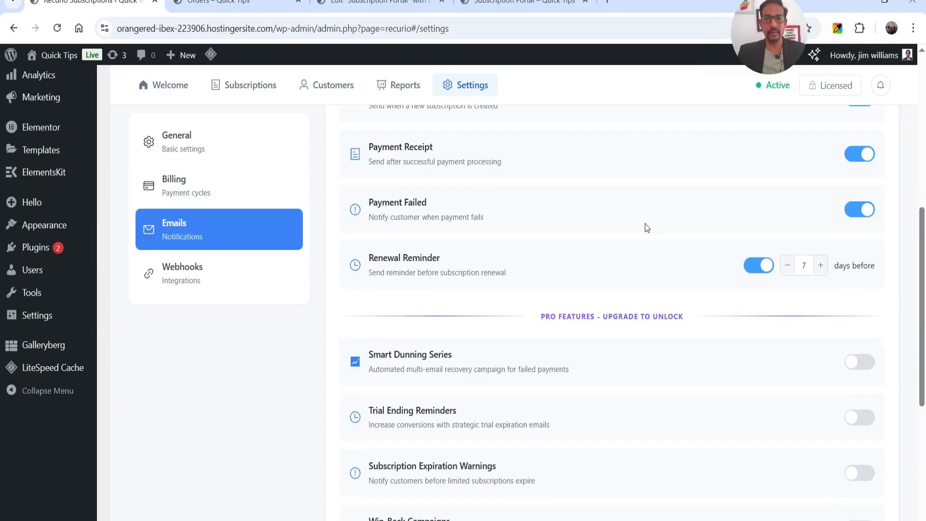
# Review the Emails settings, including the Pro notification options from Smart Dunning Series to Anniversary Emails, and open the Webhooks settings.
pyautogui.scroll(-5, 645, 224)
pyautogui.scroll(1, 597, 335)
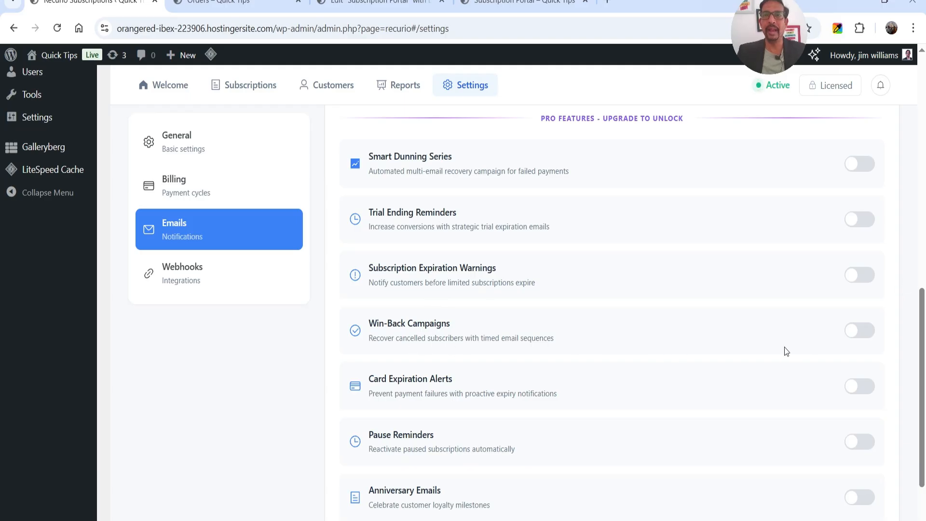
pyautogui.scroll(-1, 692, 285)
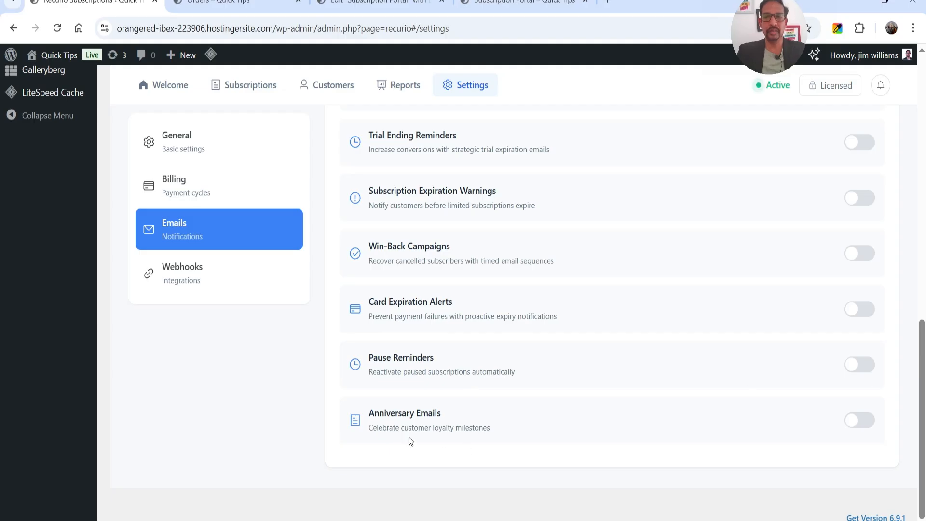
pyautogui.scroll(3, 666, 333)
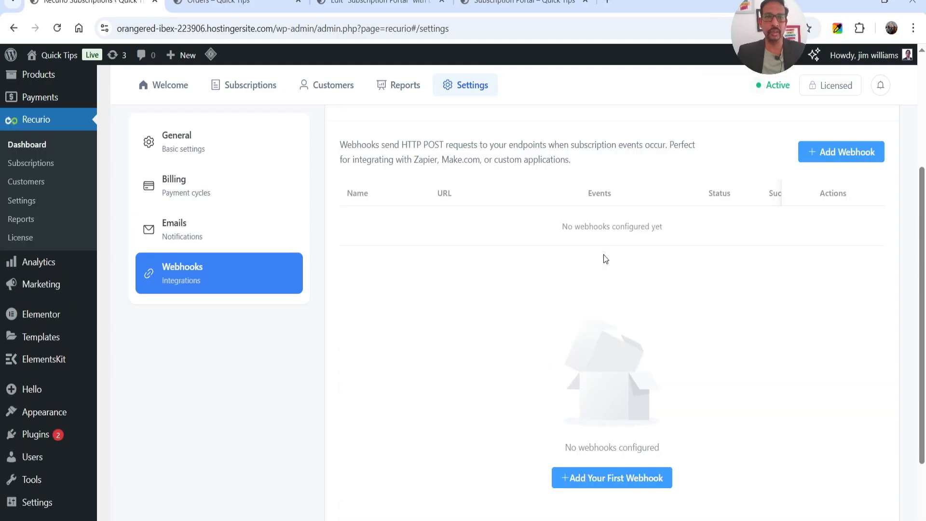
# Open the Mobile Subscription product for editing in a new browser tab and show its Subscription settings.
pyautogui.click(173, 140)
pyautogui.click(43, 206)
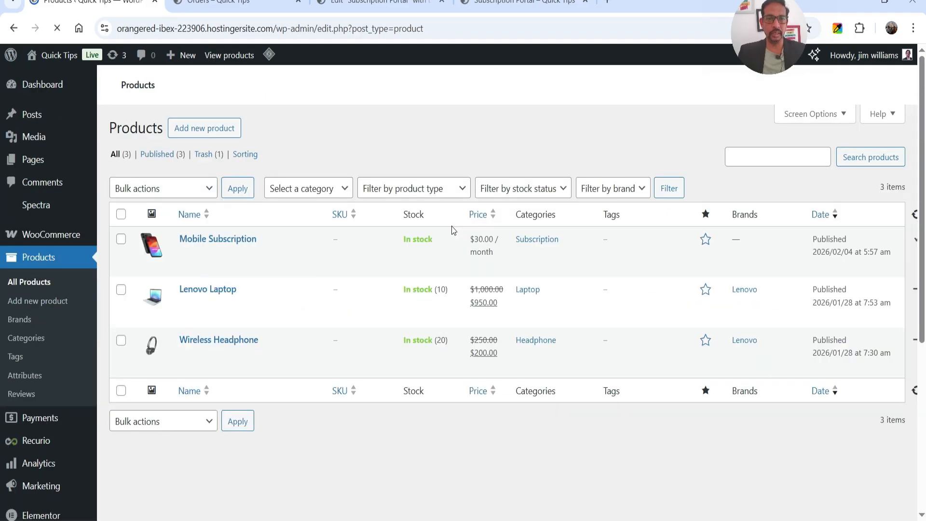
pyautogui.rightClick(216, 253)
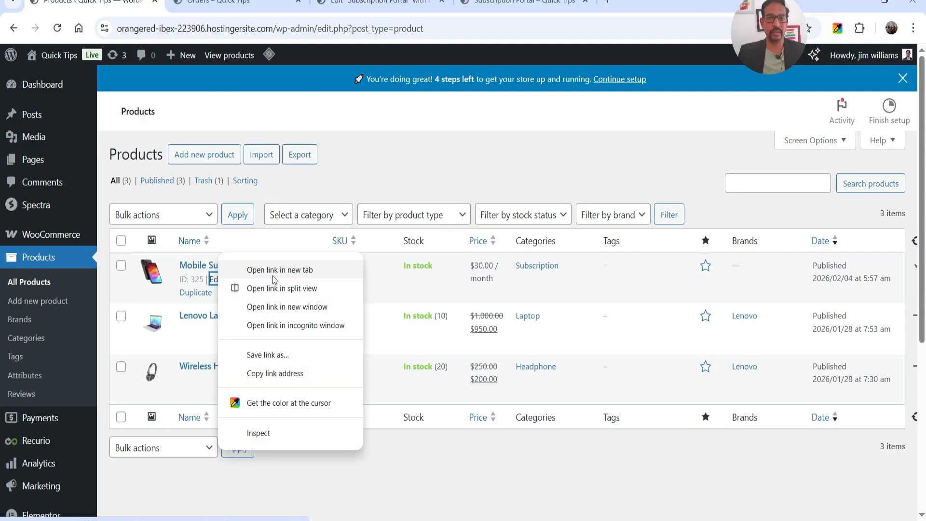
pyautogui.click(276, 271)
pyautogui.click(234, 3)
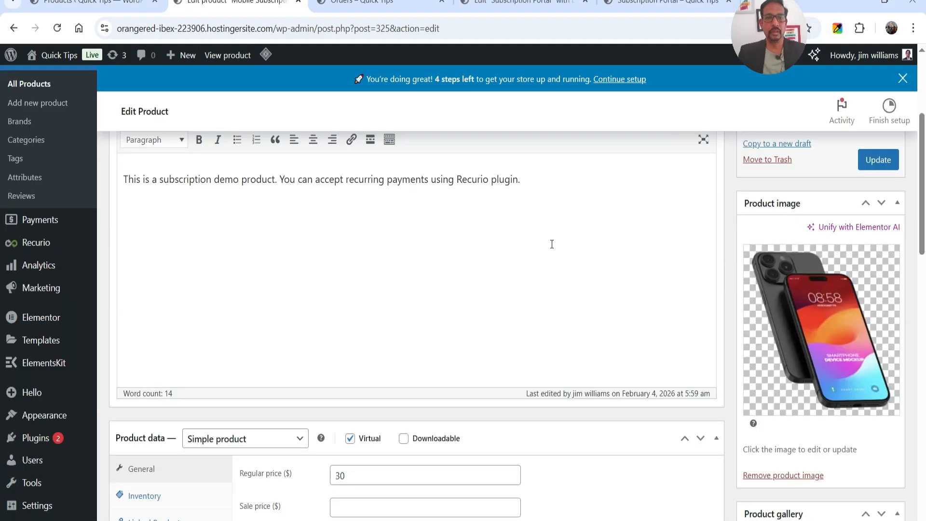
pyautogui.scroll(-3, 551, 246)
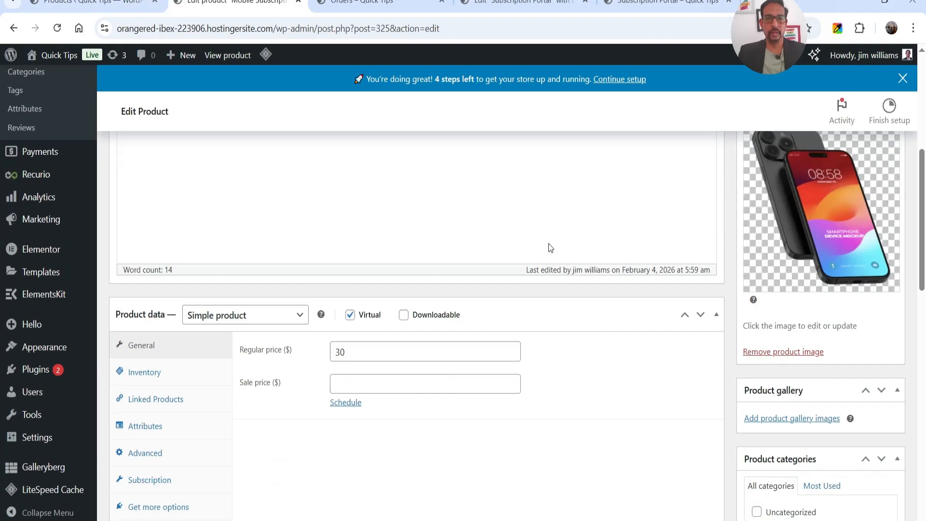
pyautogui.scroll(-4, 550, 248)
pyautogui.click(146, 273)
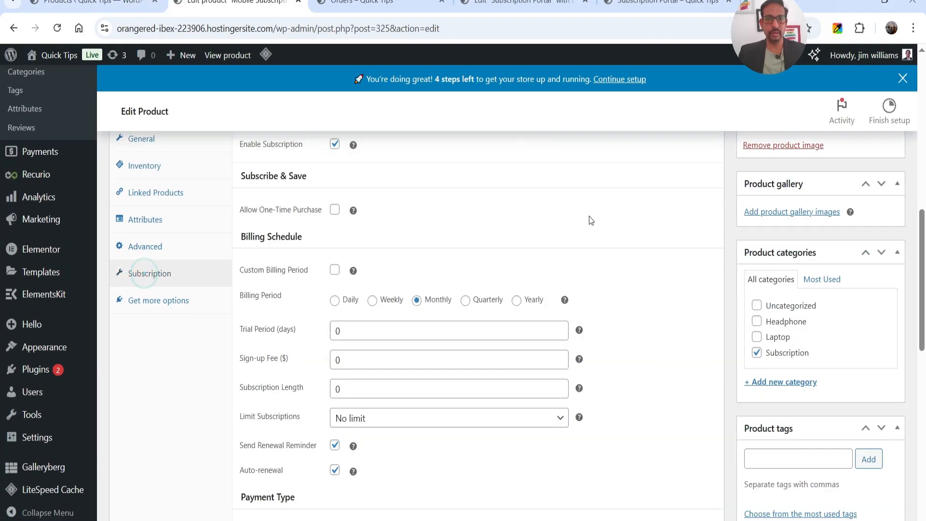
# Allow one-time purchase with a 20 percent subscription discount and set the subscription length to 12.
pyautogui.scroll(3, 579, 217)
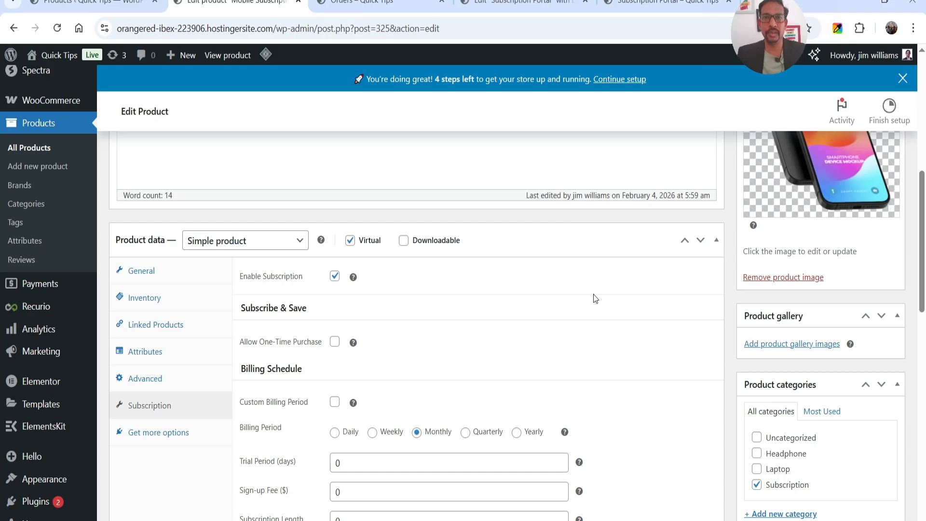
pyautogui.scroll(-3, 574, 290)
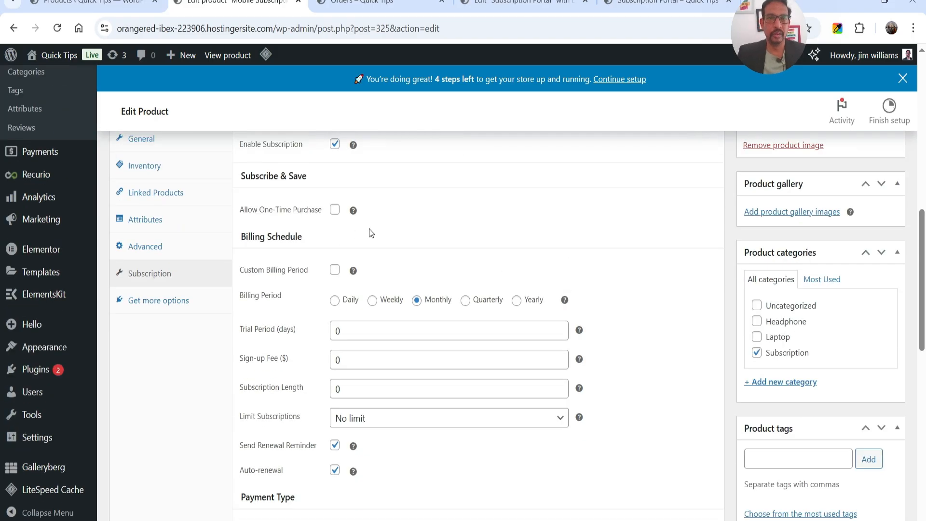
pyautogui.scroll(2, 371, 233)
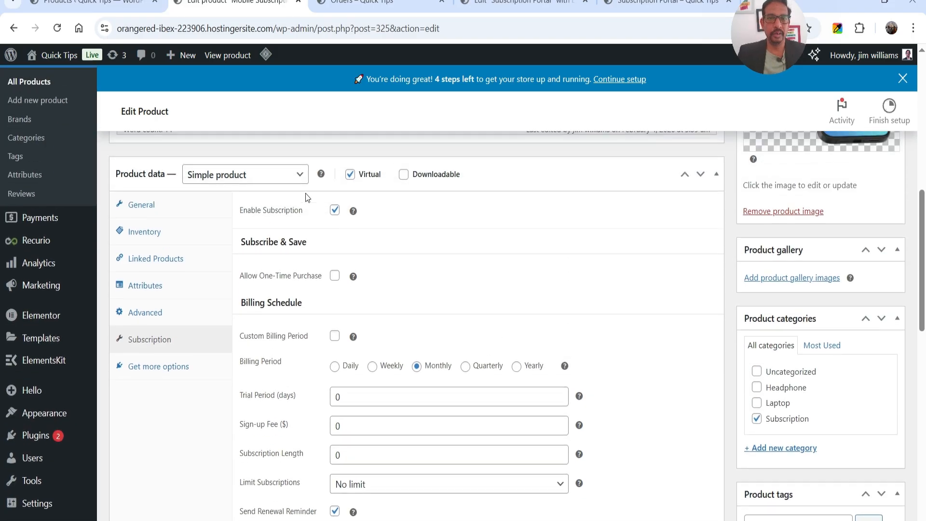
pyautogui.click(334, 275)
pyautogui.scroll(-2, 484, 250)
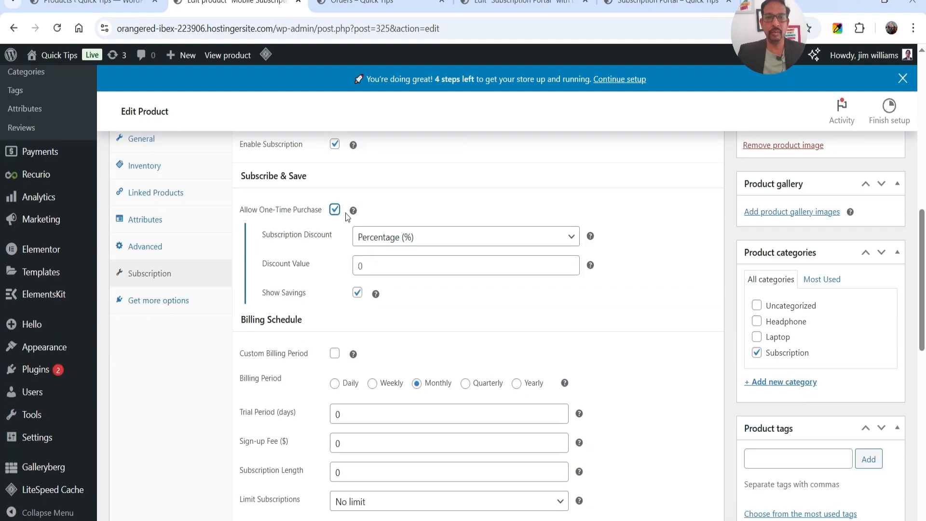
pyautogui.moveTo(352, 212)
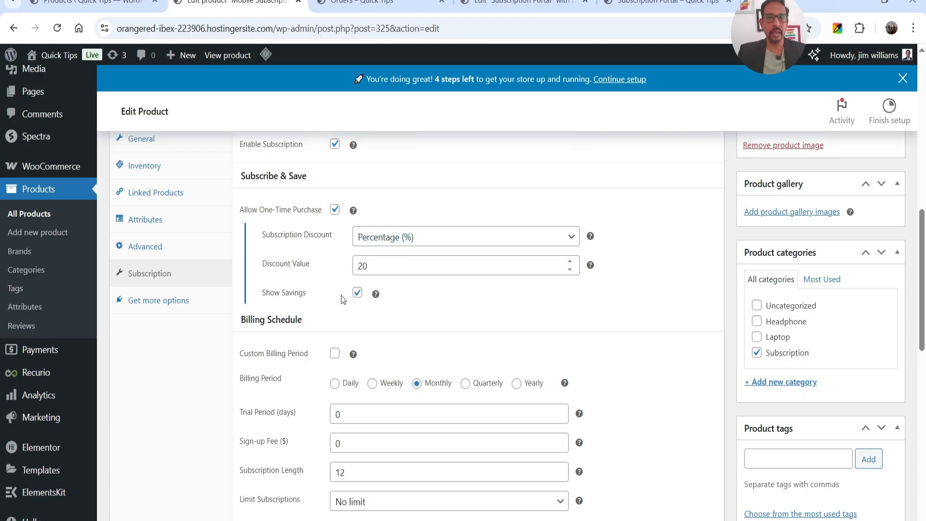
# Enable the Custom Billing Period, look at the Bill Every interval and its unit choices, and disable the option again.
pyautogui.scroll(-3, 497, 302)
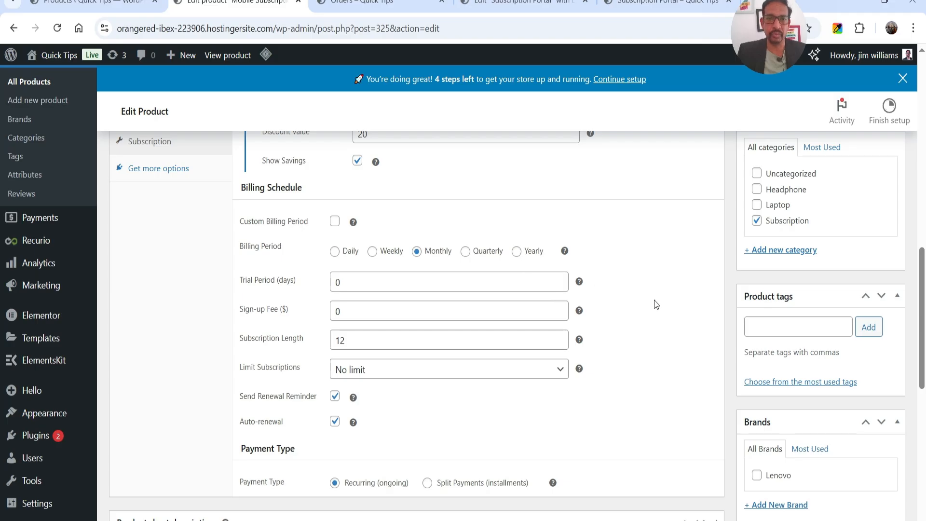
pyautogui.click(335, 221)
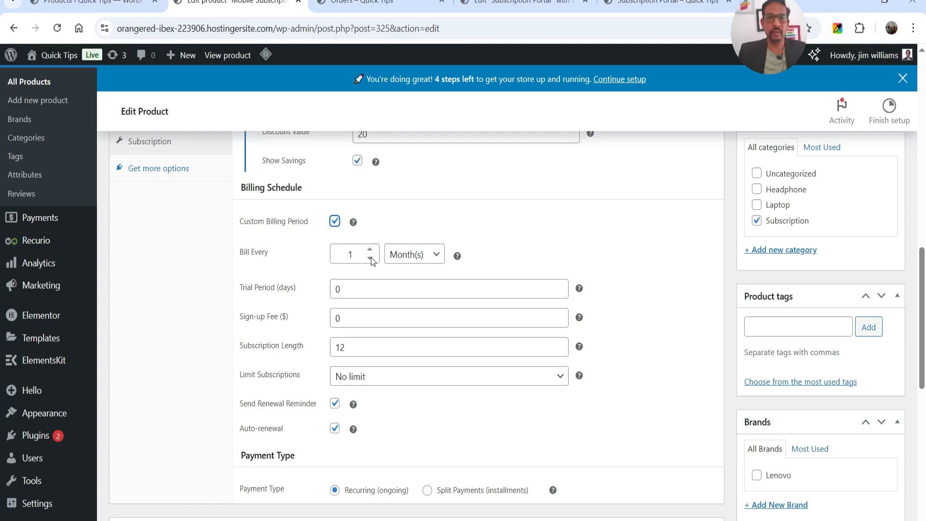
pyautogui.click(409, 254)
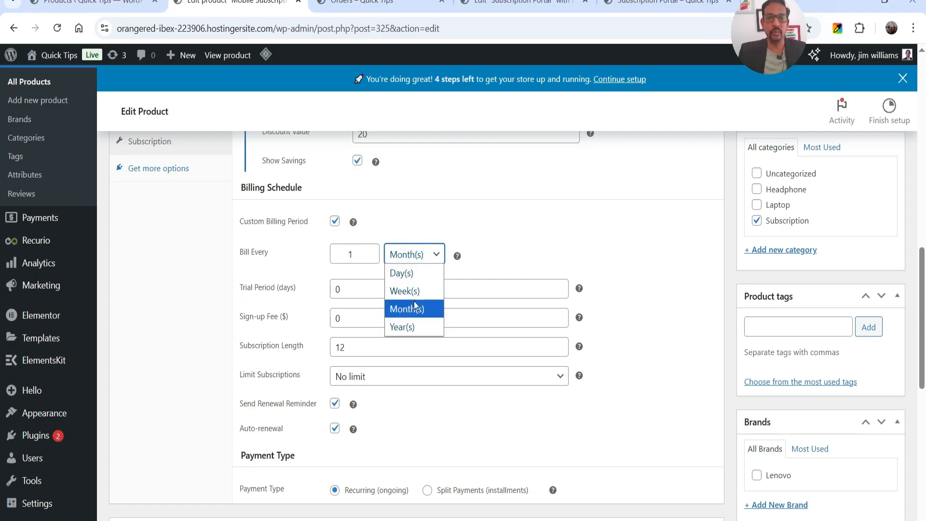
pyautogui.click(358, 253)
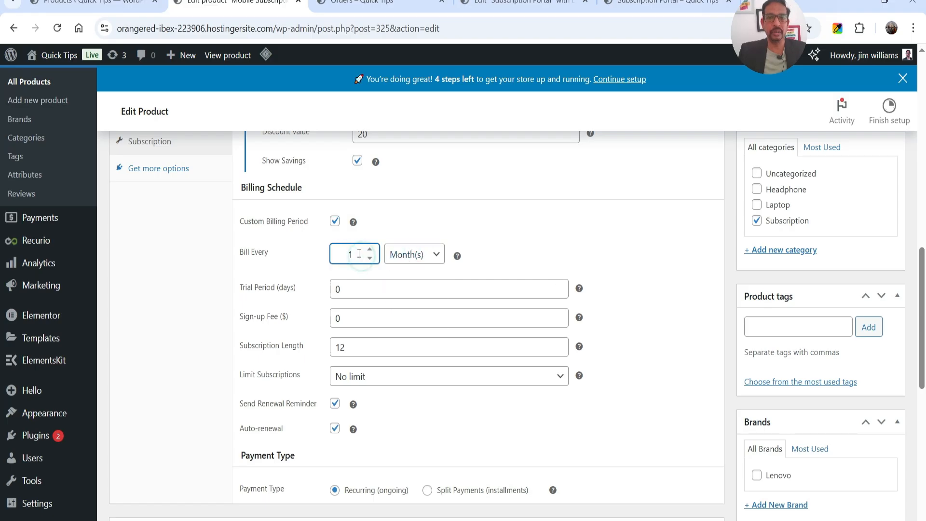
pyautogui.click(335, 220)
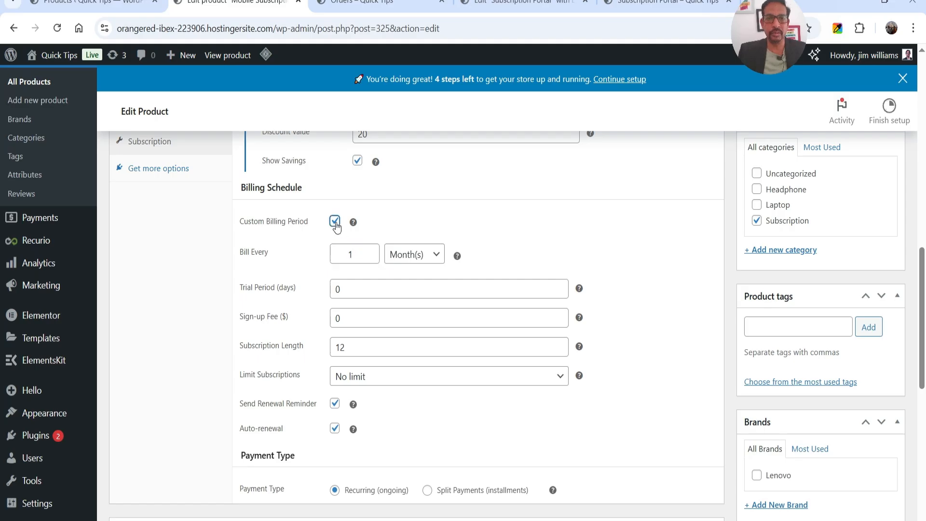
# Turn off one-time purchase for the Mobile Subscription product and update the product.
pyautogui.scroll(4, 265, 268)
pyautogui.click(335, 253)
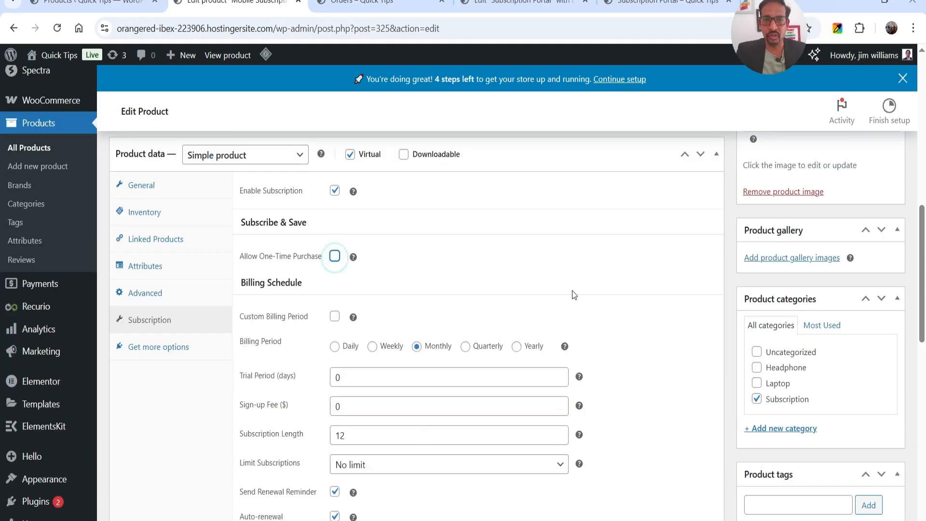
pyautogui.scroll(7, 573, 294)
pyautogui.click(890, 217)
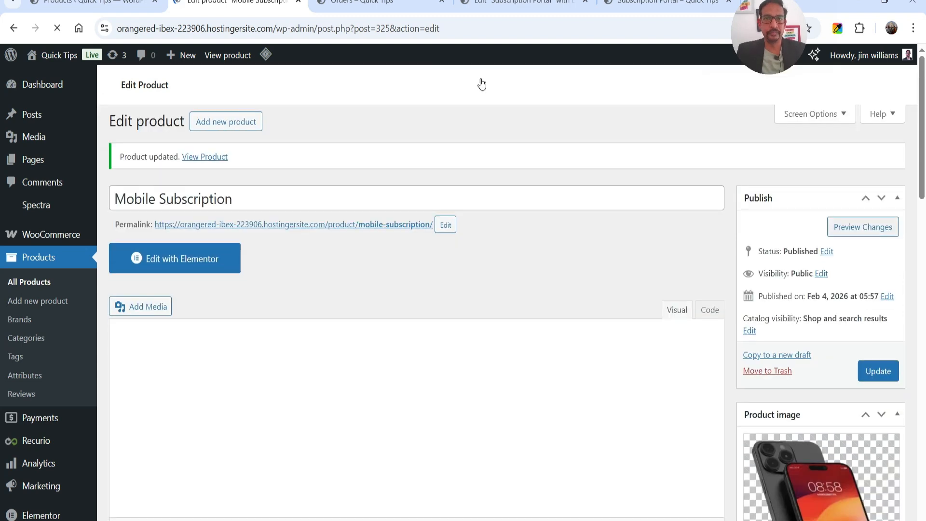
# Switch to the Recurio website and compare the prices and included features of the Starter, Professional and Agency plans.
pyautogui.scroll(-10, 653, 260)
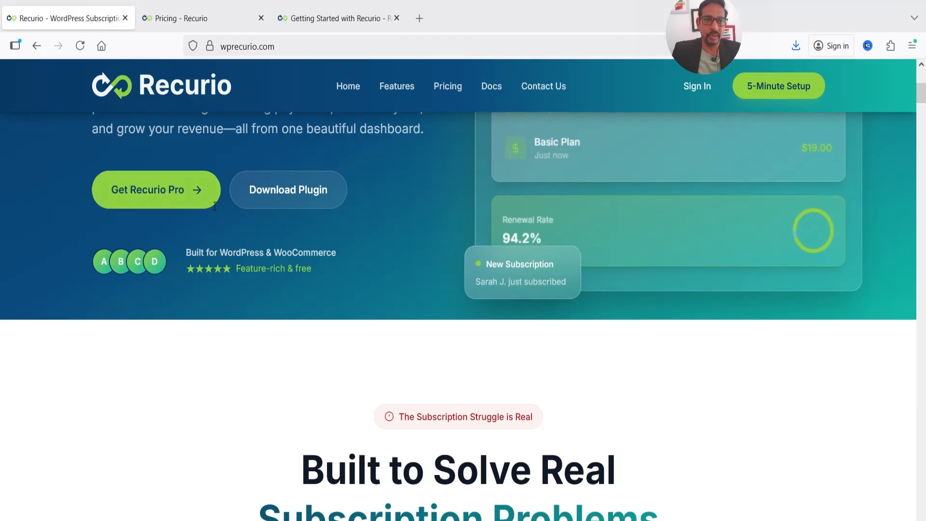
pyautogui.scroll(7, 214, 207)
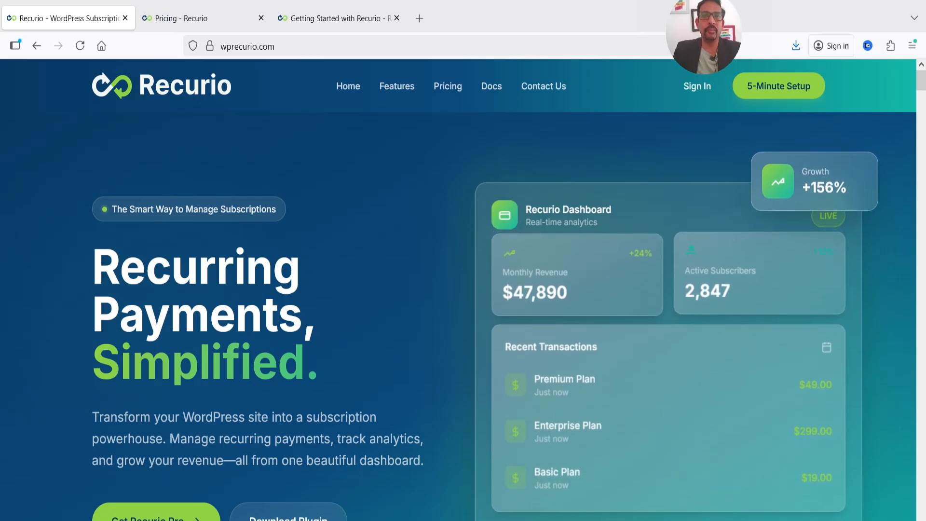
pyautogui.click(178, 15)
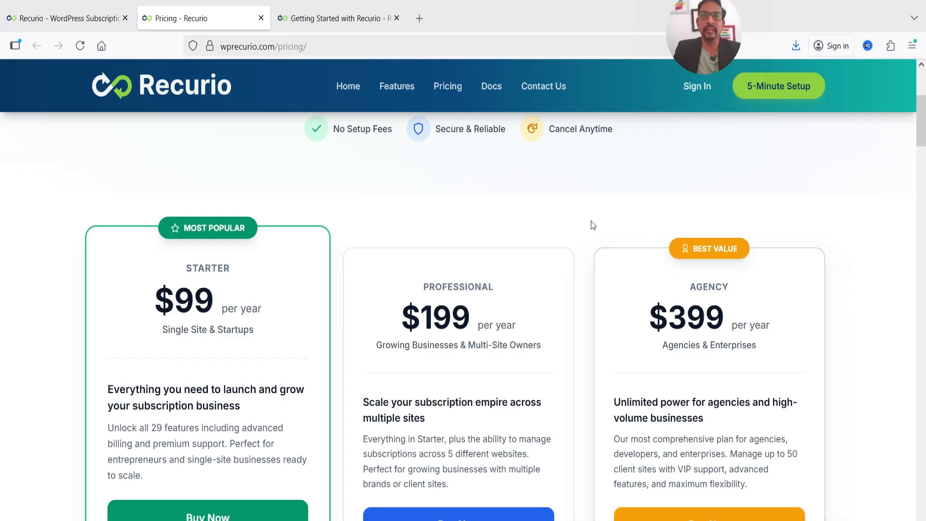
pyautogui.scroll(-1, 770, 263)
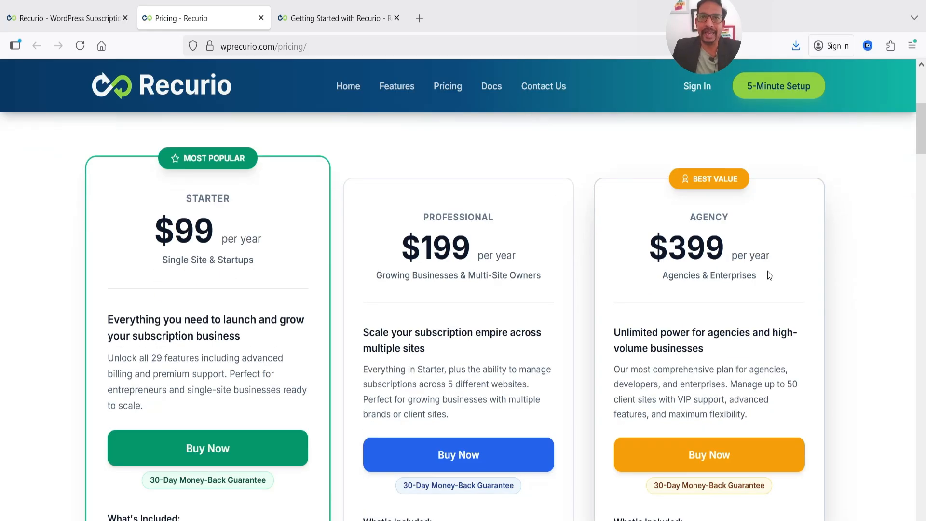
pyautogui.scroll(-2, 770, 275)
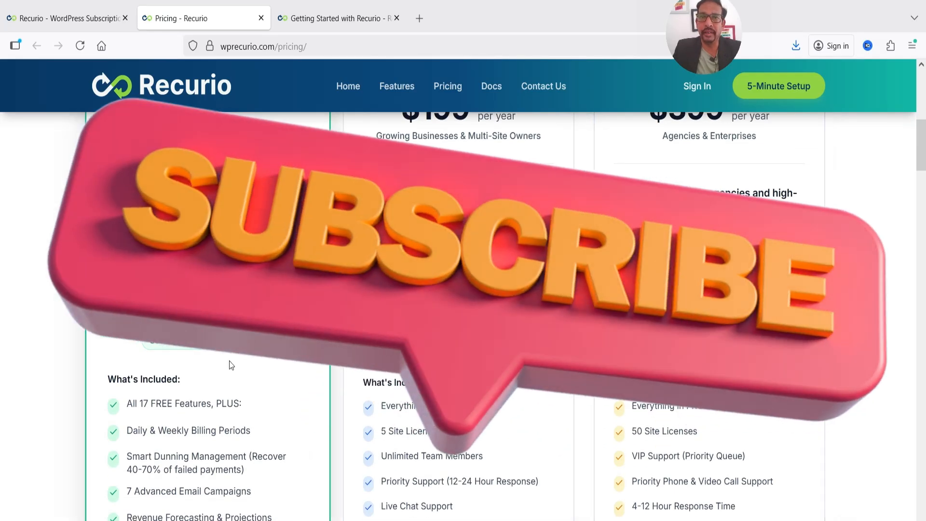
pyautogui.scroll(2, 230, 360)
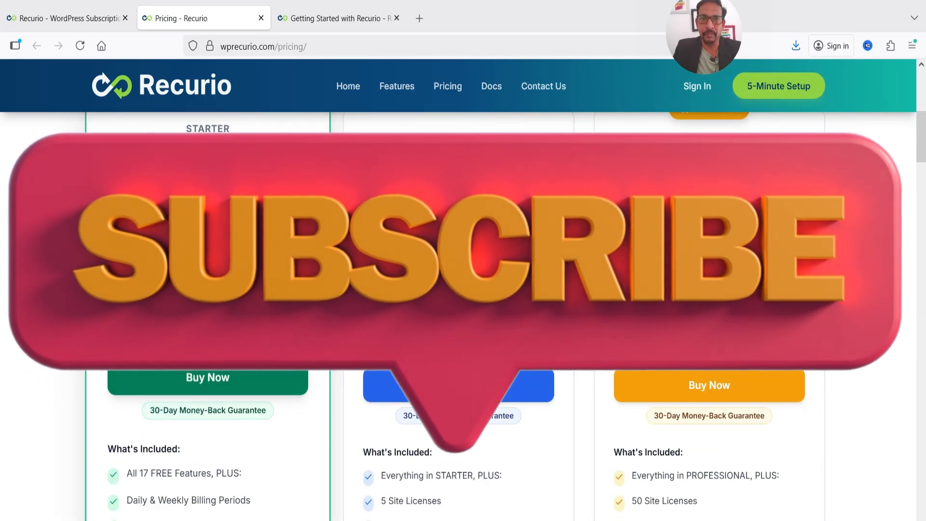